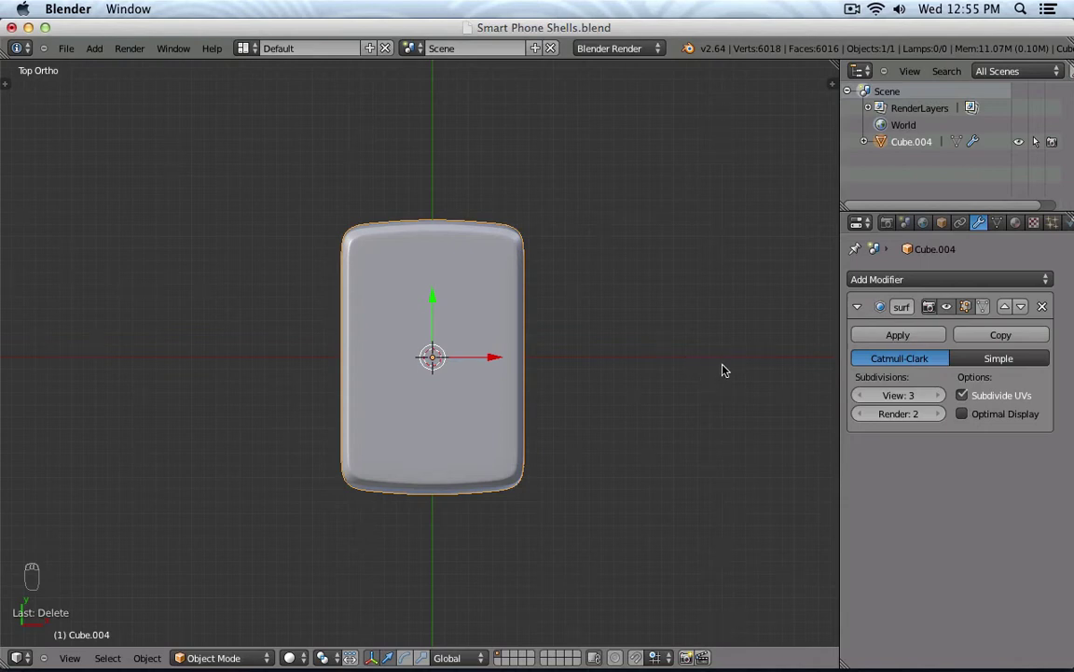
Step: Add a Mirror modifier to the smartphone shell below its subdivision surface modifier
click(973, 282)
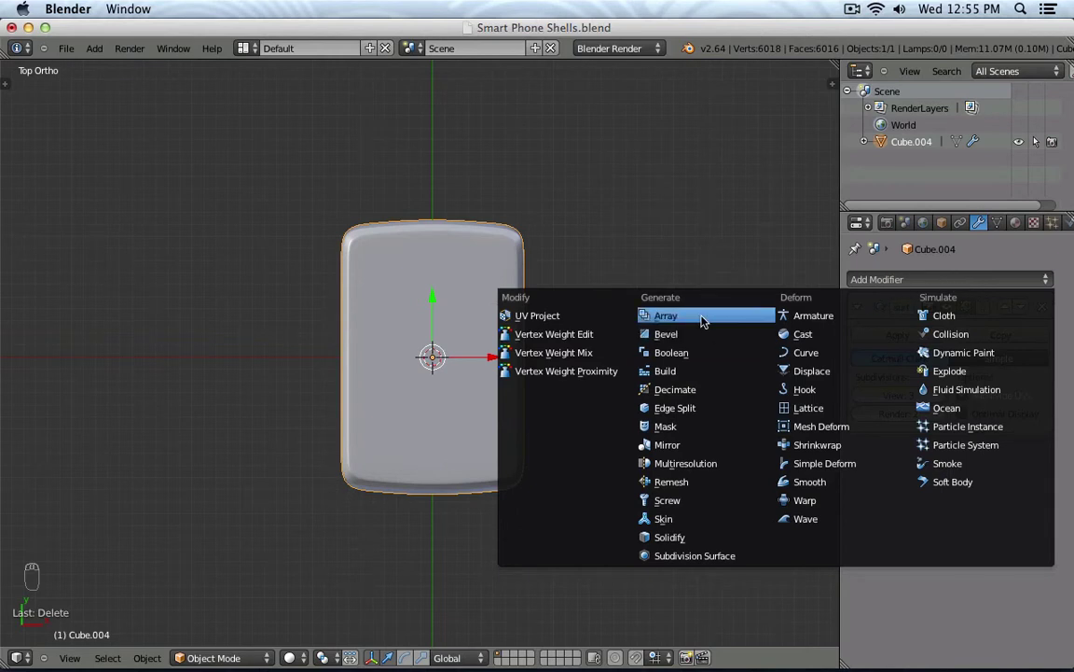
click(716, 449)
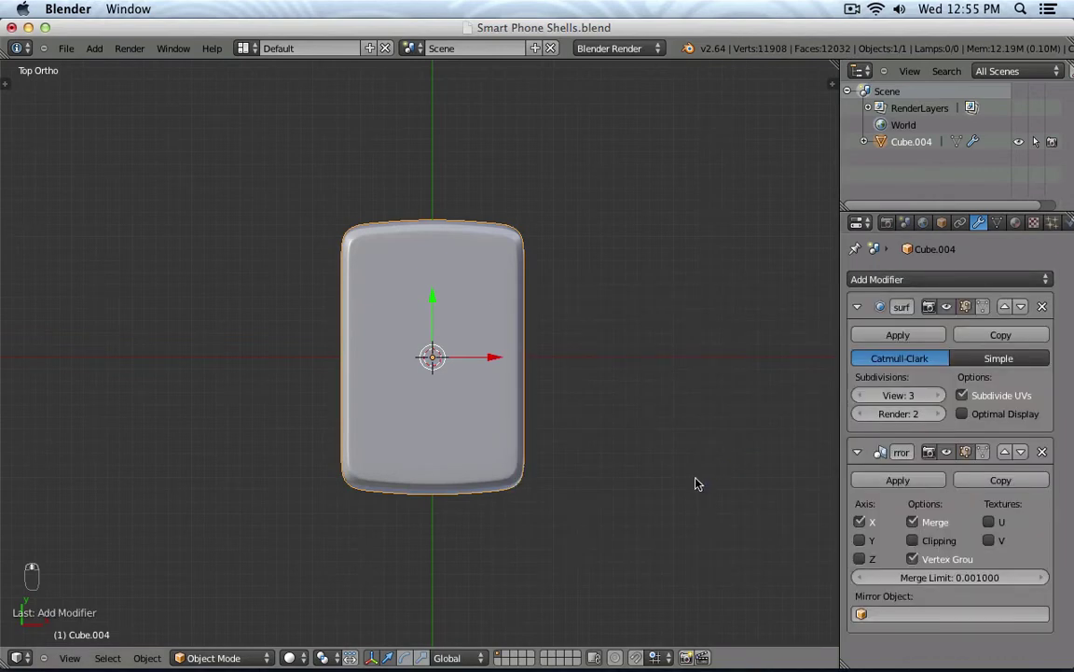
middle_drag(698, 482, 638, 361)
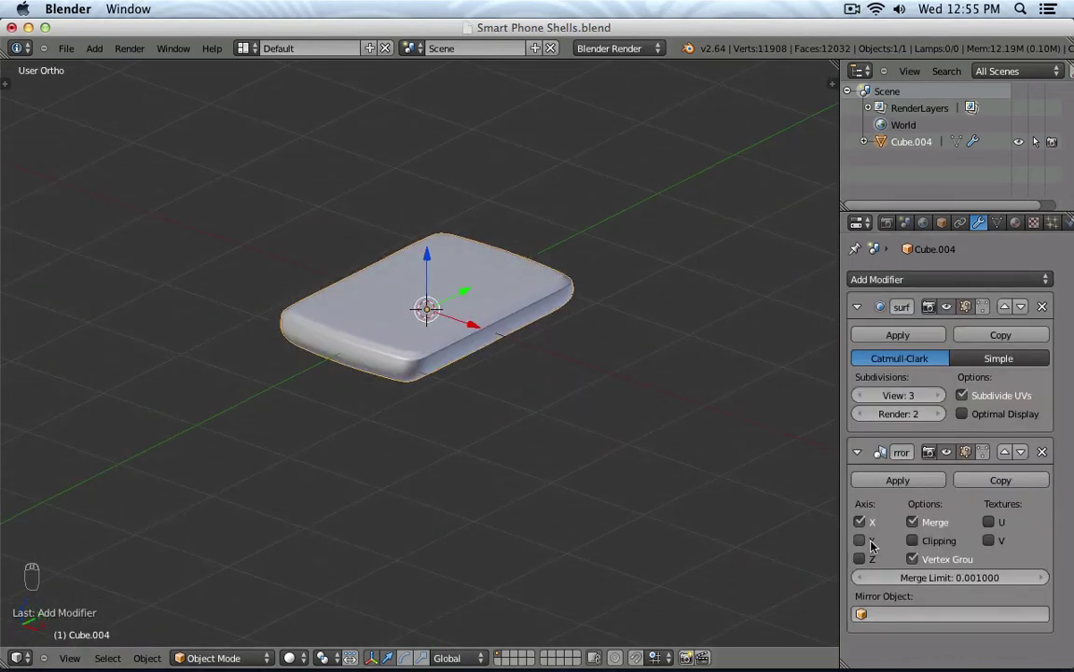
Step: Try mirroring the shell across Z only, with X off, and inspect it from the front in wireframe
click(860, 522)
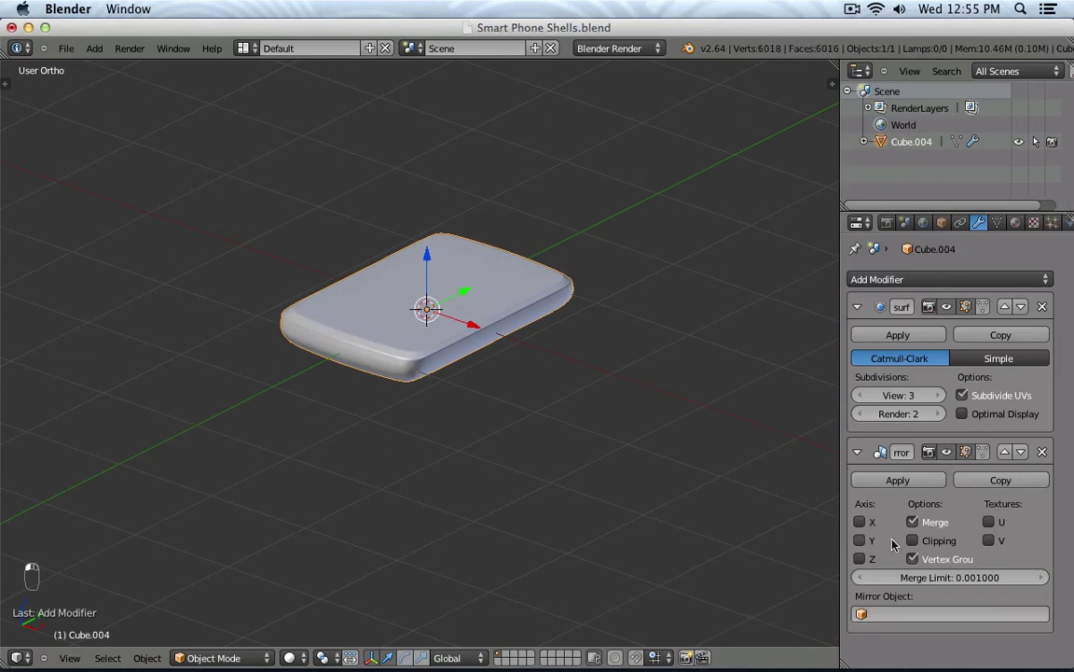
click(860, 558)
middle_drag(709, 503, 563, 463)
key(KP_1)
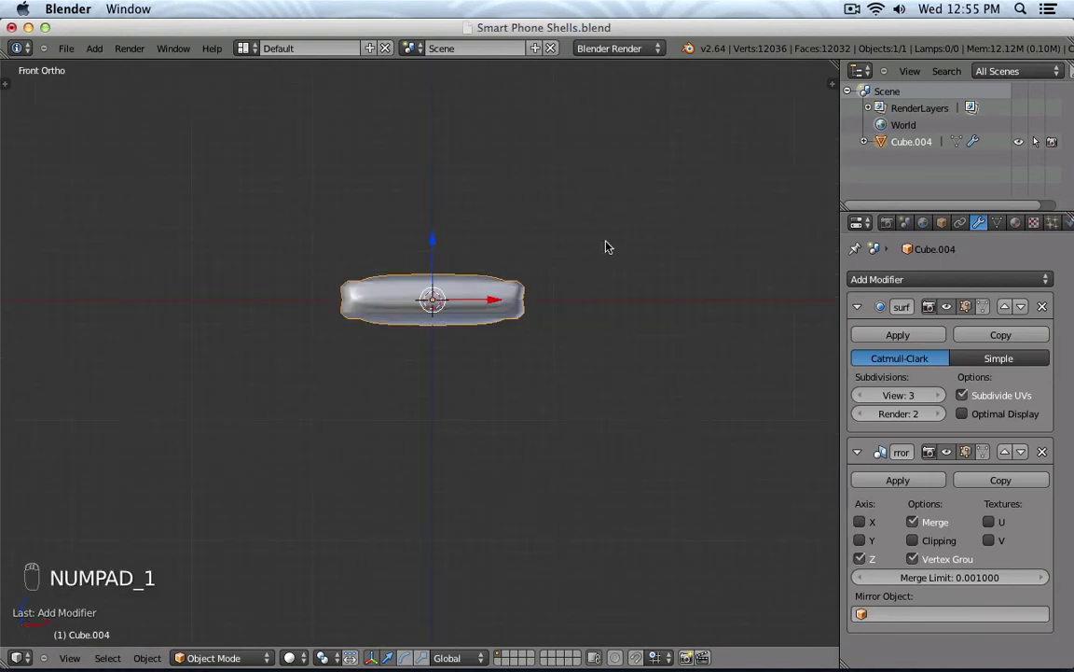
scroll(606, 243, up, 5)
shift+middle_drag(435, 362, 666, 323)
key(z)
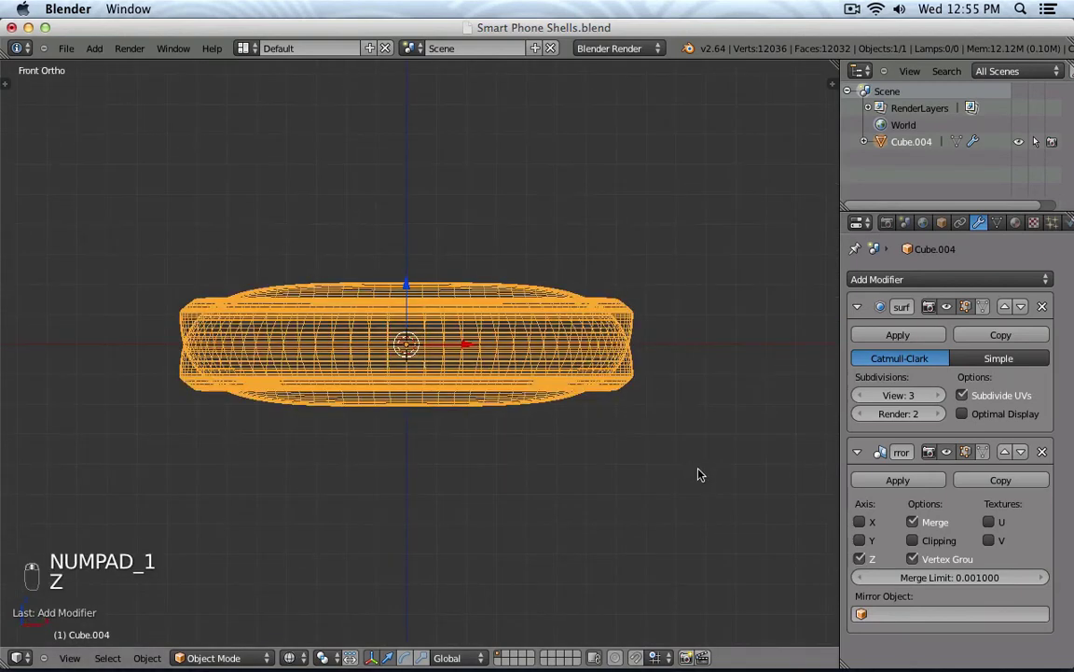
Step: Try X and Y mirroring instead of Z, check the shaded shell from above, and turn Y off again
click(860, 557)
click(860, 521)
click(860, 540)
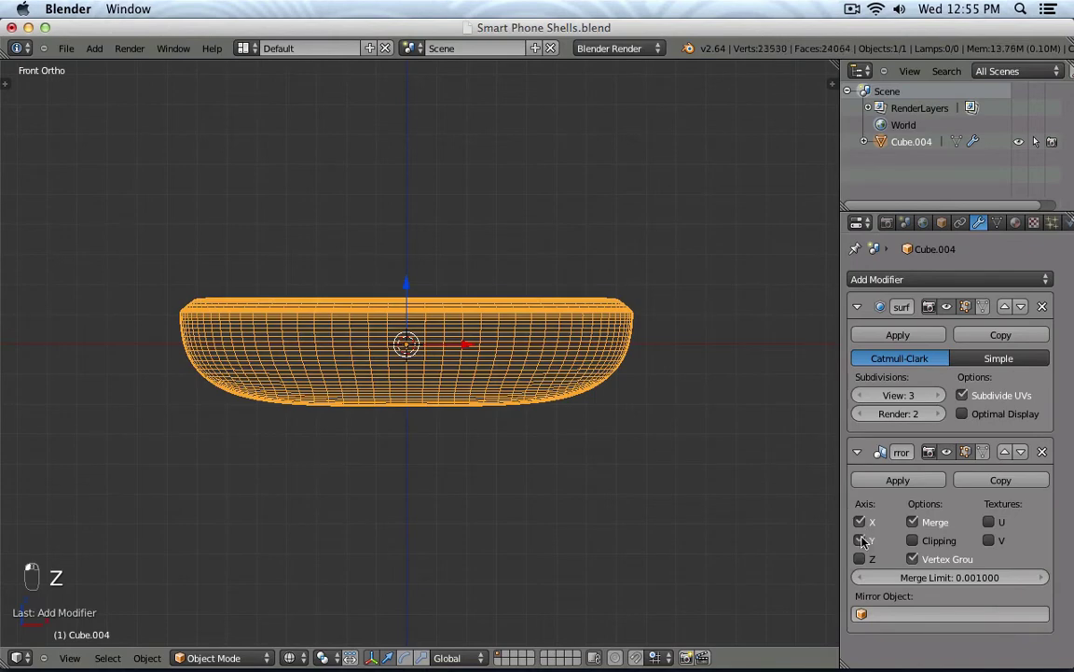
middle_drag(688, 384, 685, 396)
key(z)
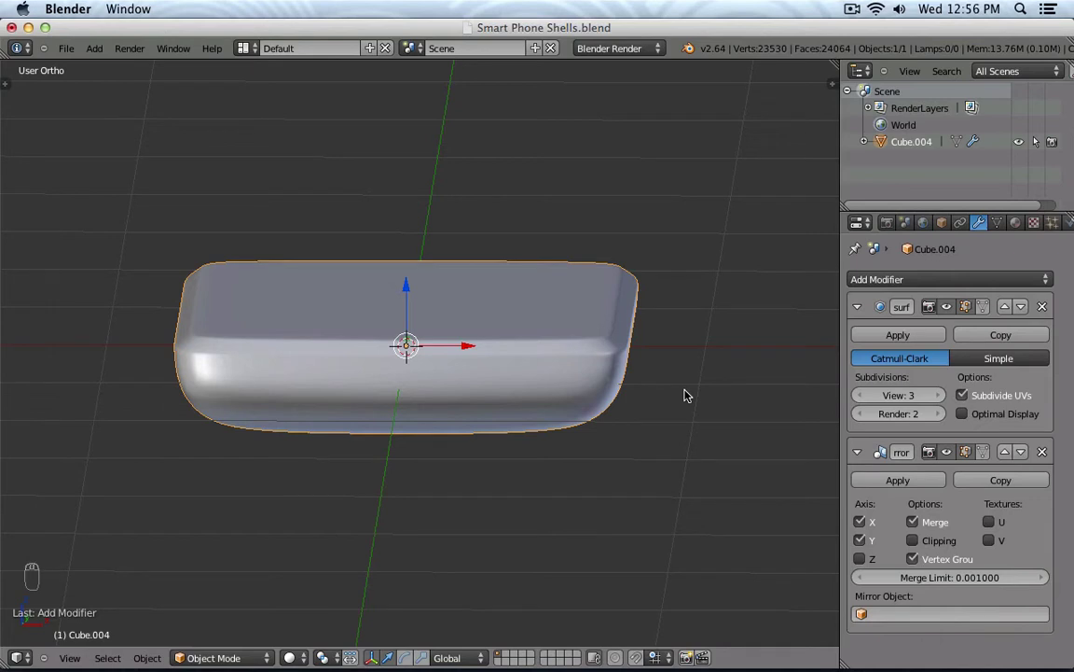
key(KP_7)
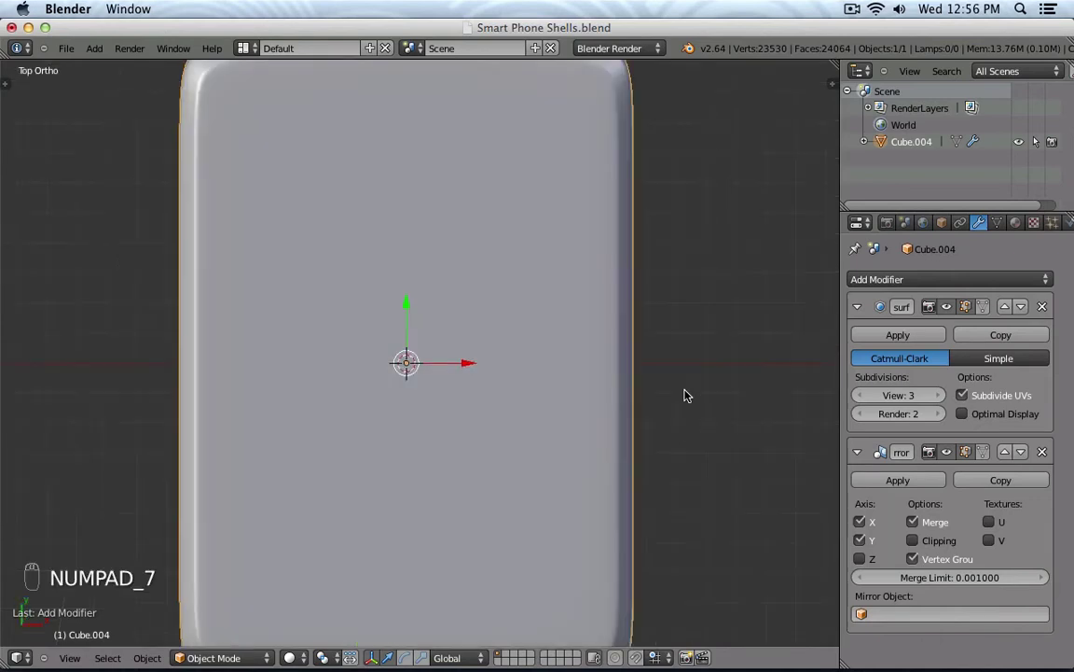
scroll(684, 396, down, 3)
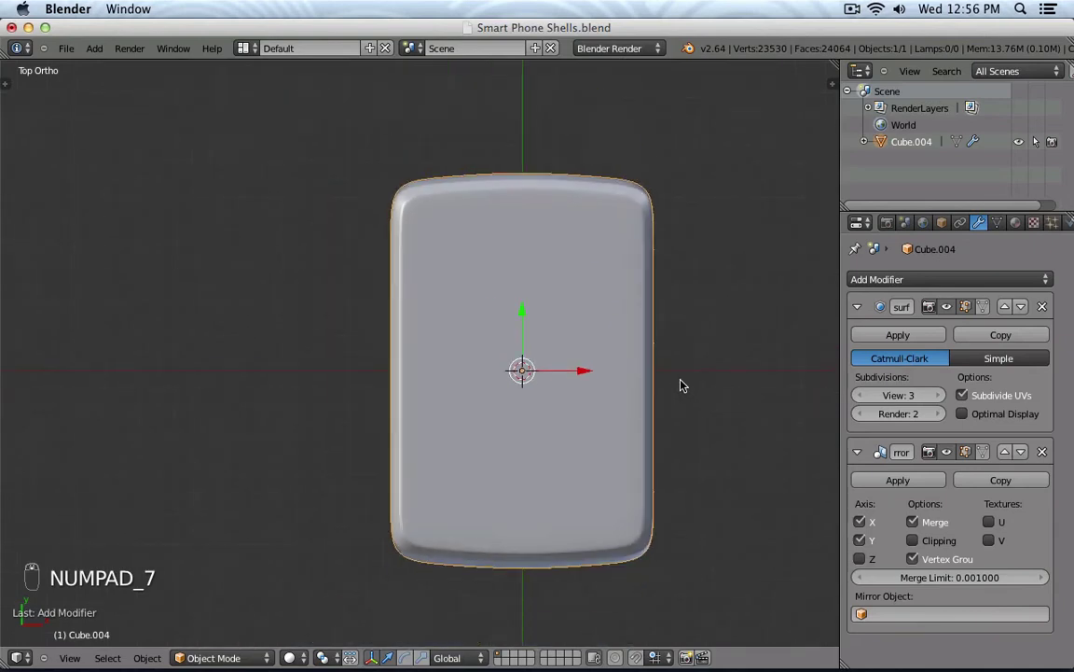
click(863, 540)
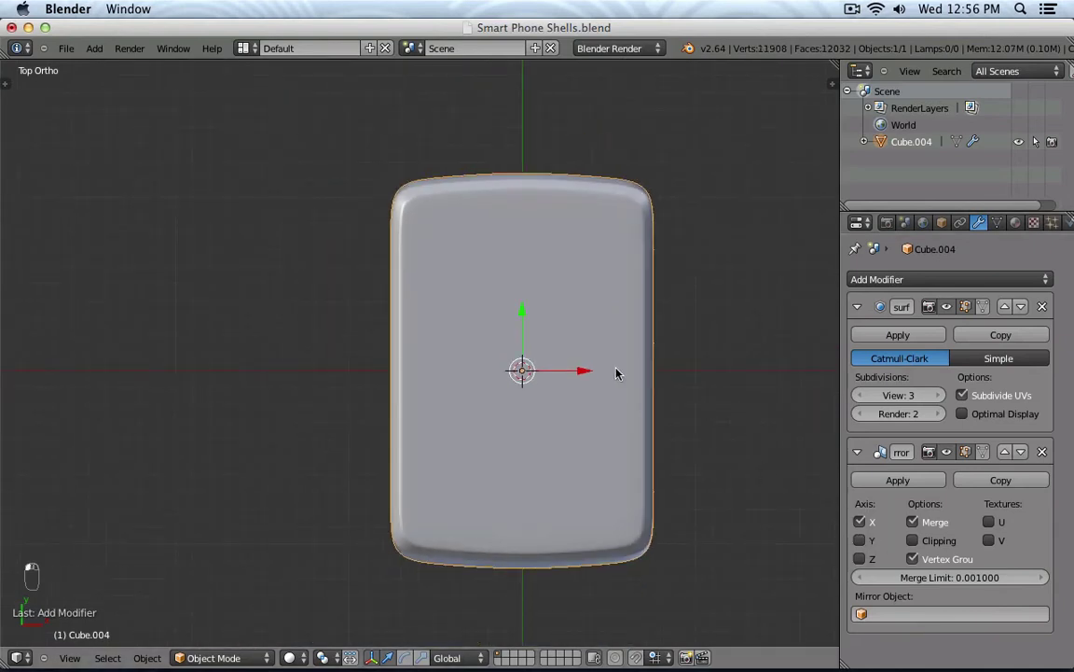
Step: Delete all vertices on the positive X side of the shell in Edit Mode, keeping the centre line, and return to Object Mode
key(Tab)
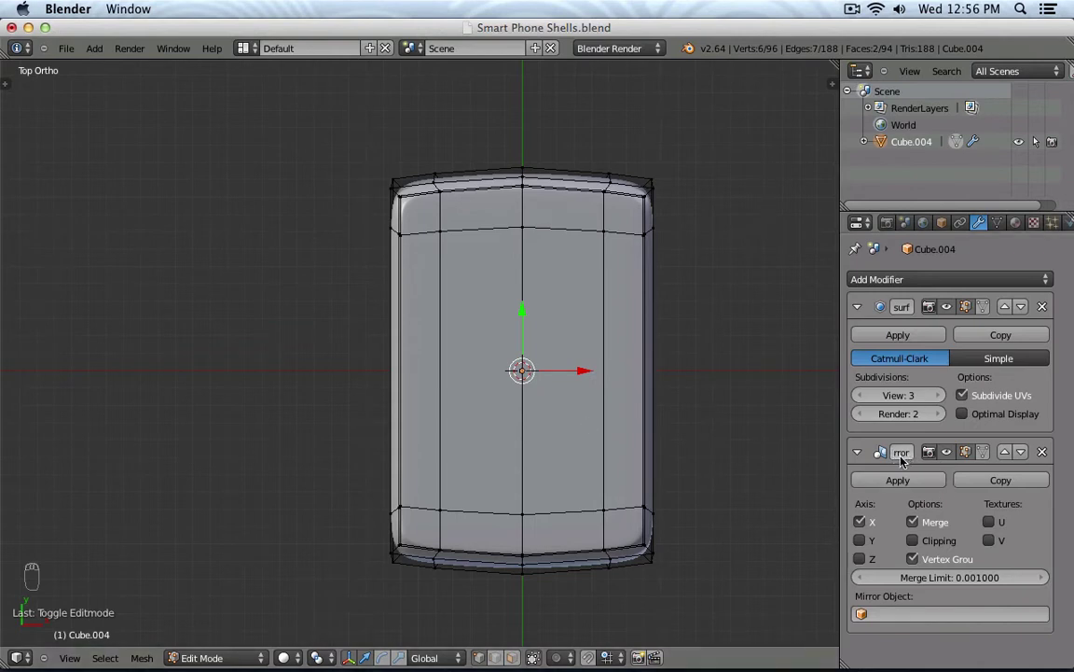
key(z)
key(a)
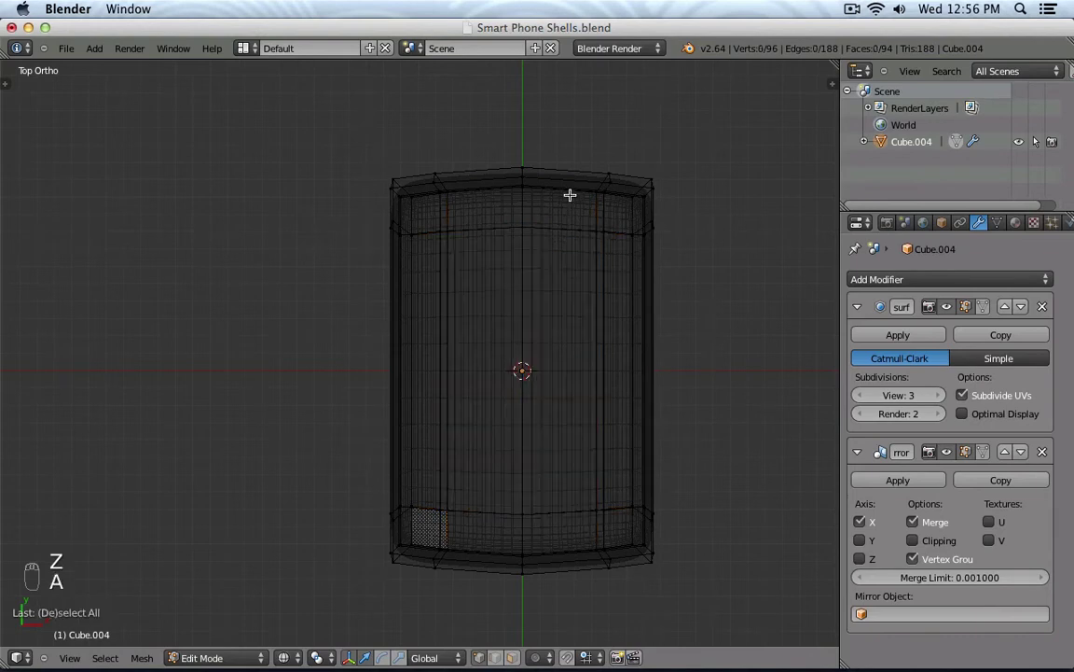
key(b)
drag(559, 113, 716, 605)
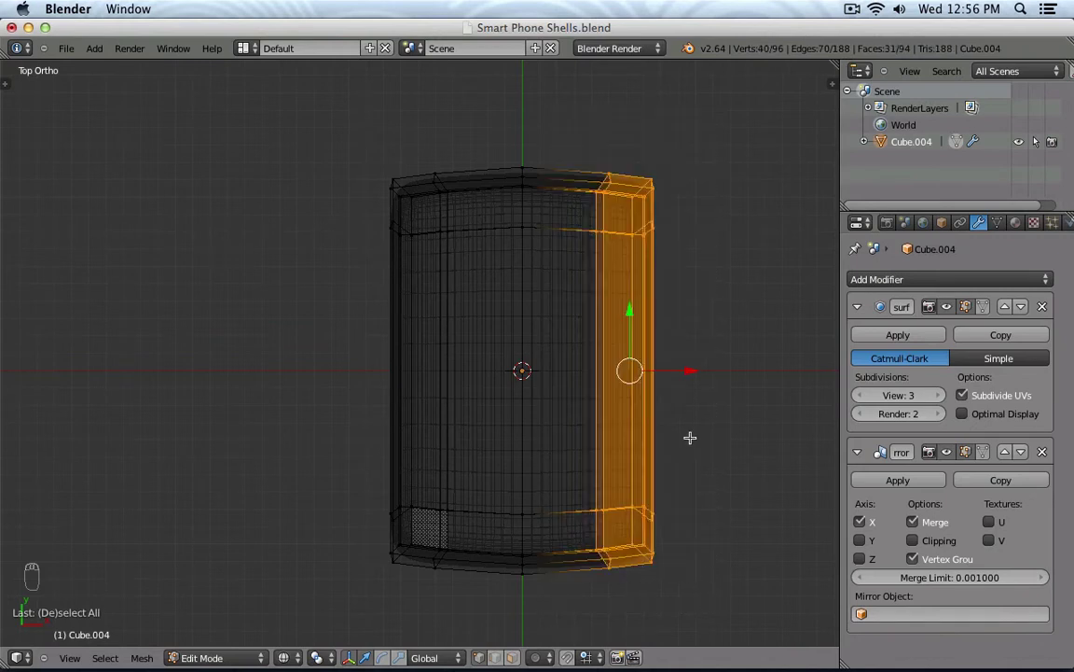
key(z)
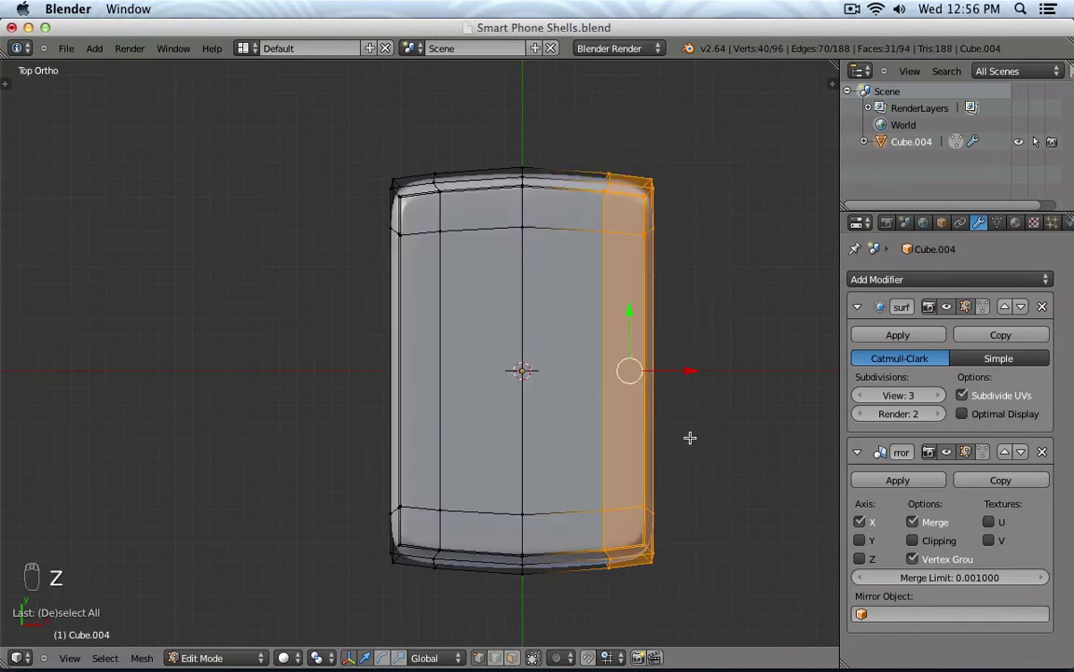
key(x)
click(683, 326)
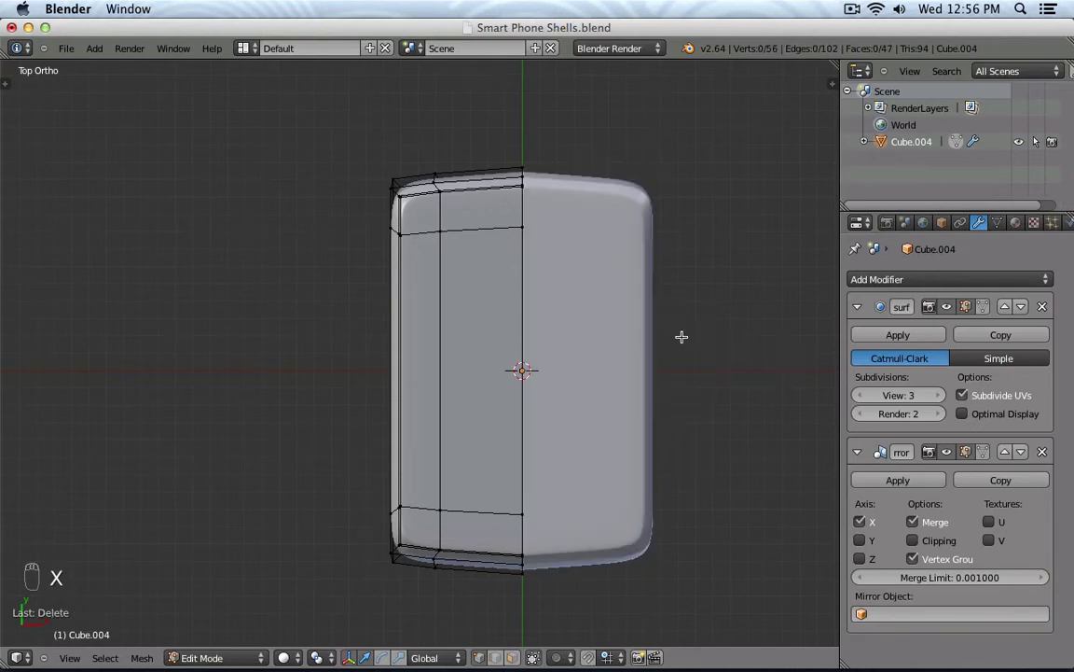
key(Tab)
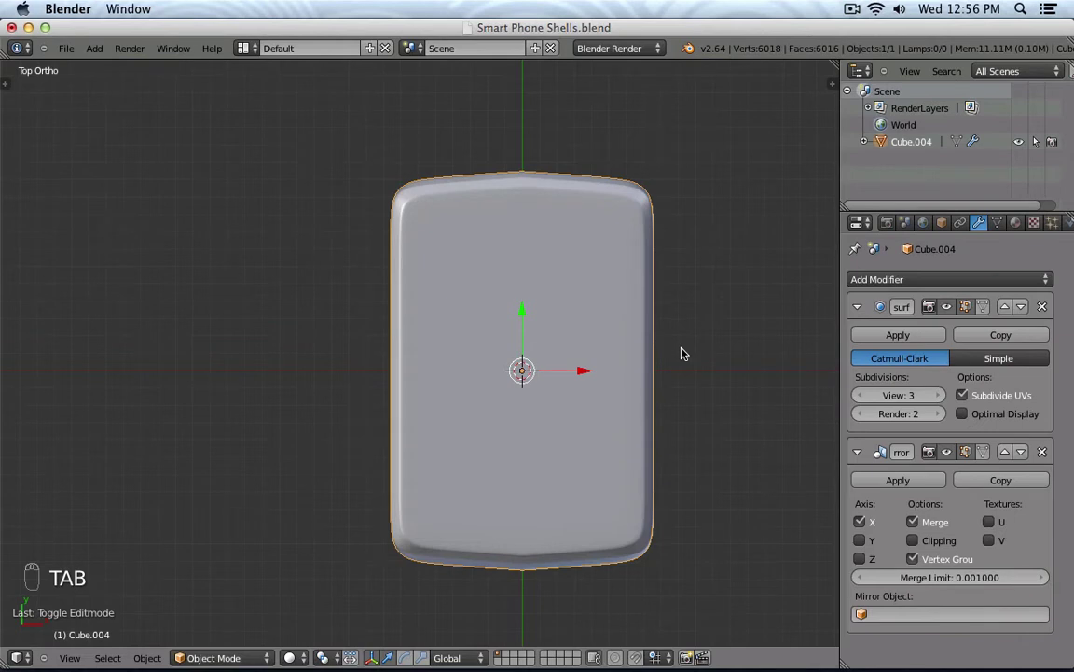
Step: Temporarily turn off X mirroring to inspect the remaining half, re-enable it, and return to the top view
click(860, 523)
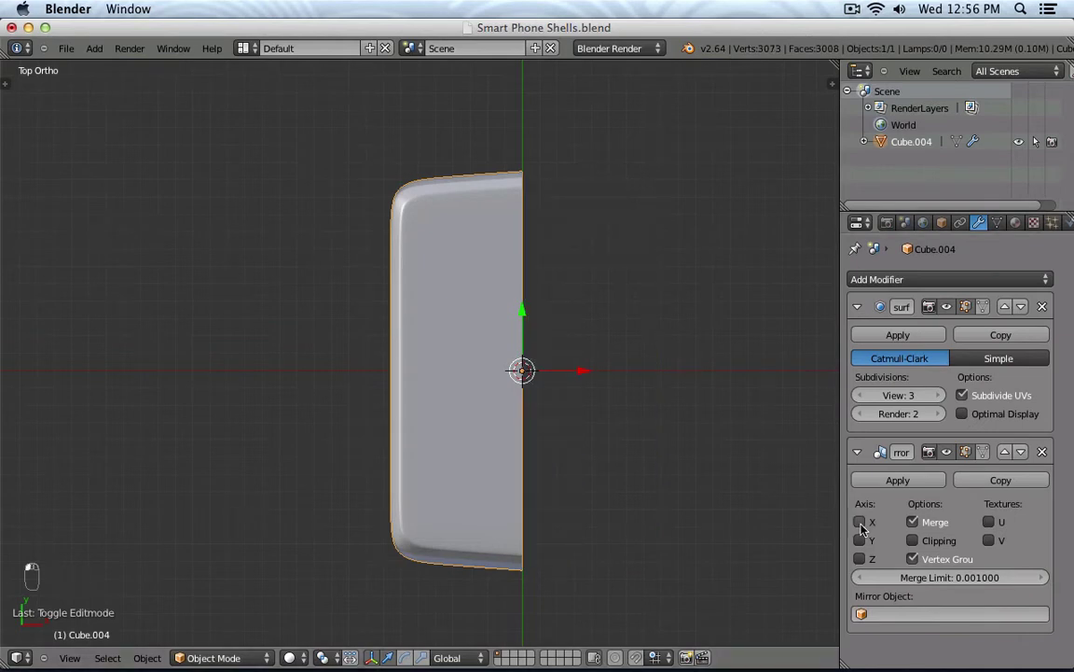
middle_drag(664, 496, 597, 412)
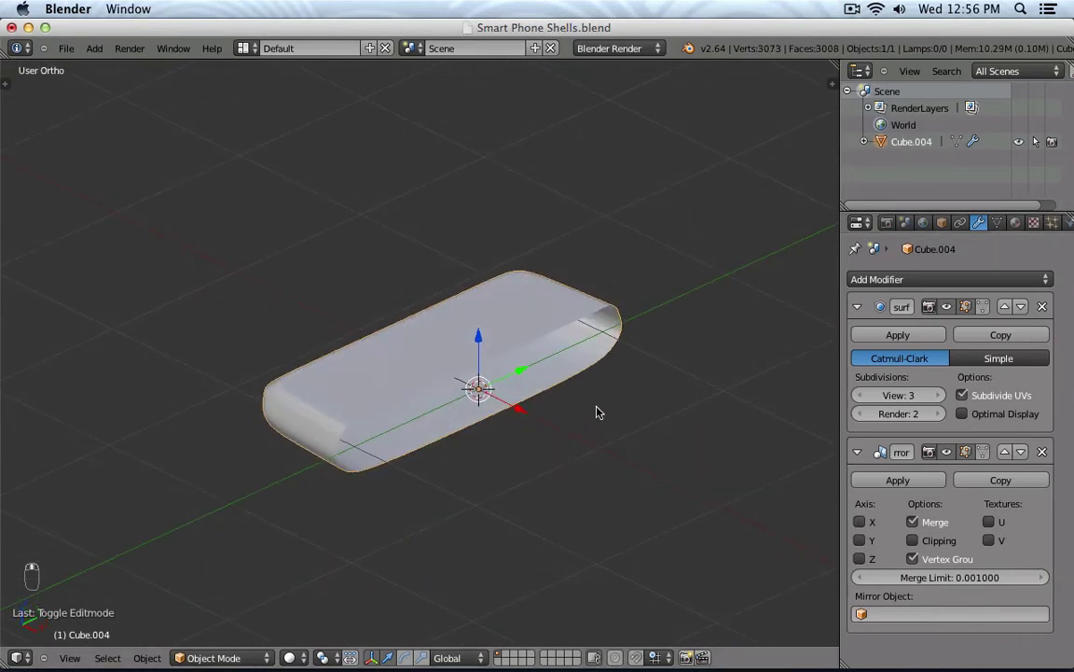
click(860, 522)
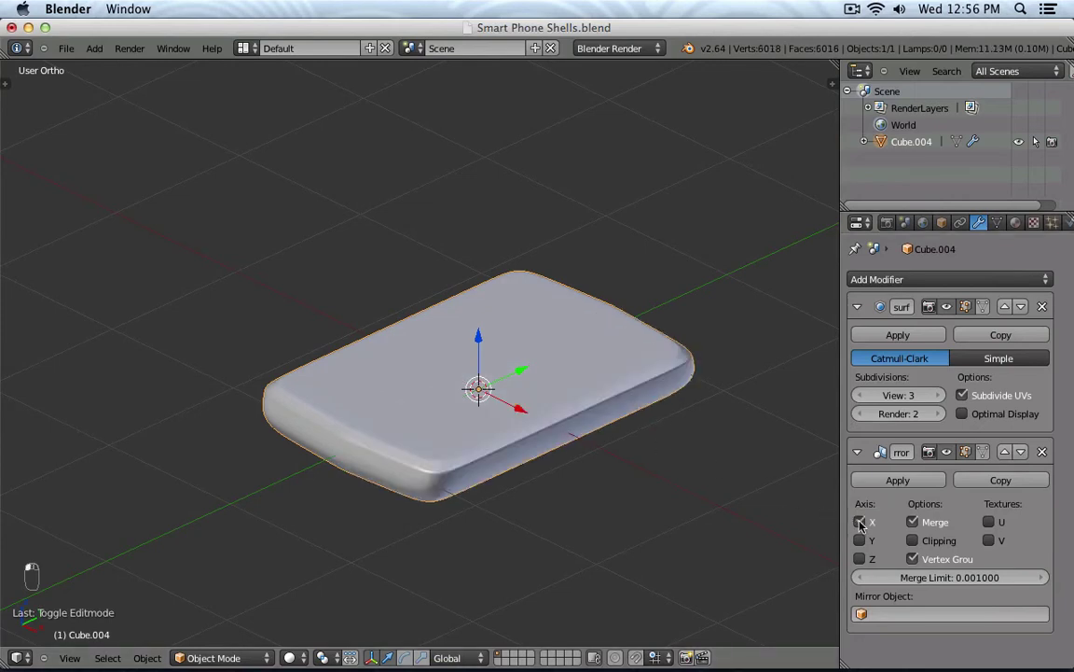
key(KP_7)
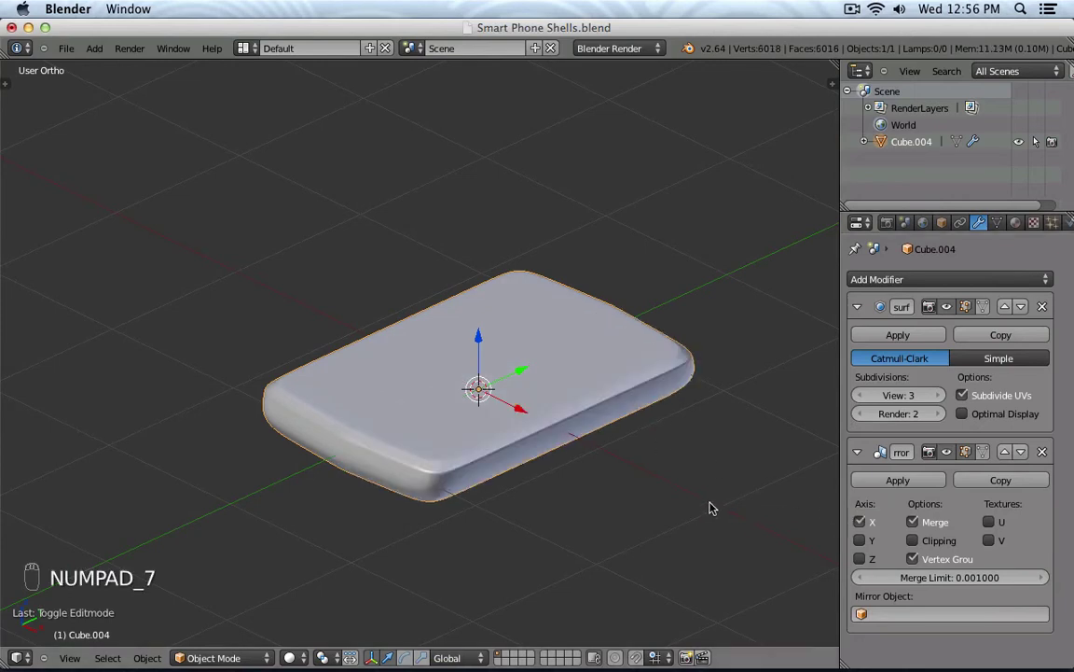
key(KP_7)
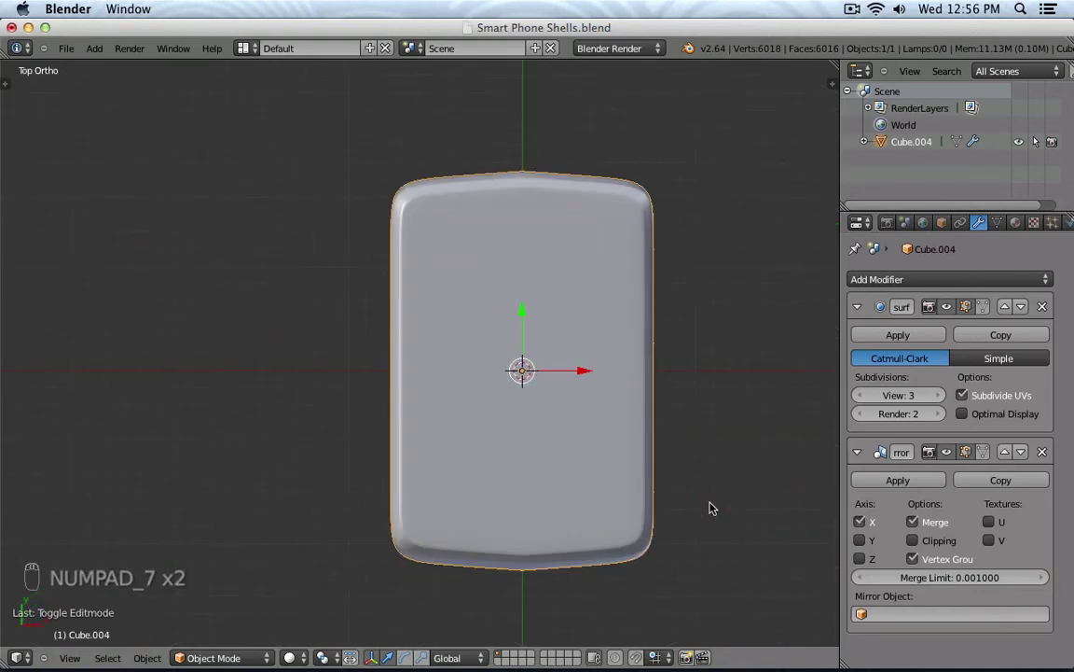
Step: Try moving the whole half mesh away from the centre along X and upward along Y in Edit Mode
key(Tab)
key(a)
key(a)
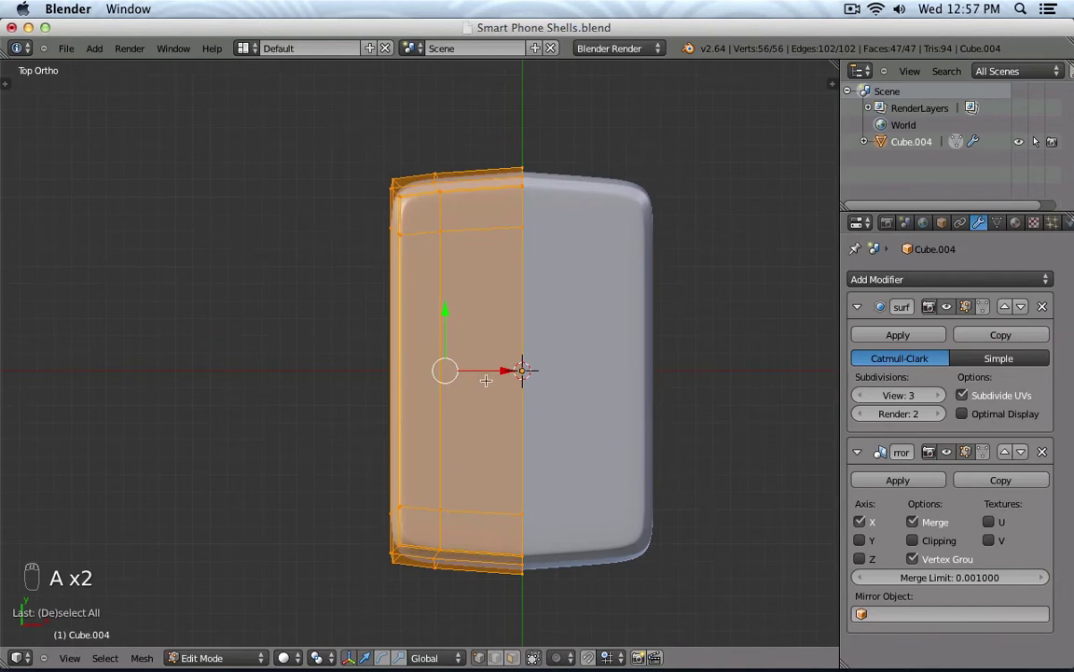
drag(509, 370, 498, 370)
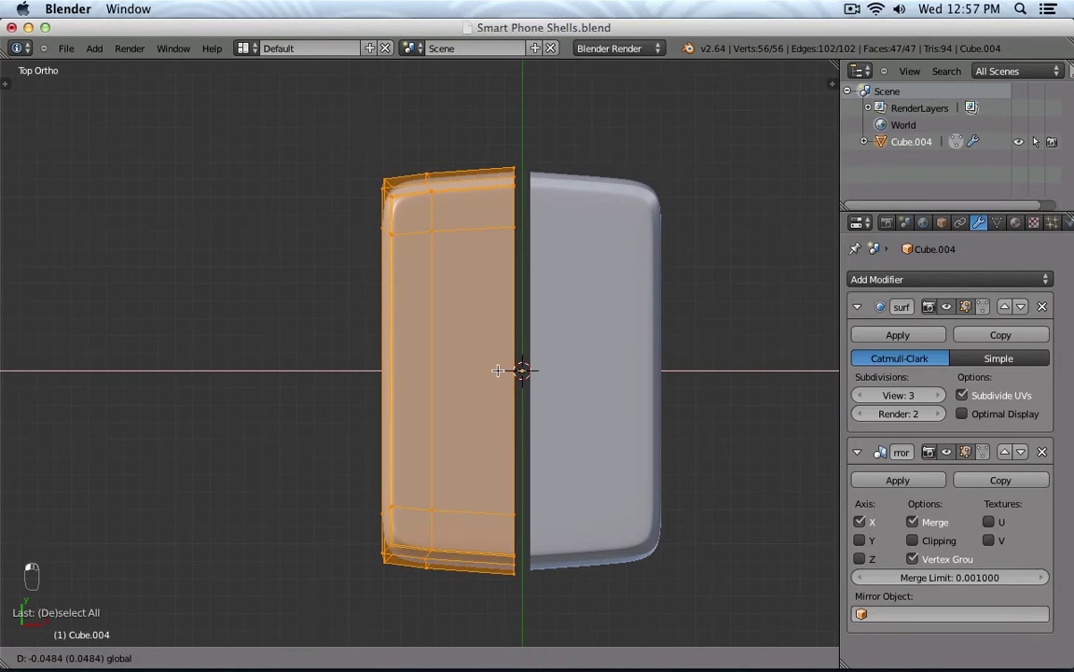
drag(498, 370, 483, 371)
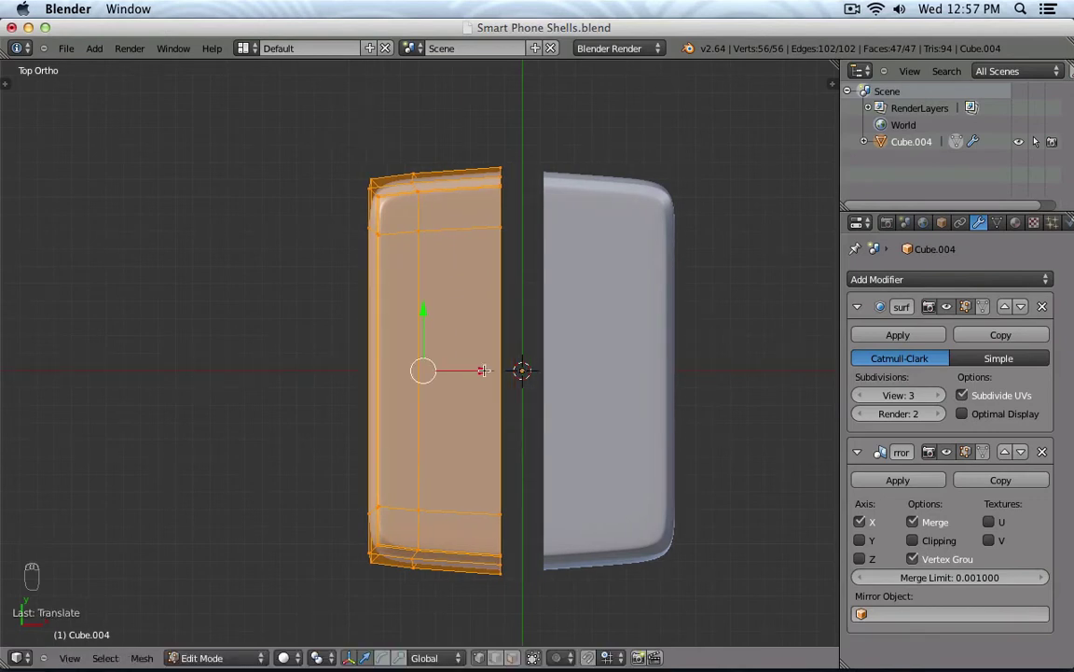
drag(483, 370, 362, 373)
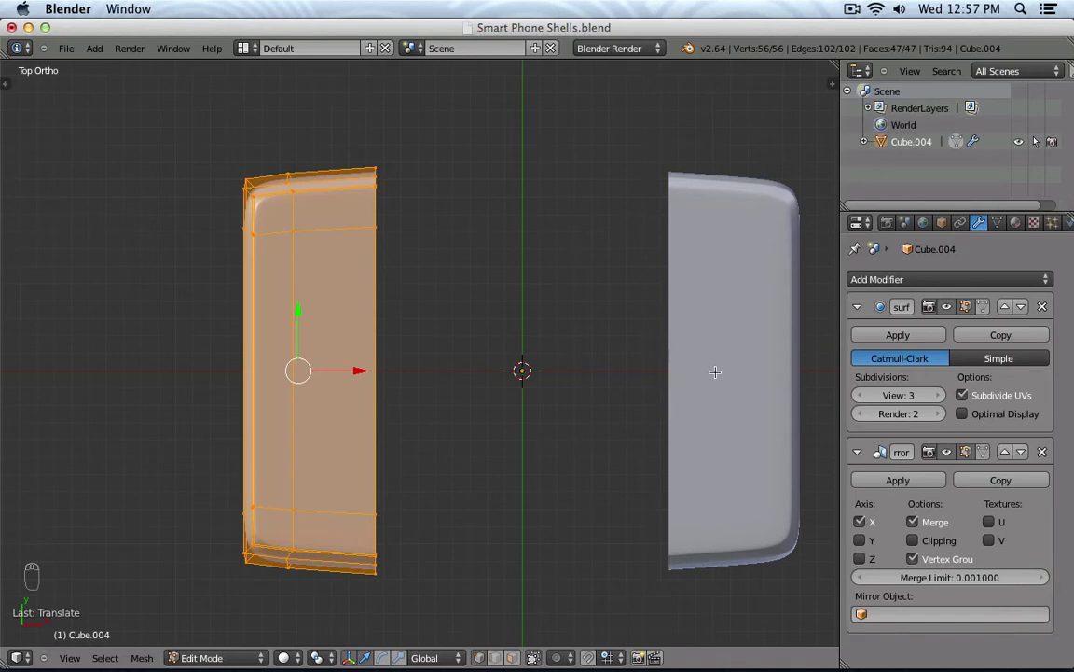
drag(363, 371, 401, 371)
drag(336, 313, 337, 240)
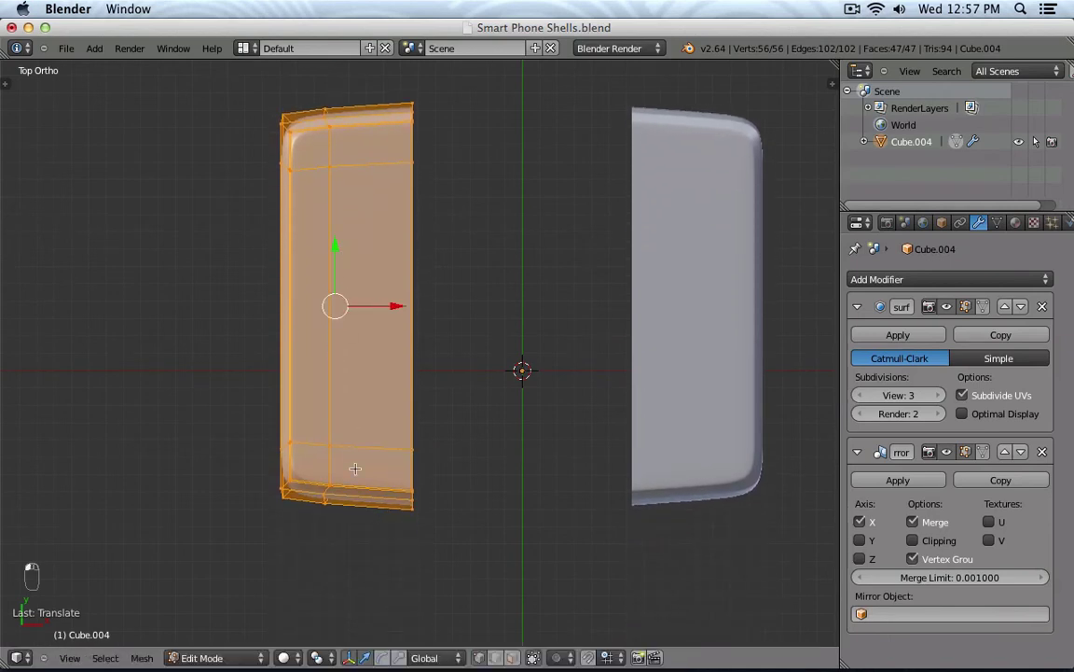
Step: Undo all moves of the half mesh and return to Object Mode
key(super+z)
key(super+z)
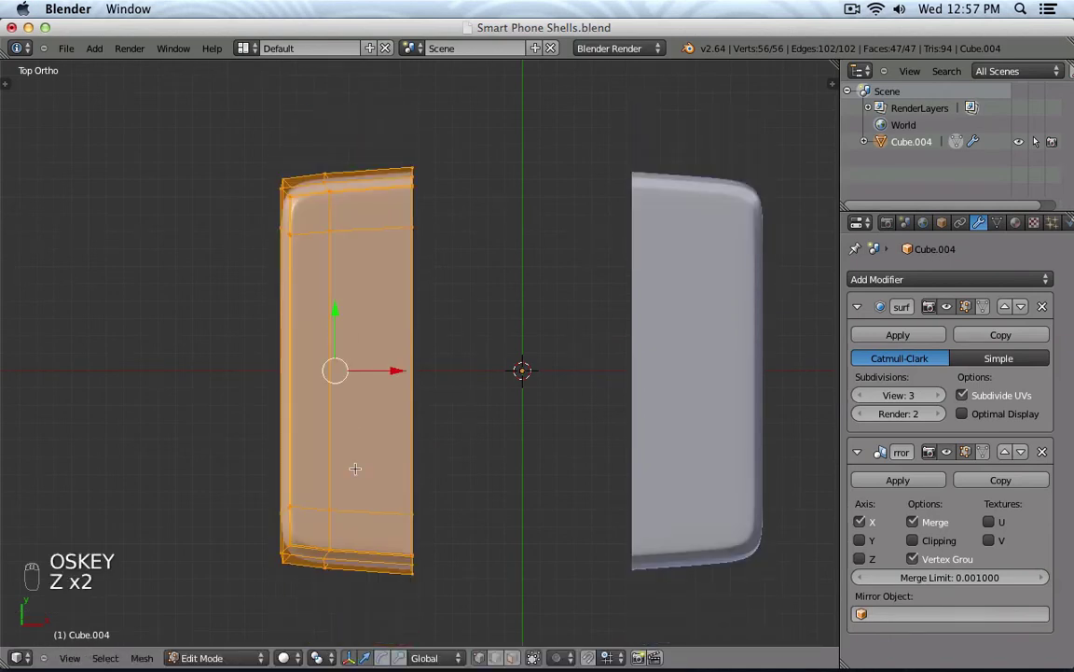
key(super+z)
key(super+z)
key(super+z)
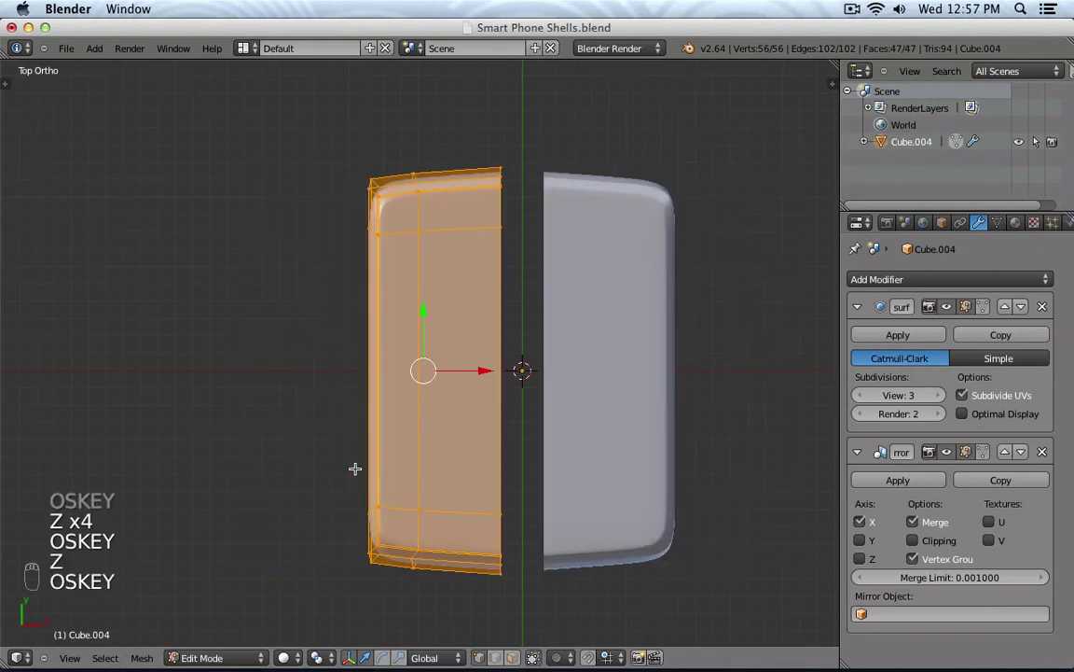
key(super+z)
key(Tab)
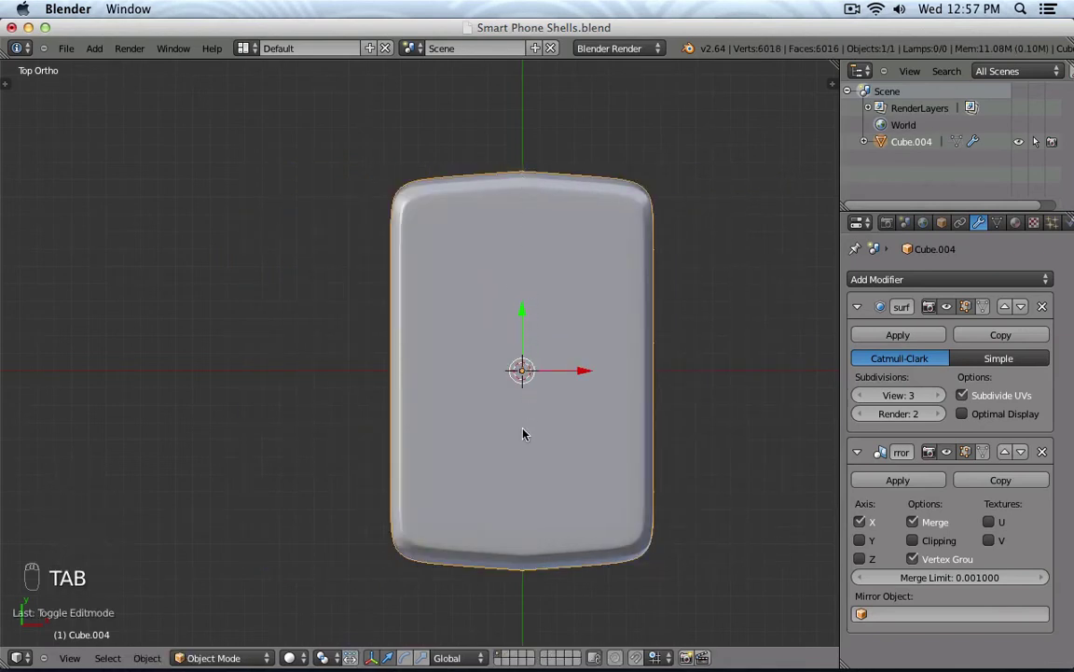
Step: Move the two inner centre-line vertices of the front face along X past the mirror line, and return to Object Mode
key(z)
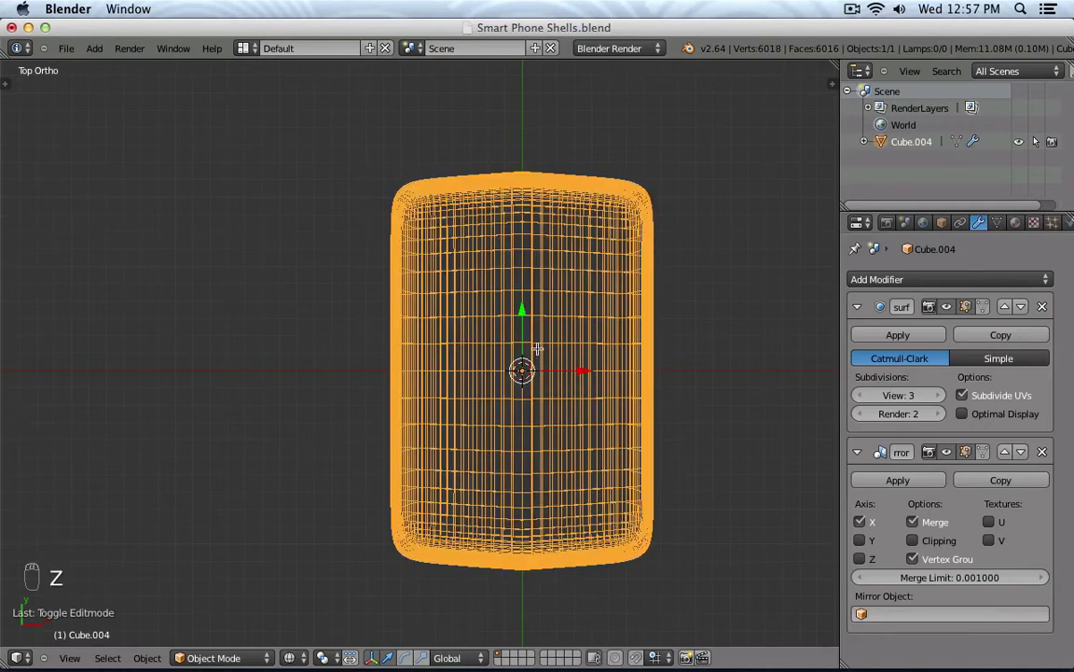
key(Tab)
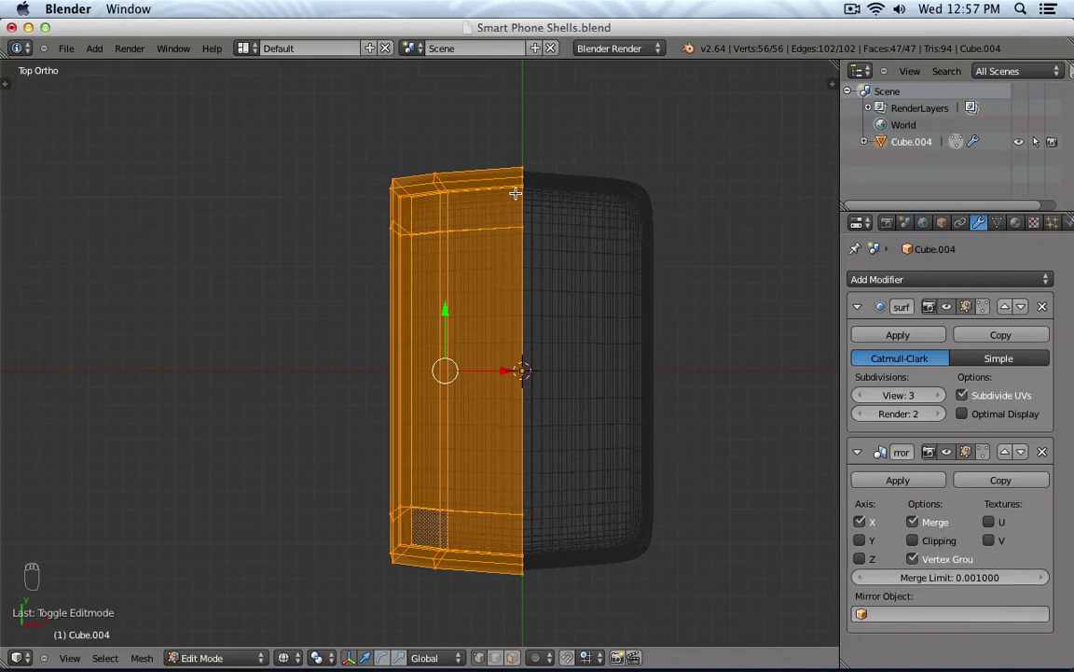
key(a)
key(z)
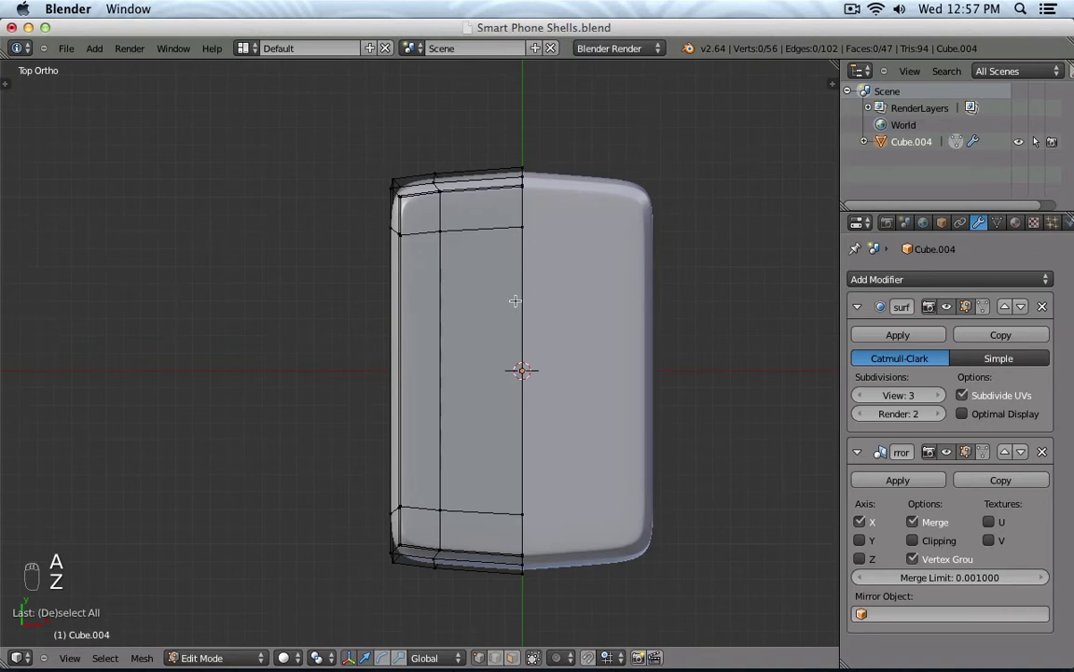
right_click(520, 511)
shift+right_click(515, 228)
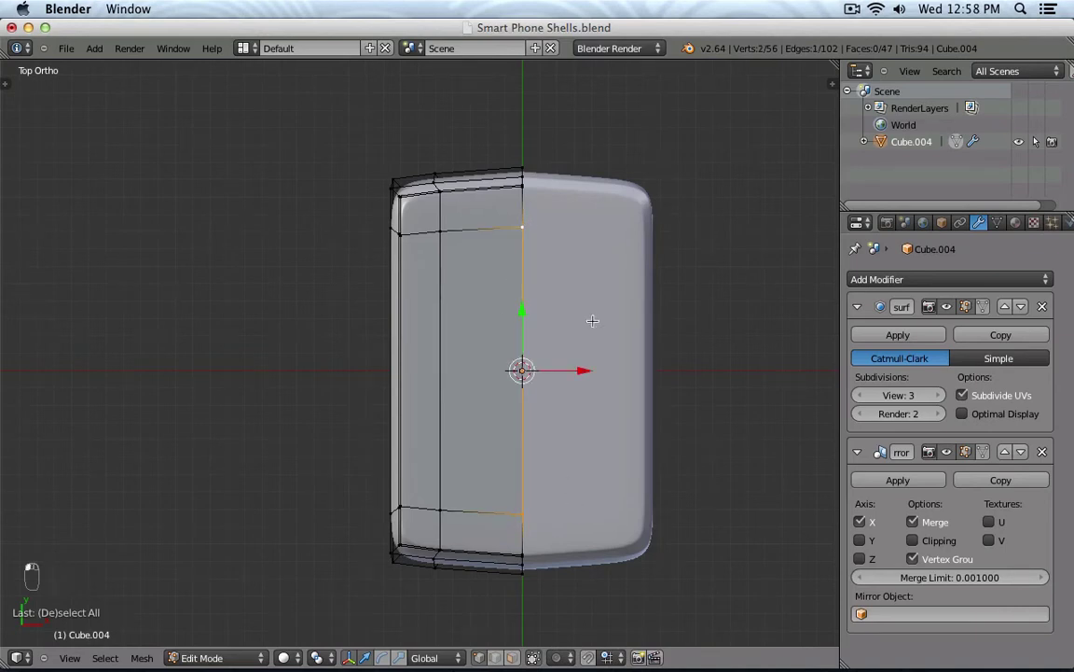
key(g)
key(x)
click(566, 371)
key(Tab)
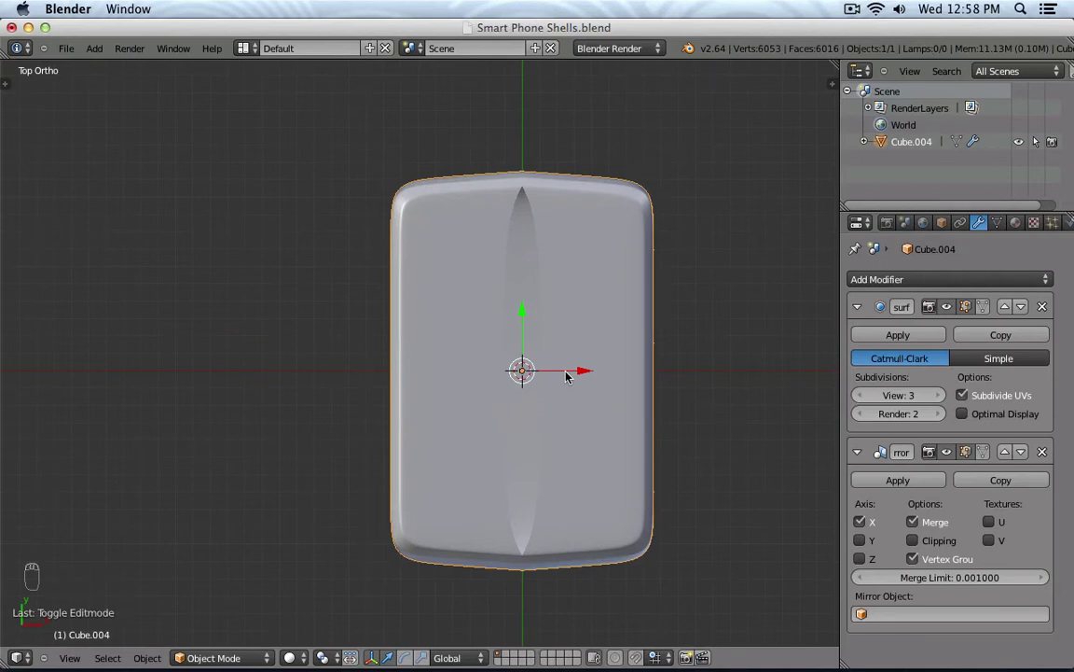
key(z)
key(Tab)
key(Tab)
key(z)
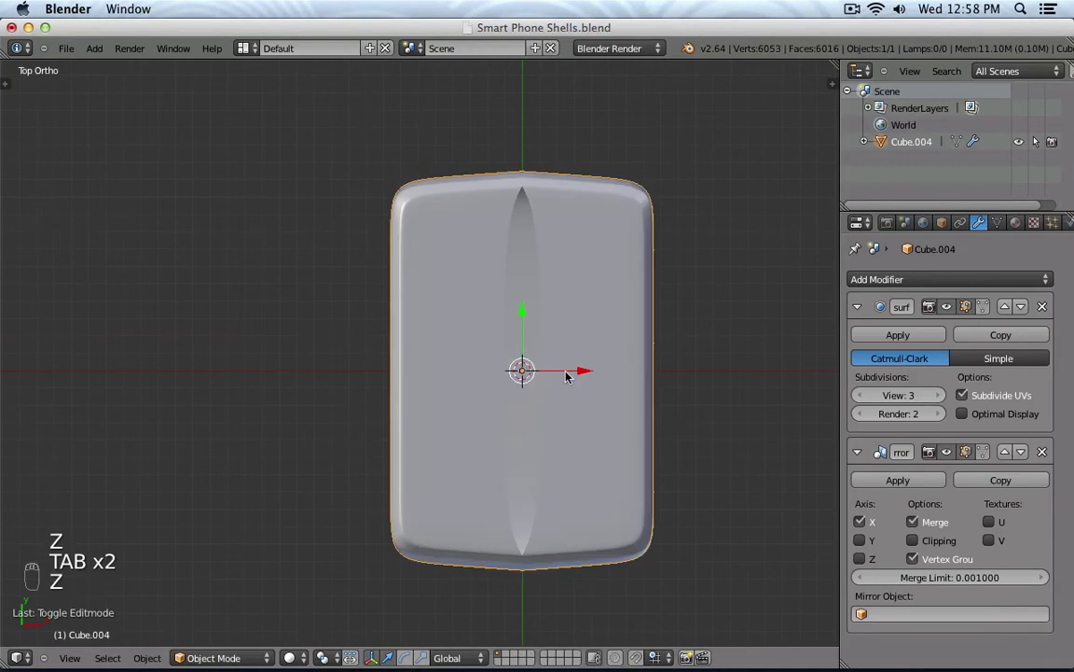
Step: Place the 3D cursor in empty space beside the shell, and snap it back to the centre of the selected object
click(764, 173)
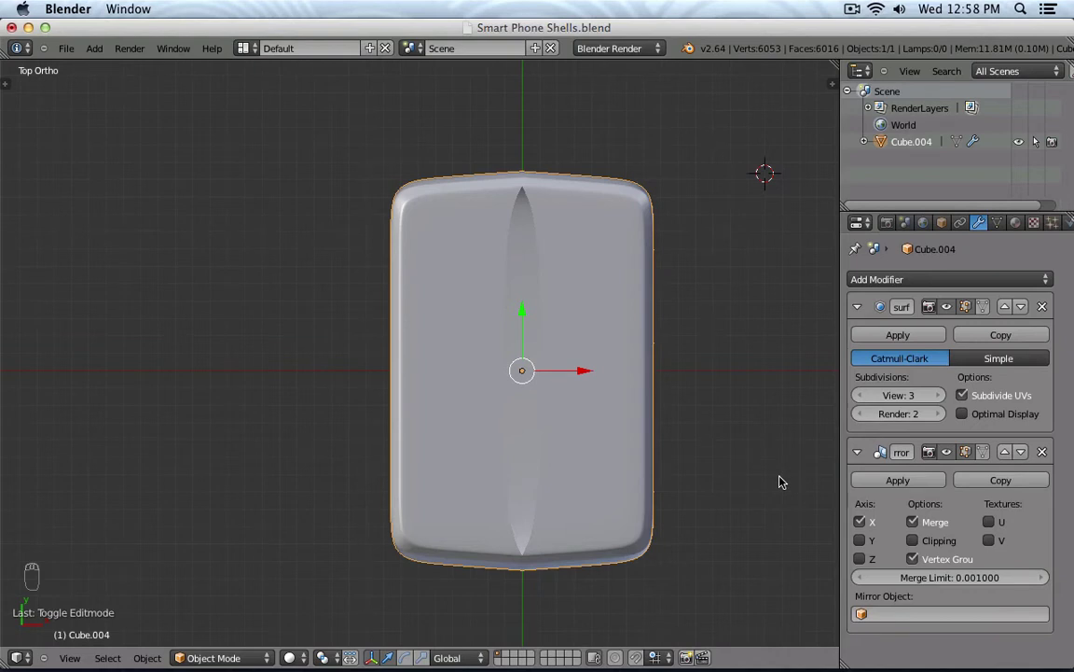
key(shift+s)
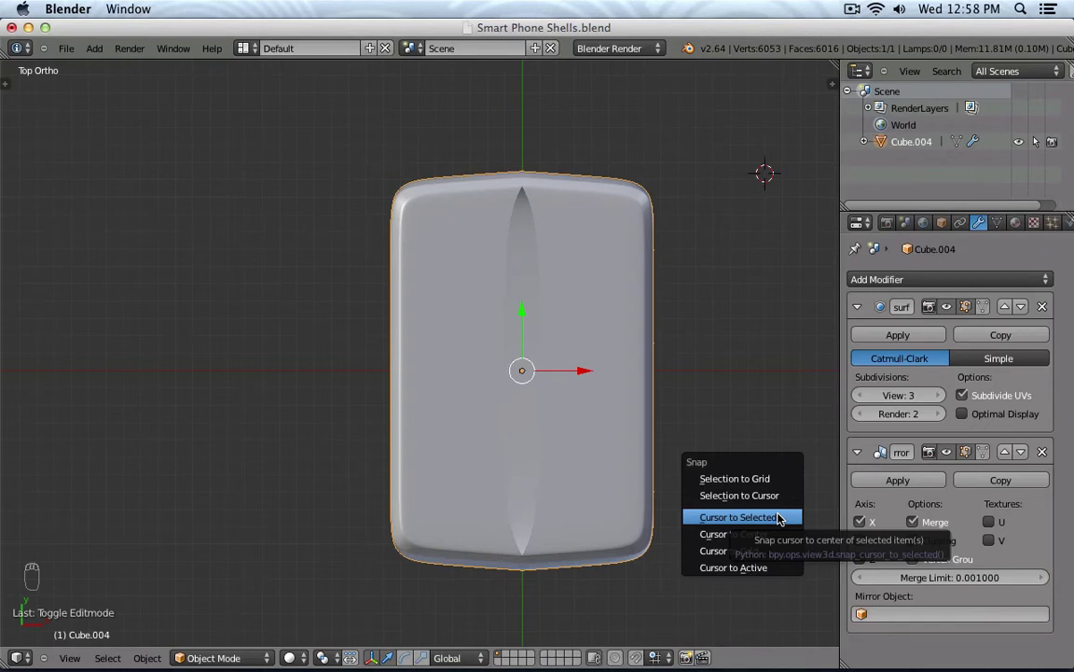
click(780, 518)
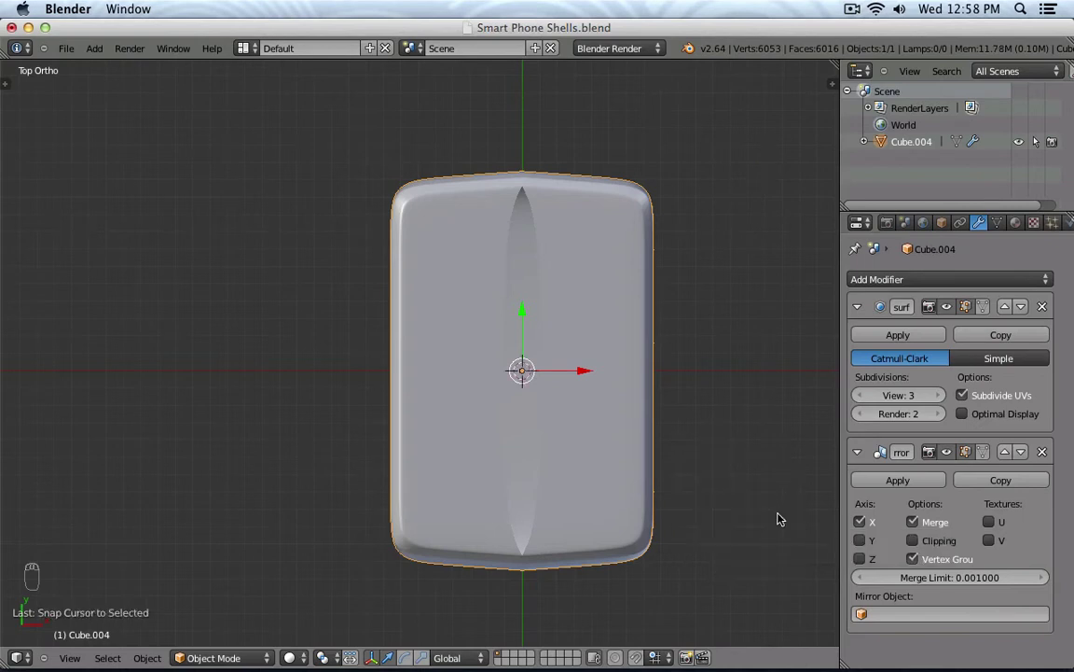
Step: In Edit Mode, select the edge loop along the shell's centre line and set the pivot point to 3D Cursor
key(Tab)
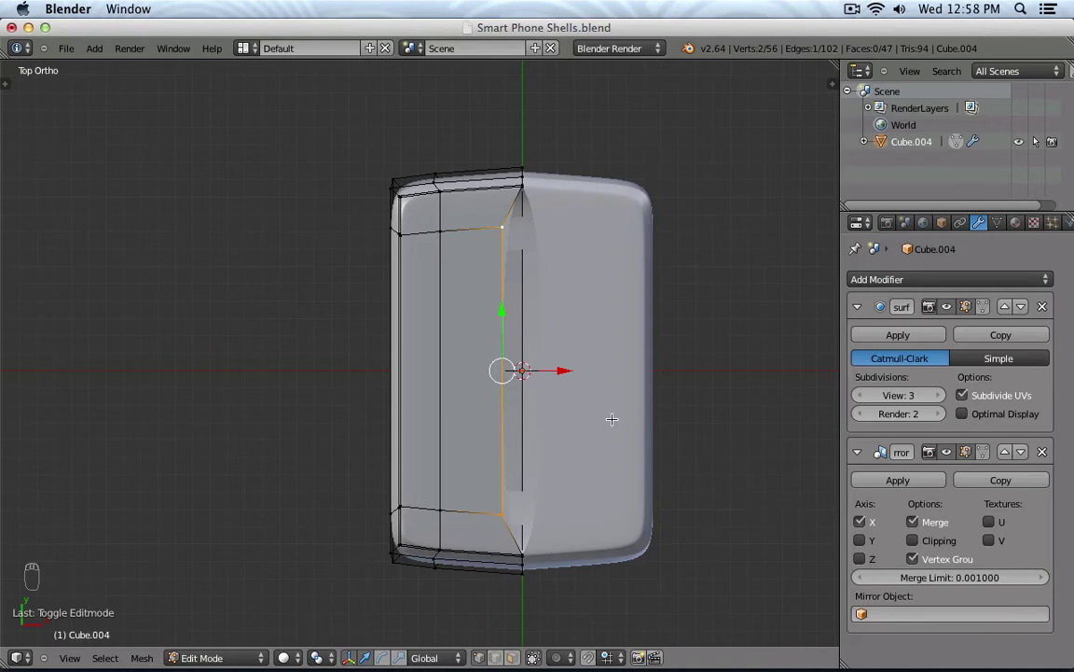
alt+right_click(522, 295)
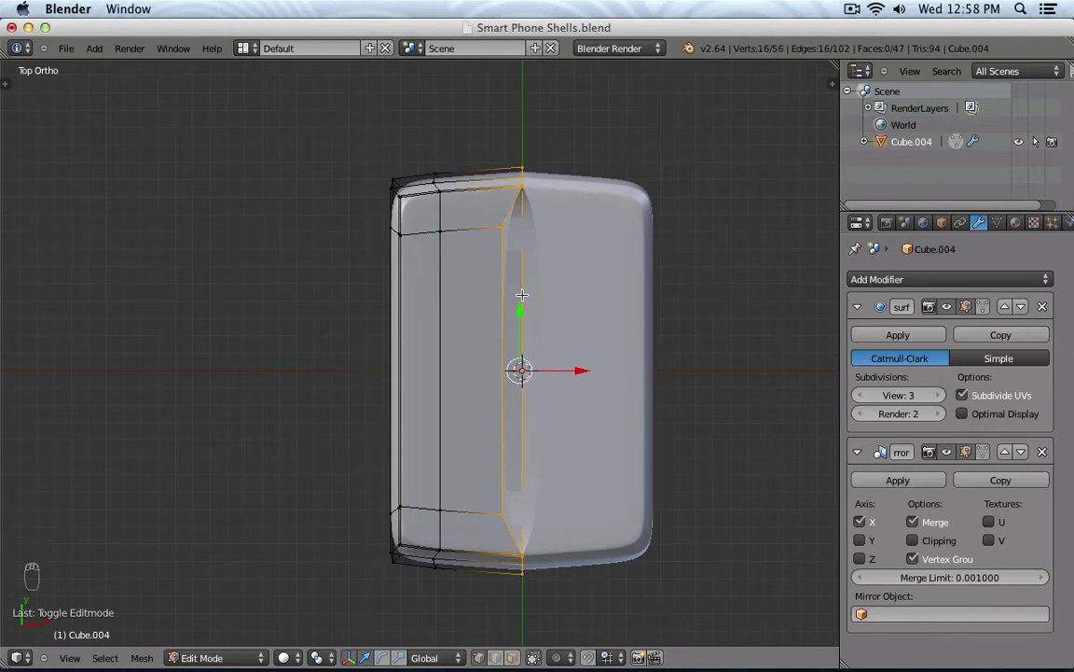
click(318, 657)
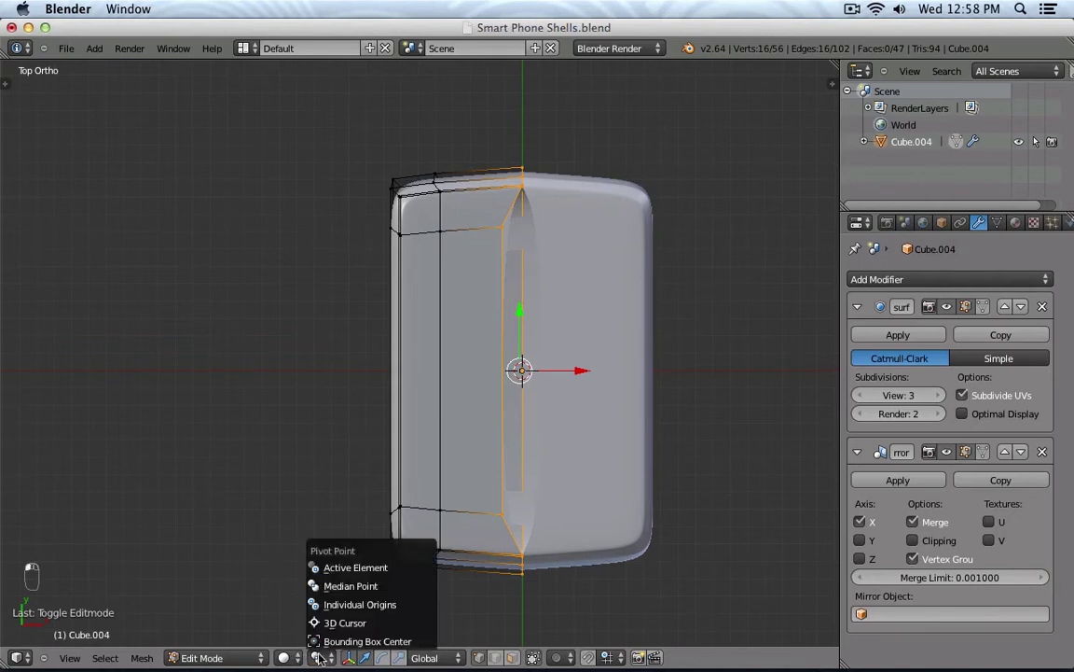
click(401, 624)
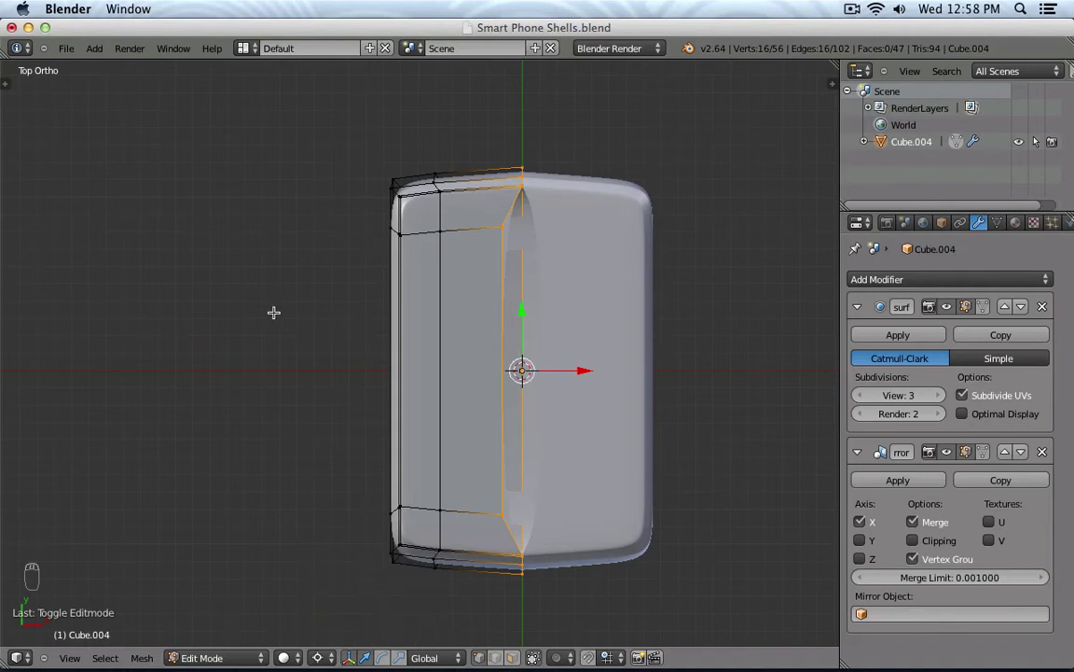
key(s)
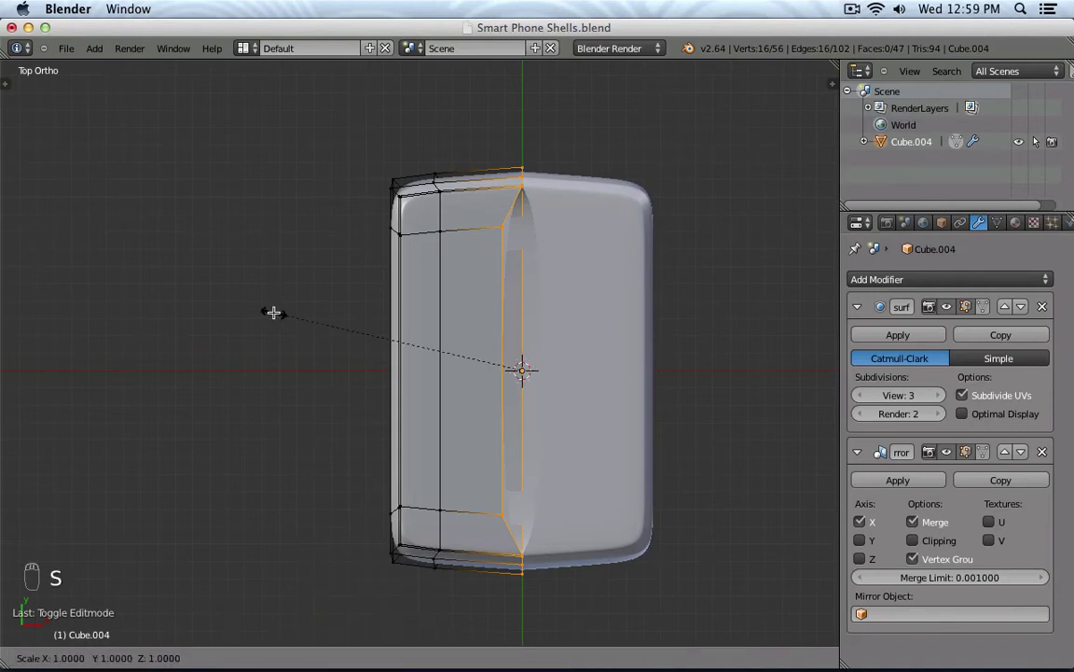
key(x)
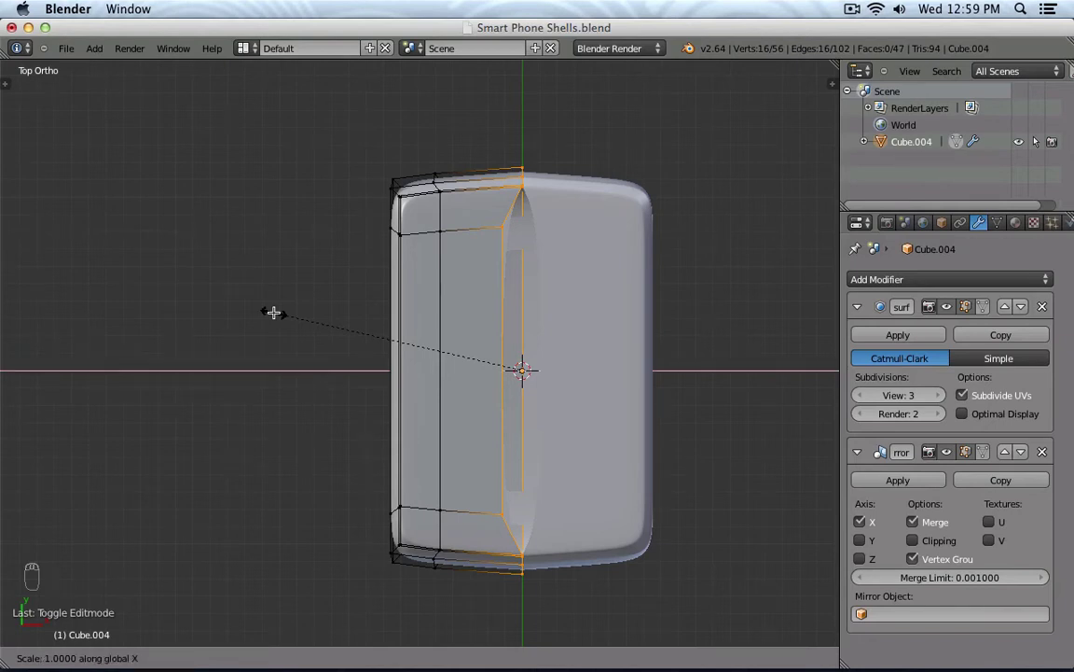
text(0)
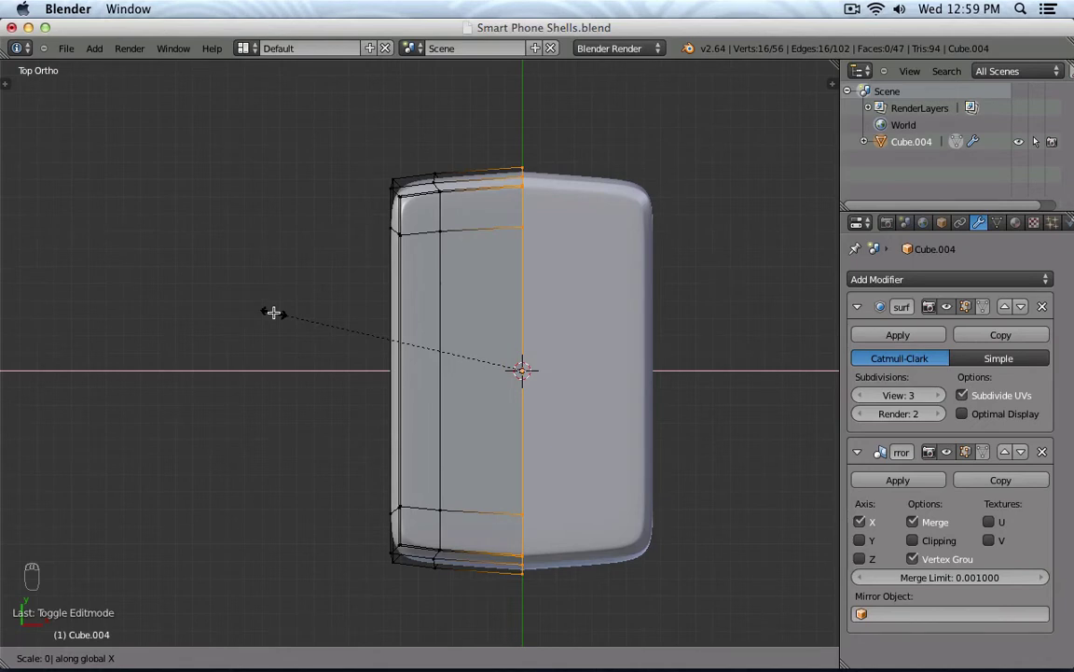
key(Return)
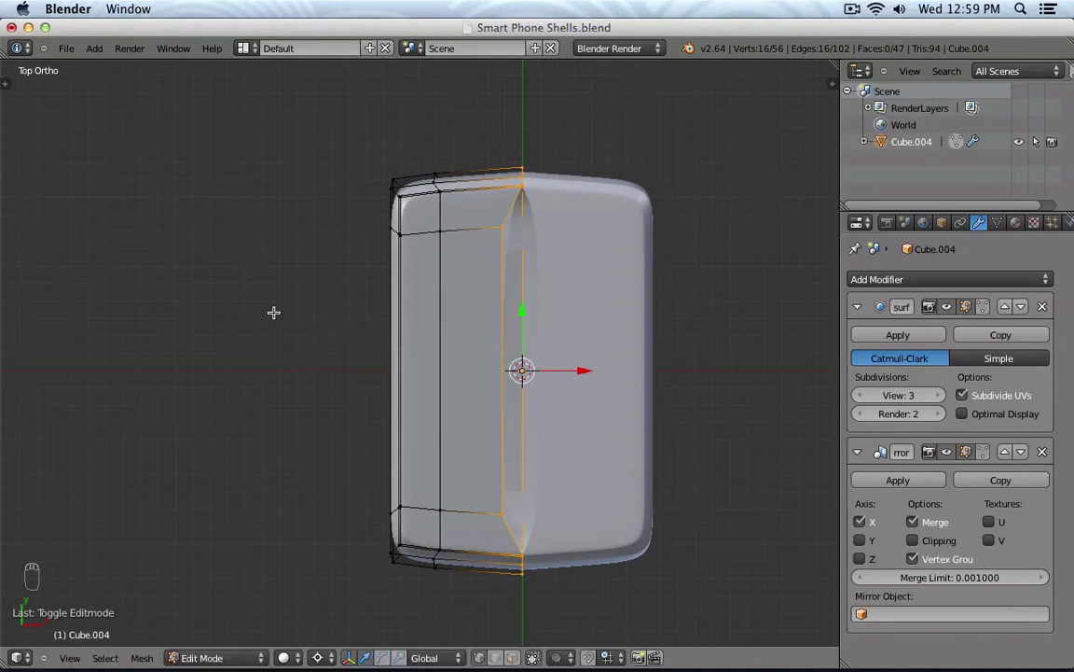
Step: Scale the selected centre edge loop to 0 along X so it lies on the mirror line, and return to Object Mode
text(s0)
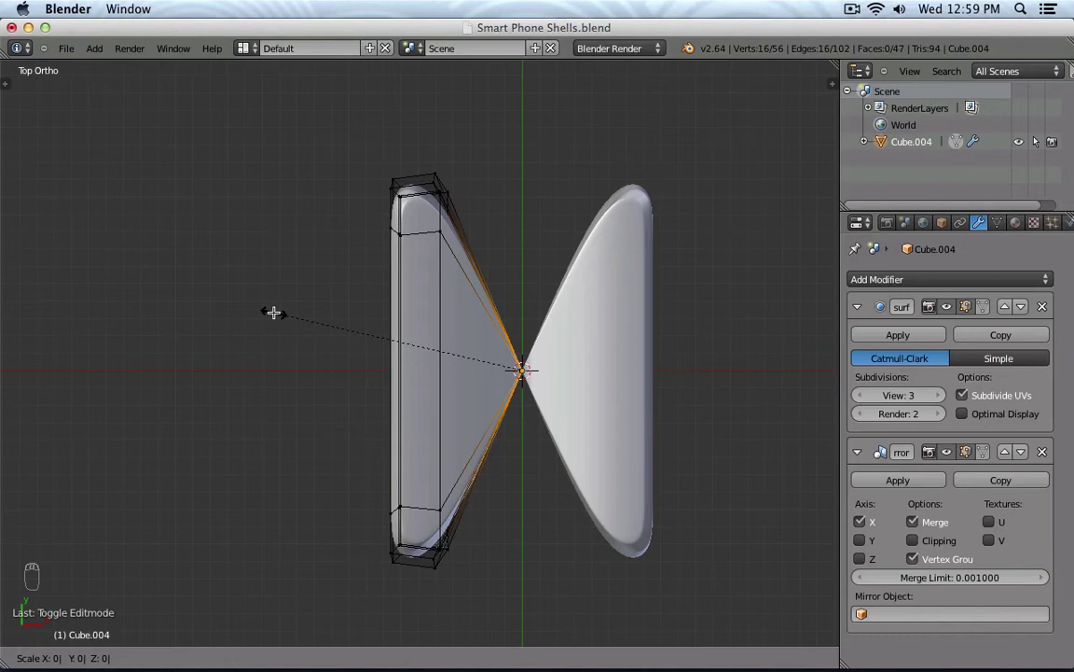
key(x)
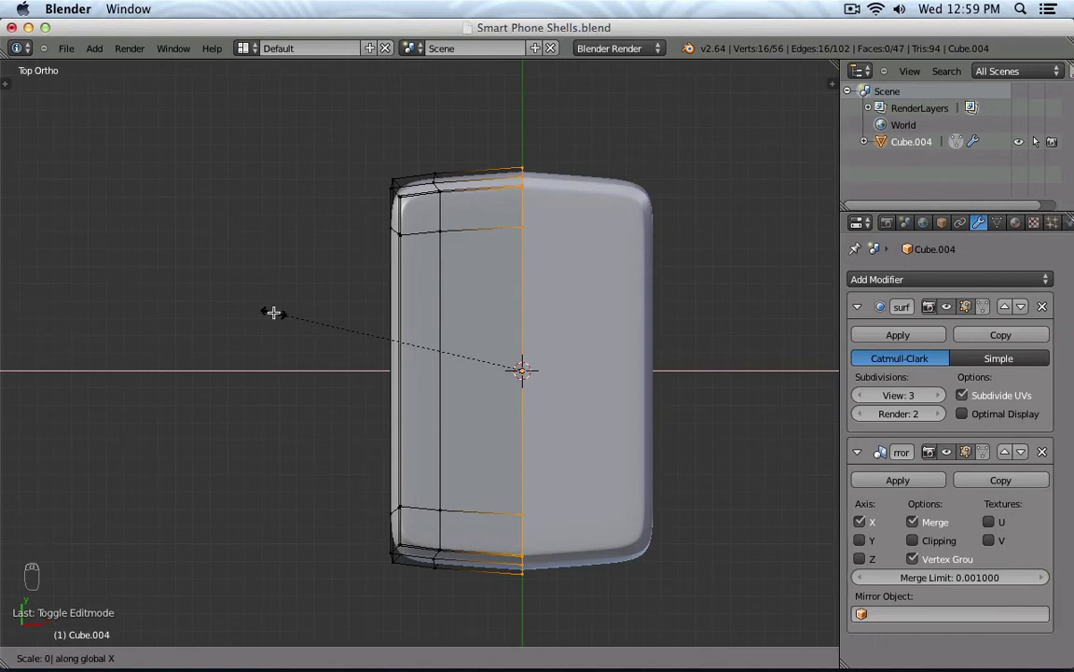
key(Return)
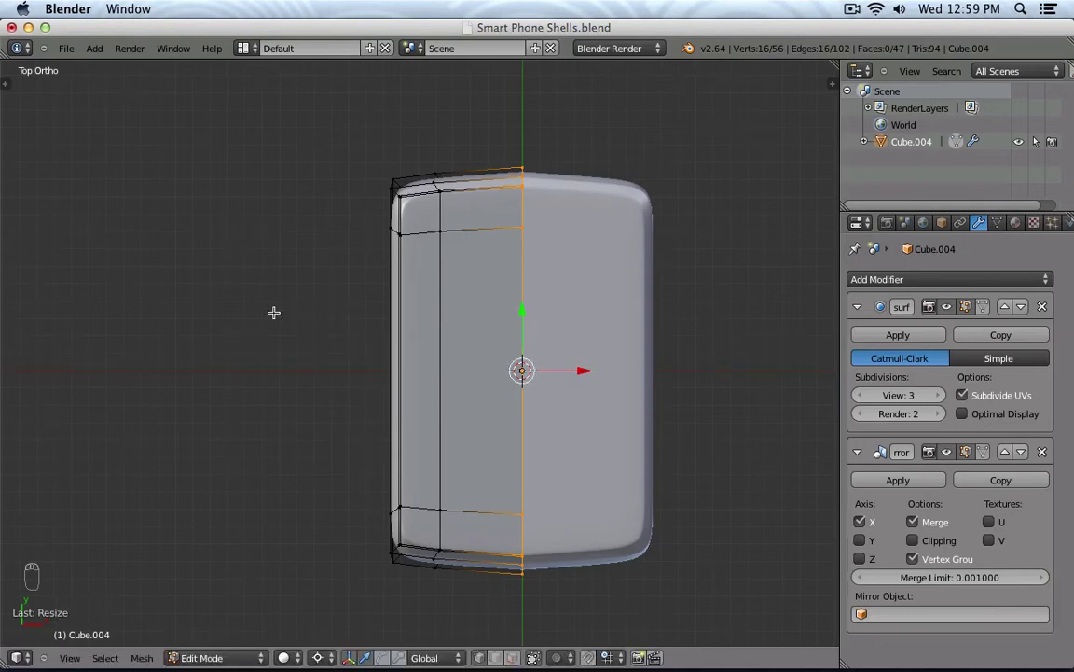
key(Tab)
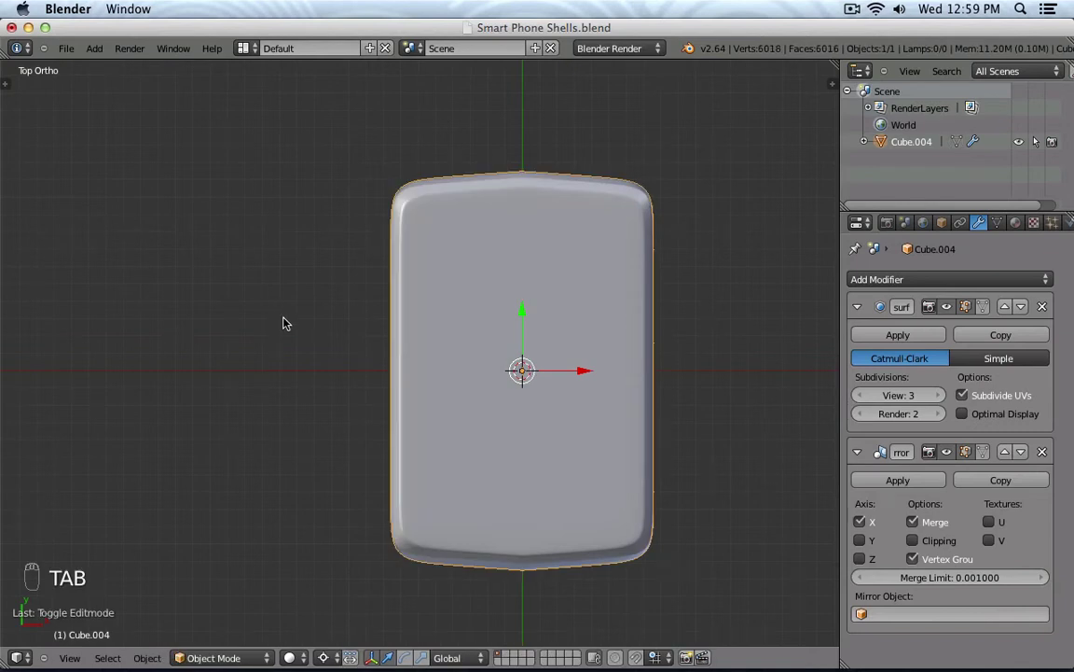
Step: Select the whole half mesh in Edit Mode, move it away from the mirror line, and return to Object Mode
key(Tab)
key(a)
key(a)
key(a)
key(a)
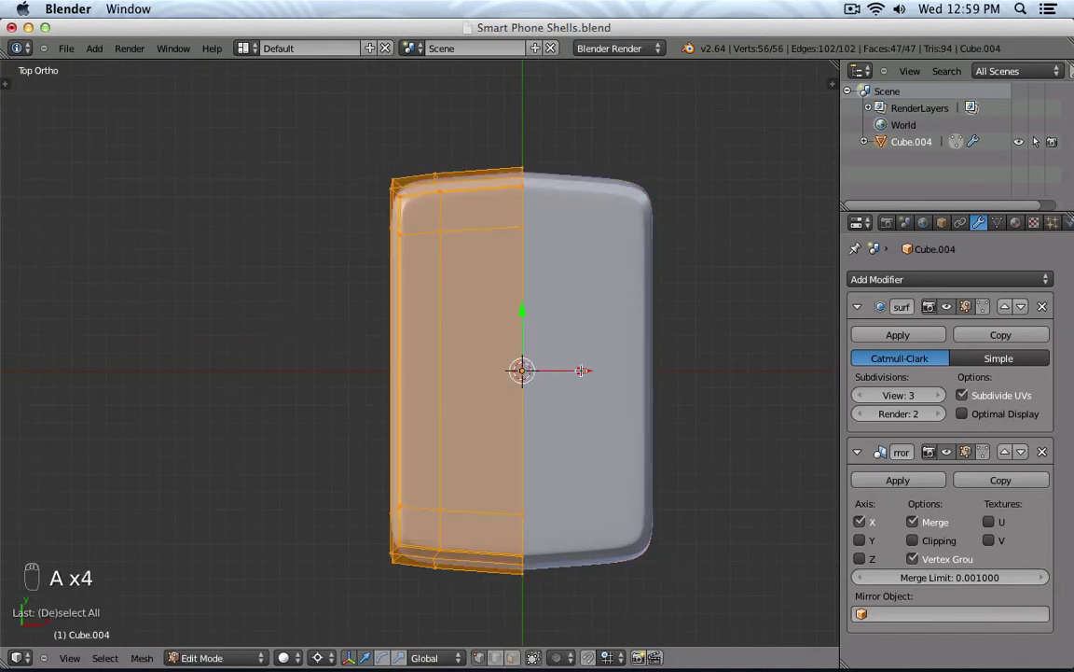
key(g)
click(534, 356)
key(Tab)
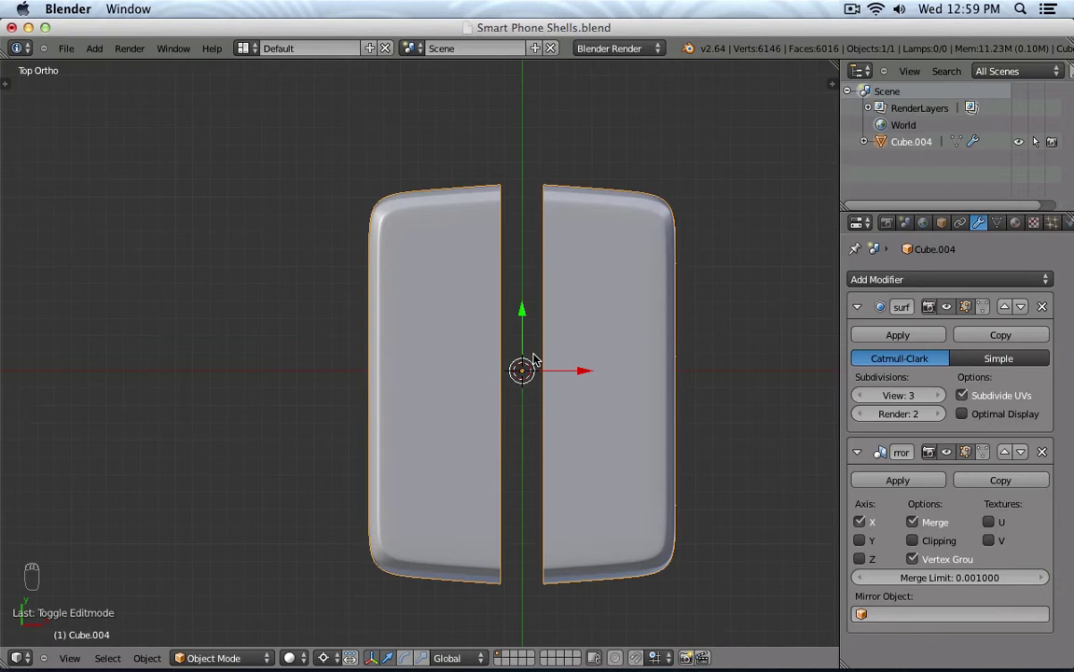
Step: Move the half mesh back in Edit Mode so its inner edge meets the mirror line
key(Tab)
key(g)
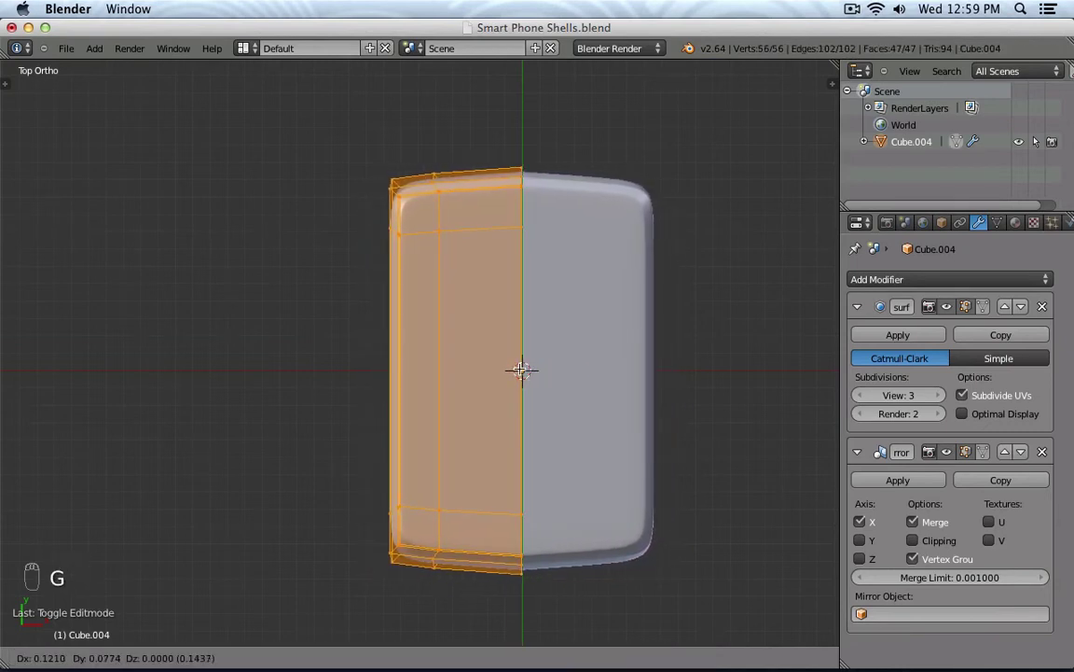
click(522, 369)
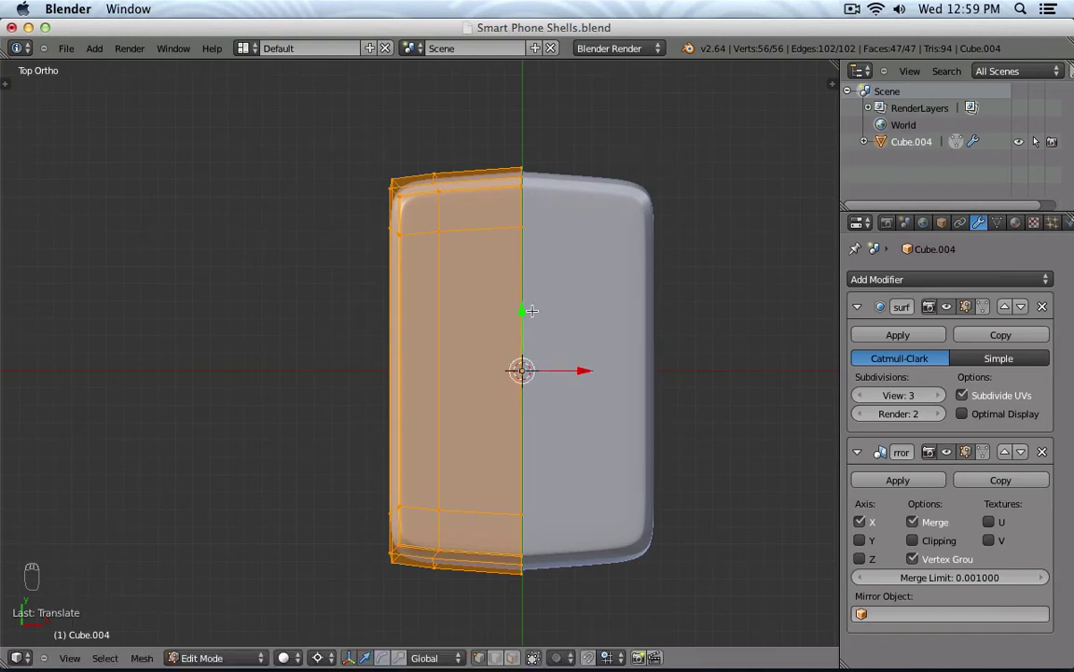
Step: Move all vertices of the half mesh outward to leave a gap at the mirror line, and return to Object Mode
alt+right_click(519, 260)
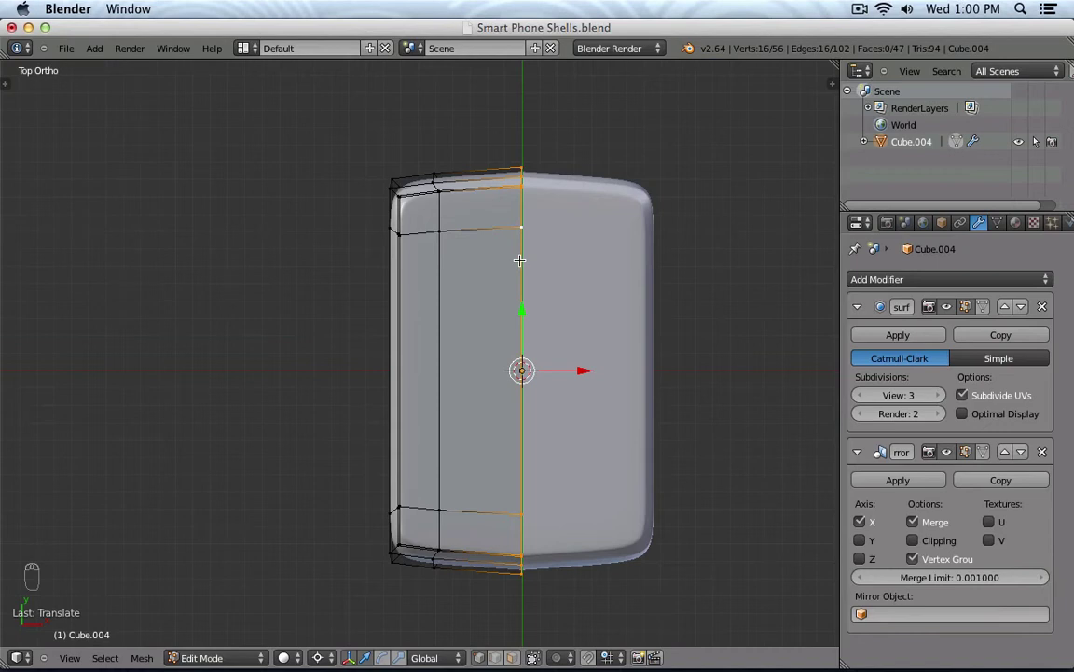
key(a)
key(a)
key(g)
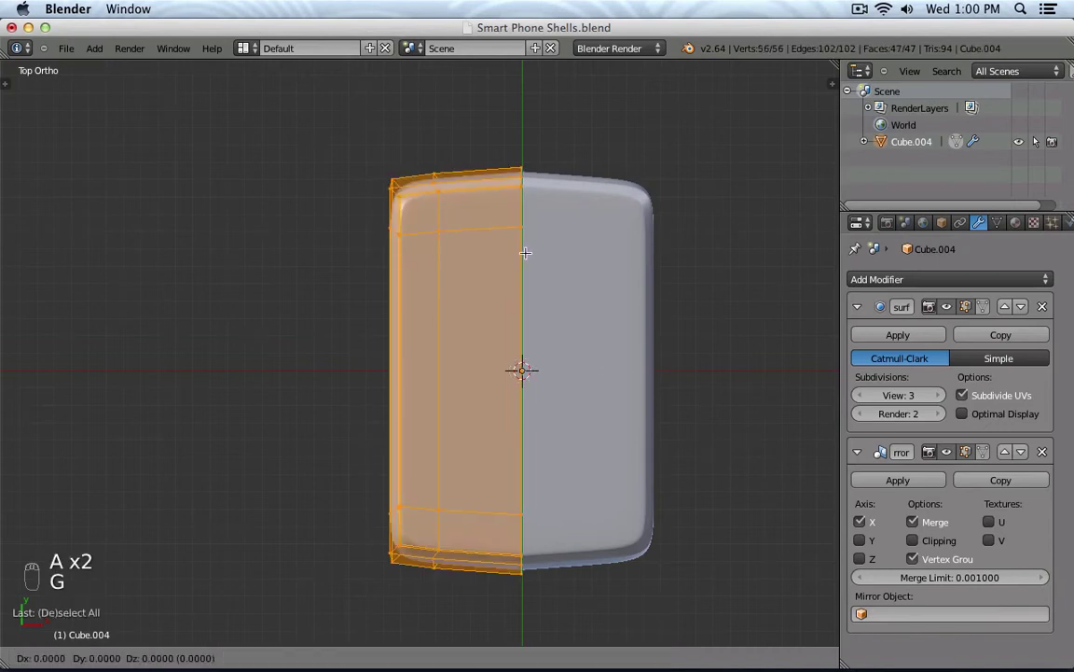
click(496, 264)
key(Tab)
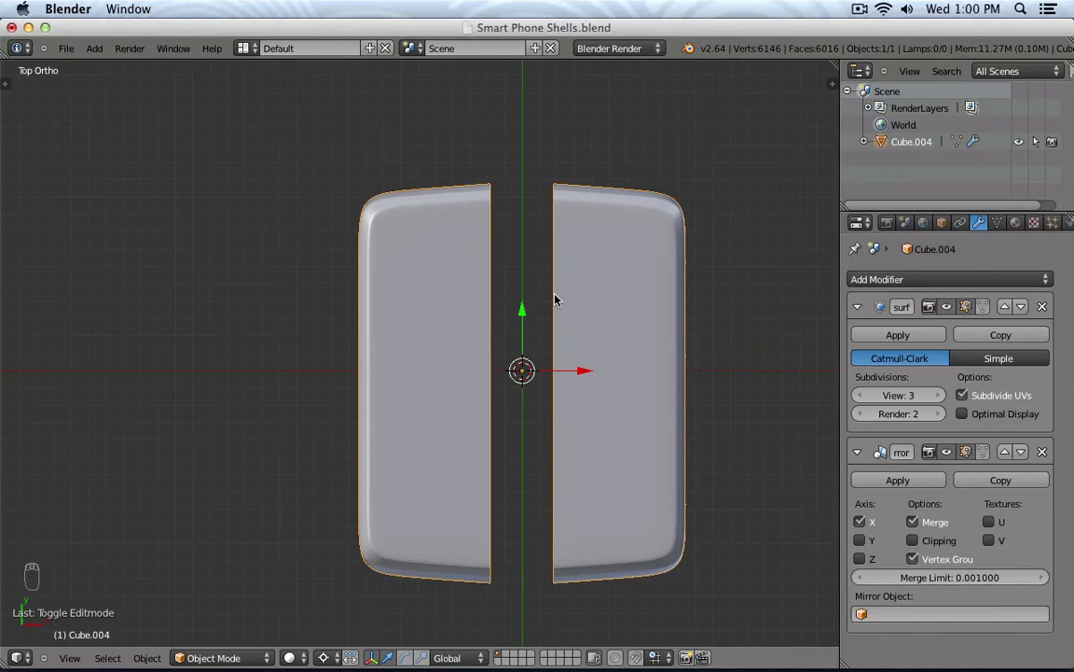
Step: In Edit Mode, select only the open inner edge loop of the half mesh, check it in perspective, and restore the top view
key(Tab)
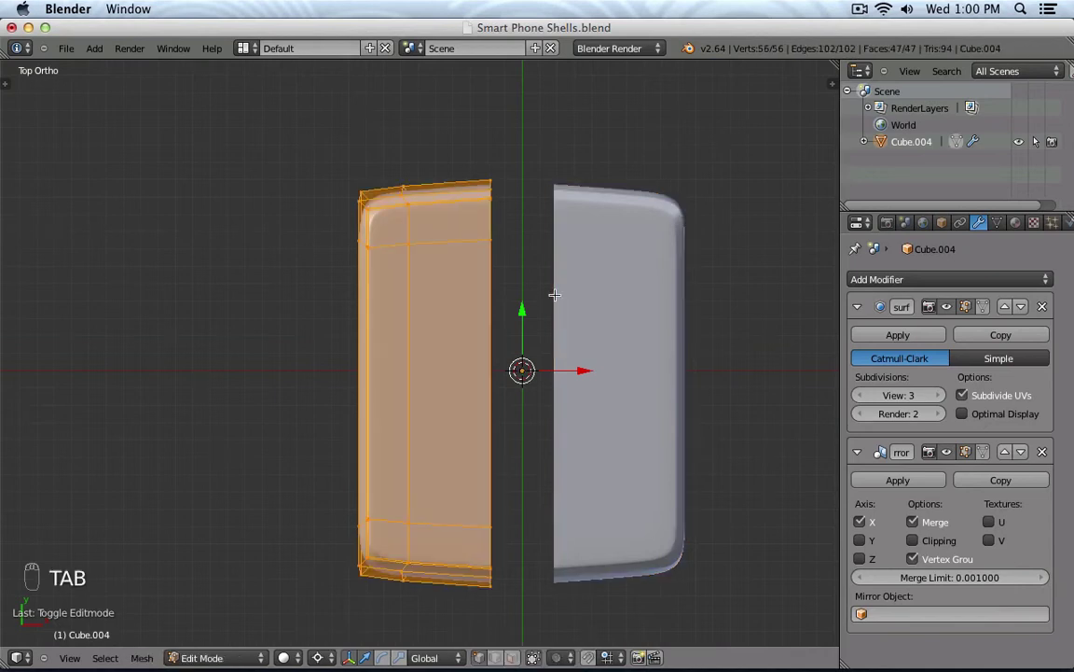
key(a)
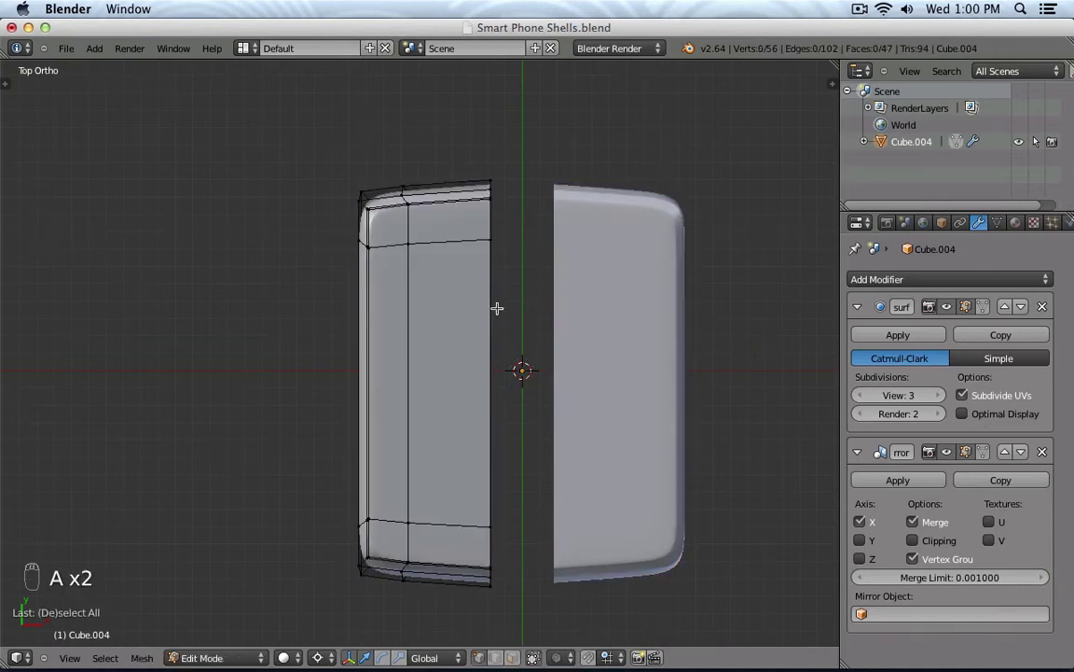
alt+right_click(489, 274)
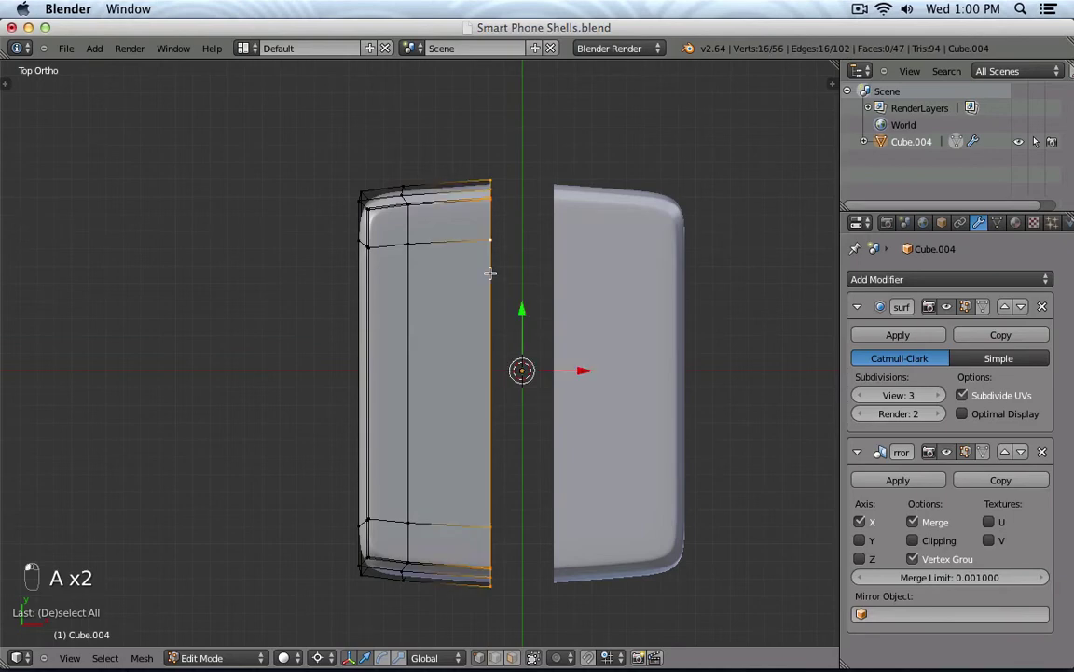
middle_drag(491, 276, 423, 235)
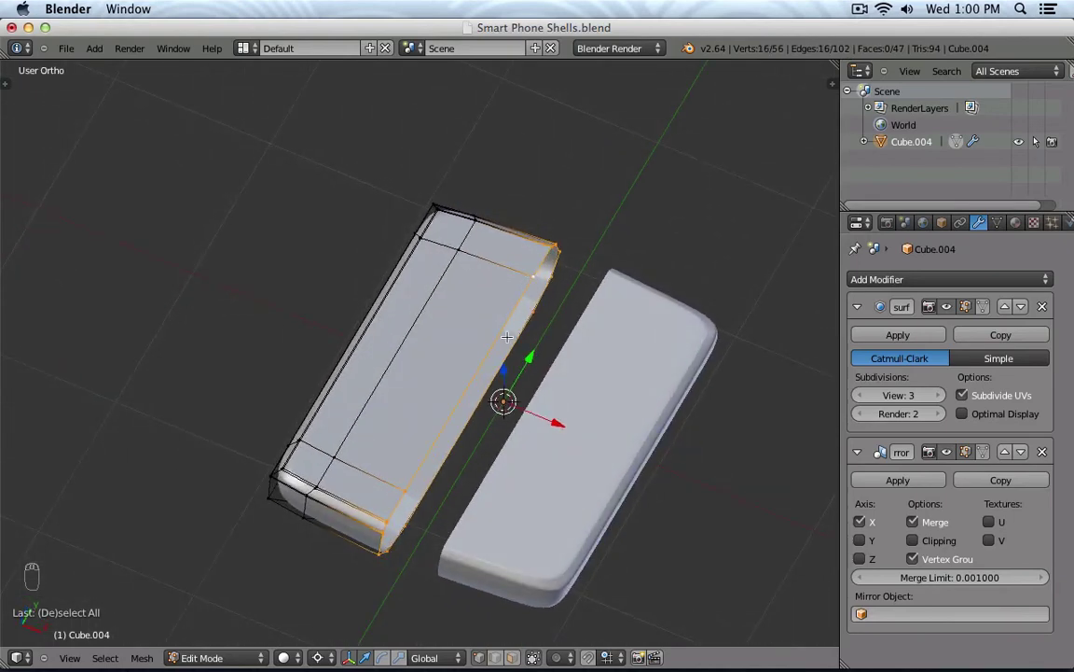
right_click(404, 489)
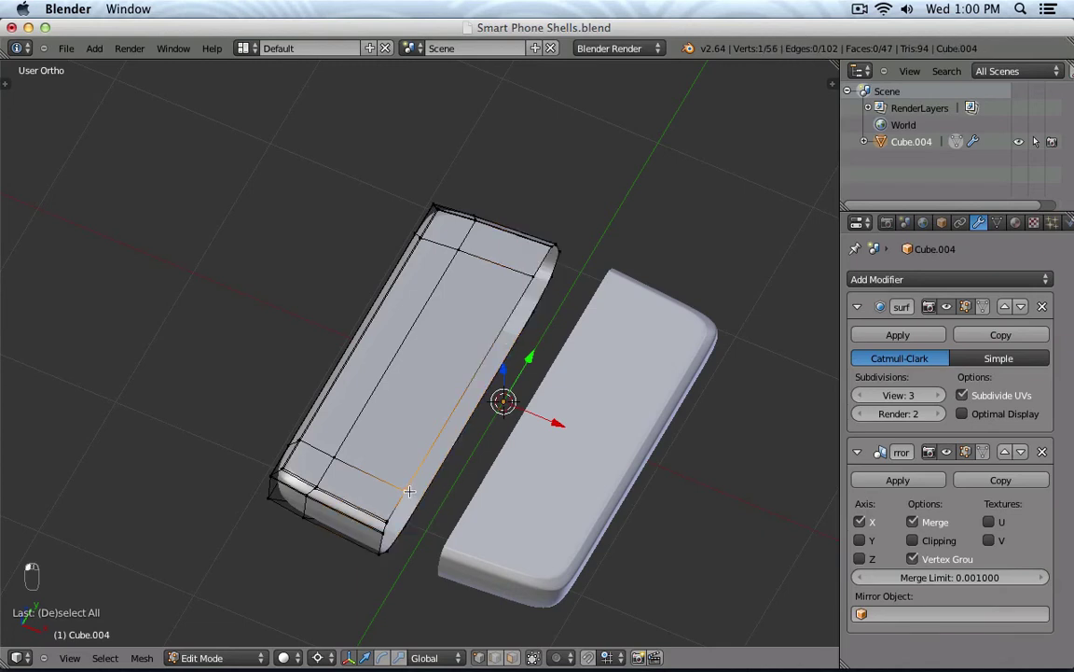
alt+right_click(477, 373)
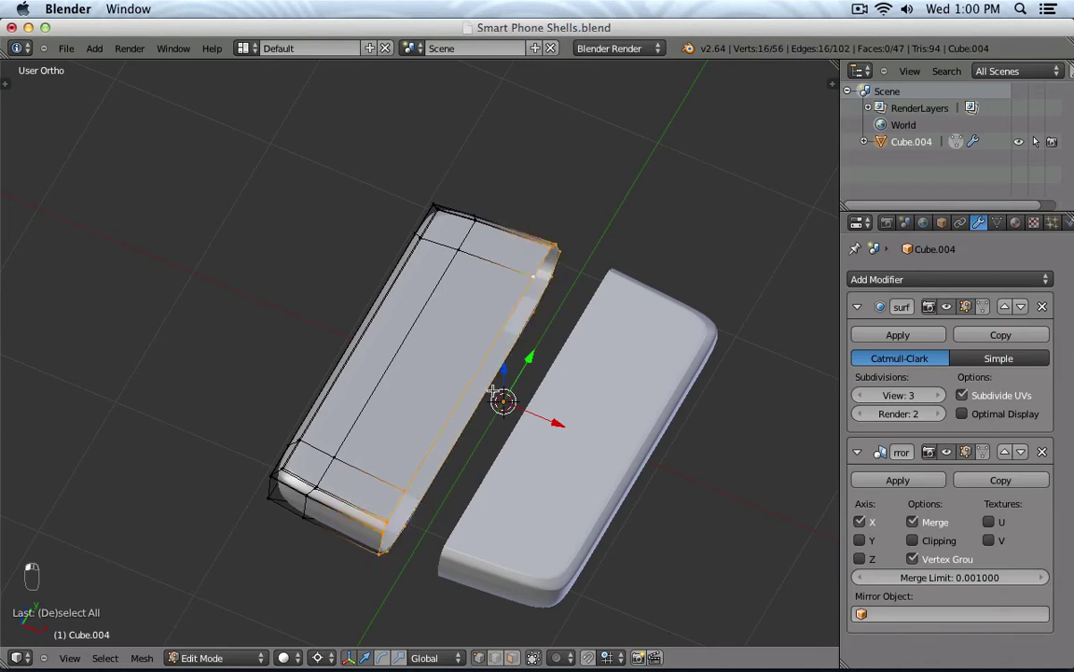
key(KP_7)
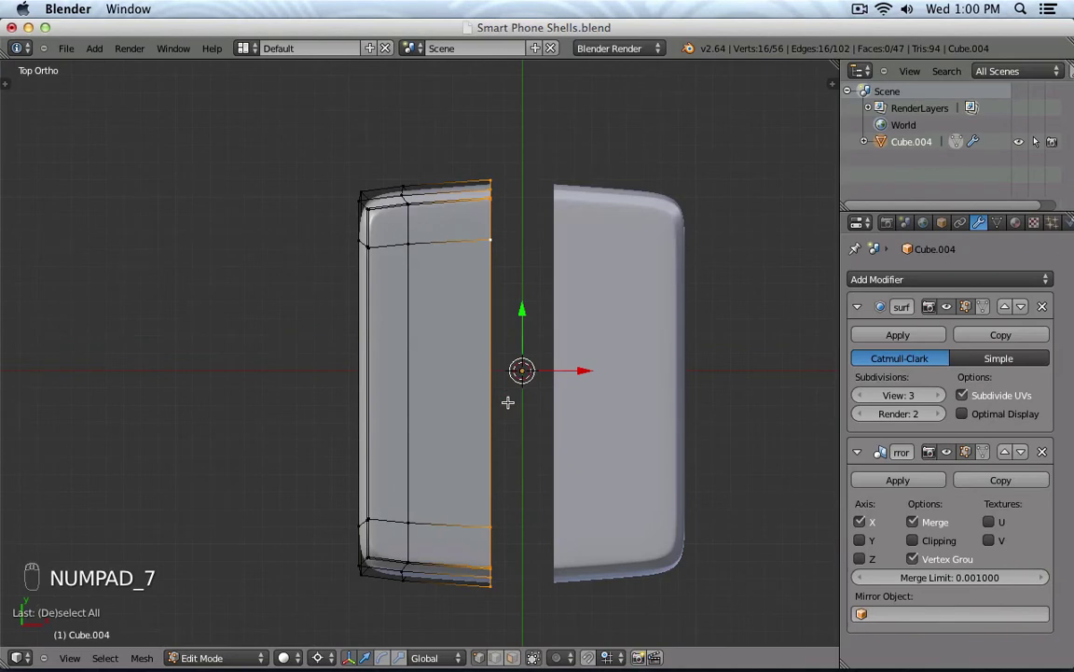
Step: Search the commands for "ori" to find Set Origin, and try setting the shell's origin to the 3D cursor
key(space)
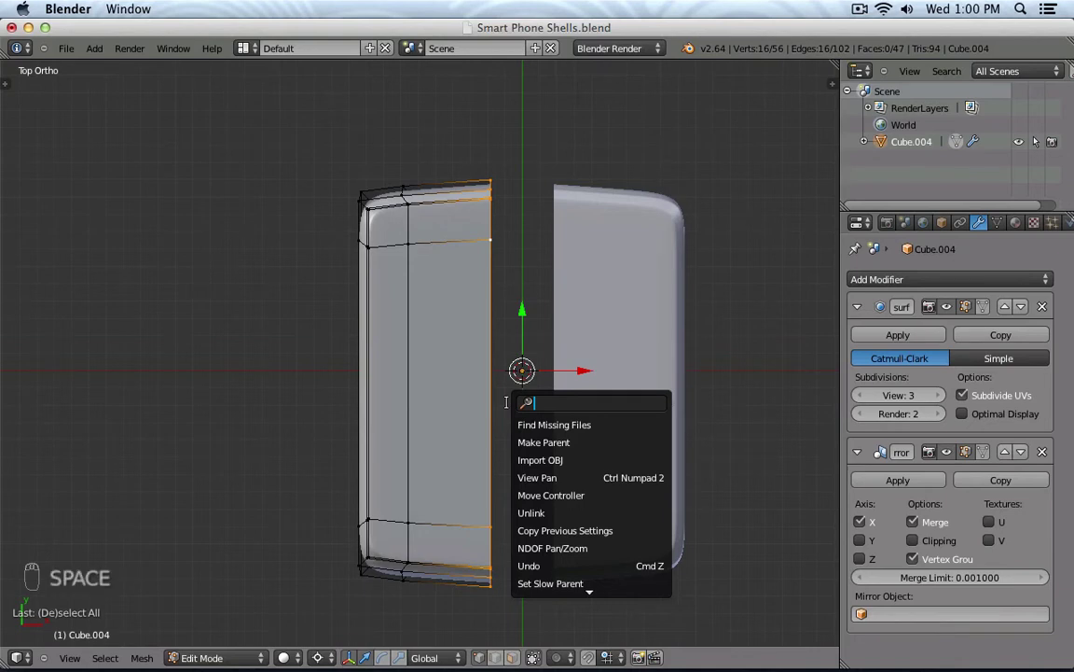
text(ori)
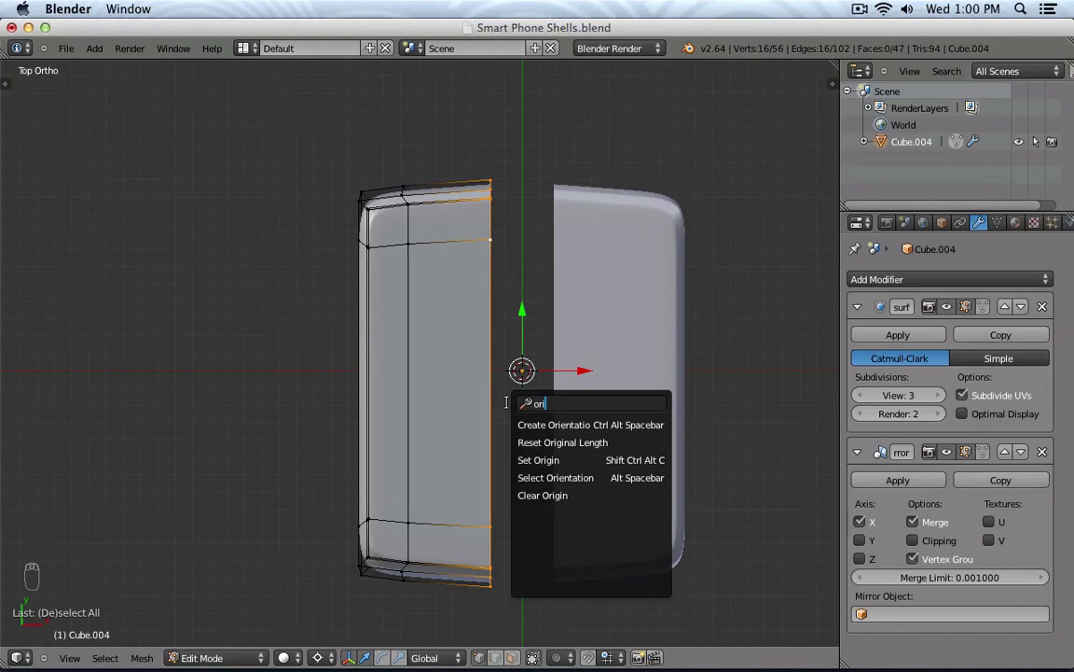
key(Down)
key(Down)
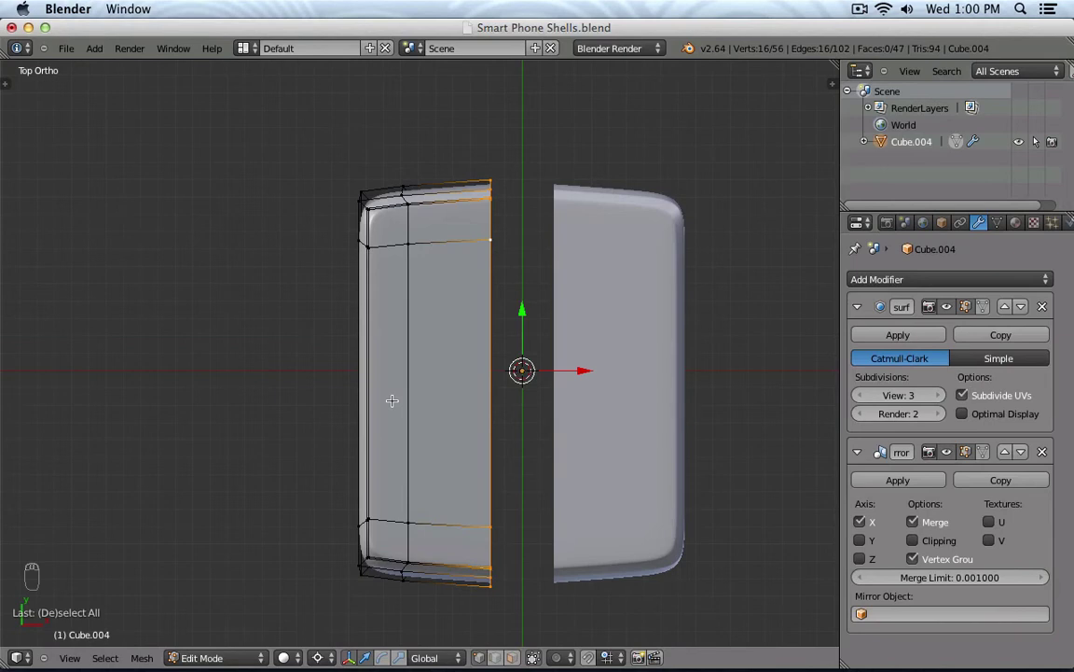
key(ctrl+alt+shift+c)
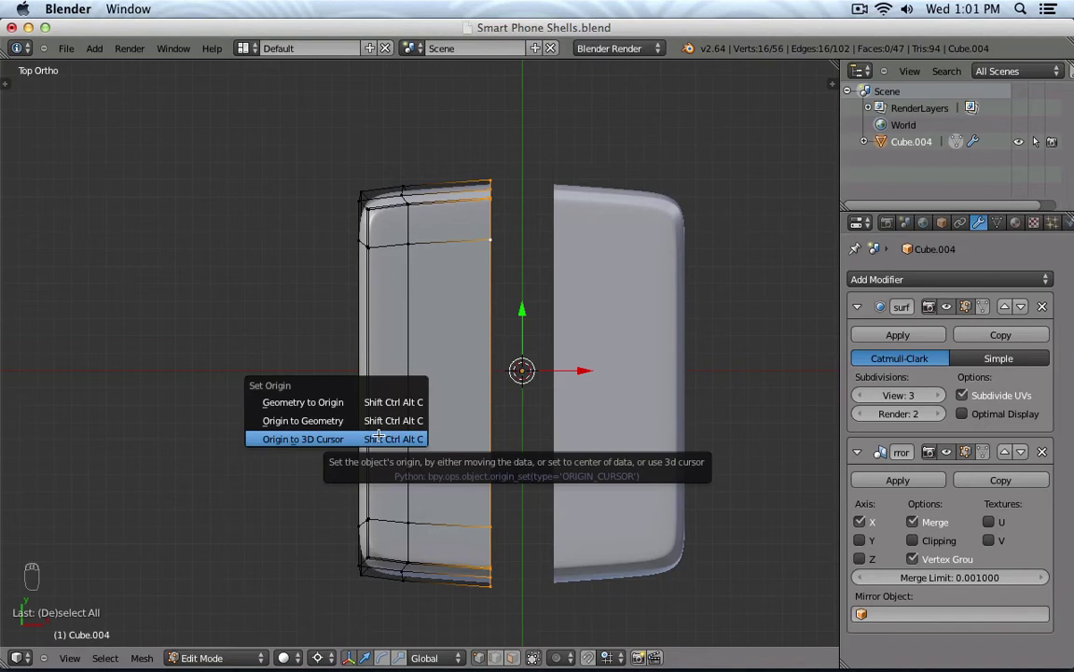
click(379, 436)
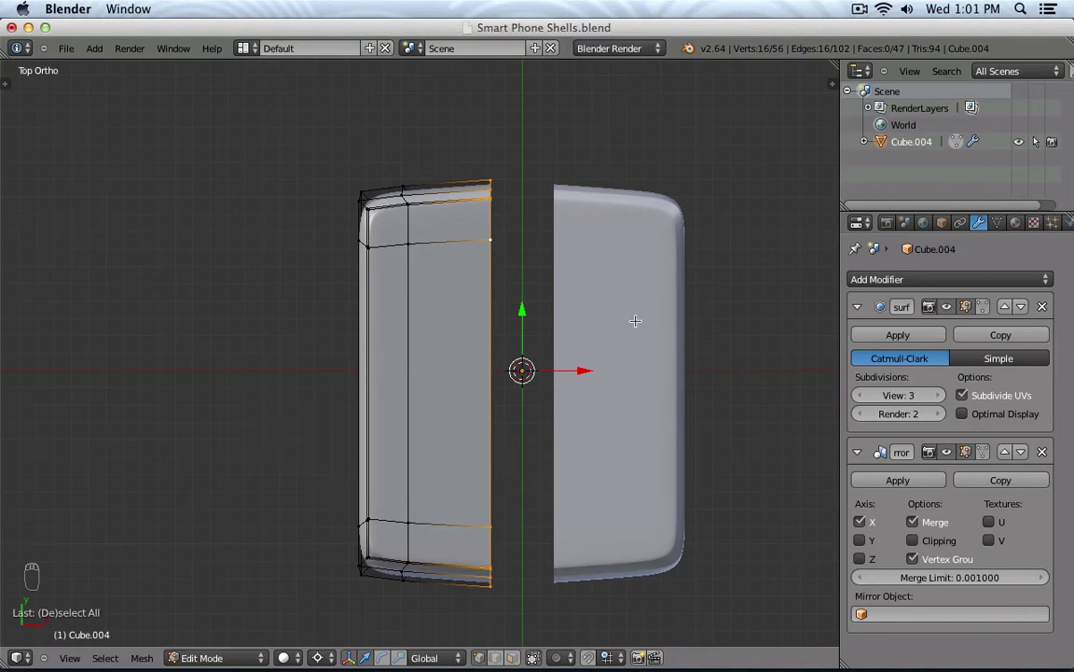
Step: Snap the 3D cursor to the selected inner edge loop, check it in perspective, and return to the top view
key(shift+s)
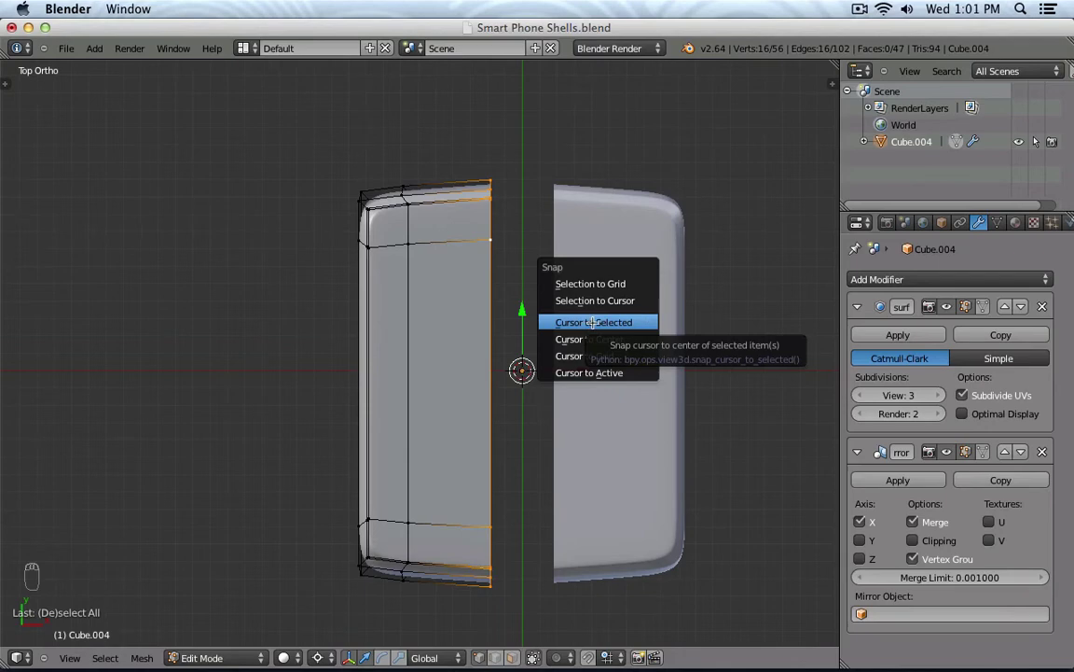
click(643, 321)
middle_drag(582, 335, 590, 267)
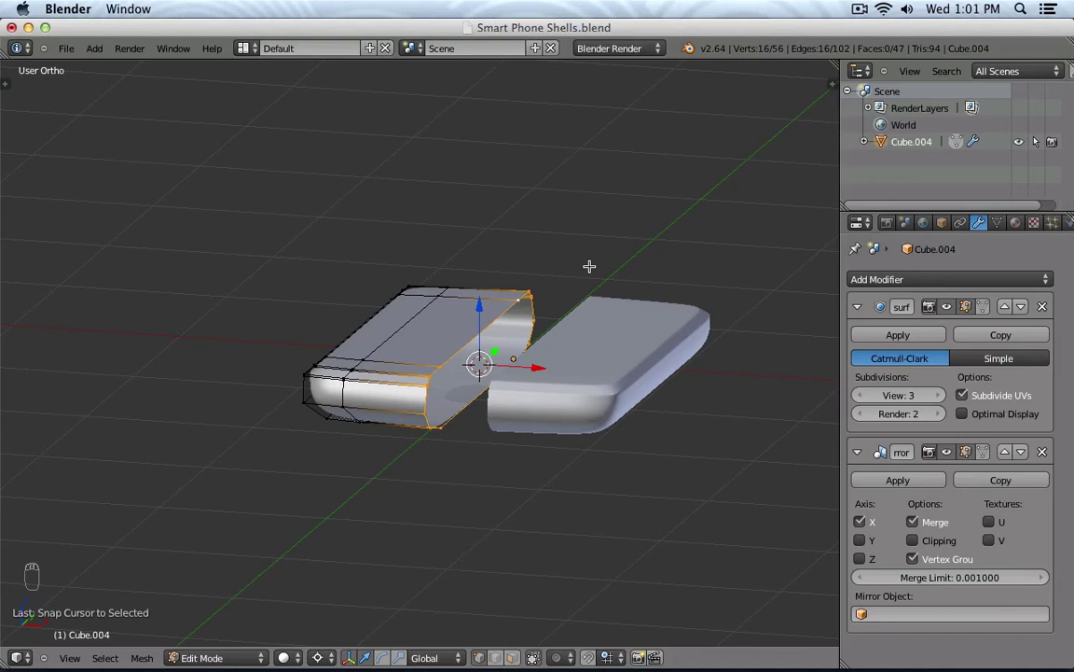
key(KP_7)
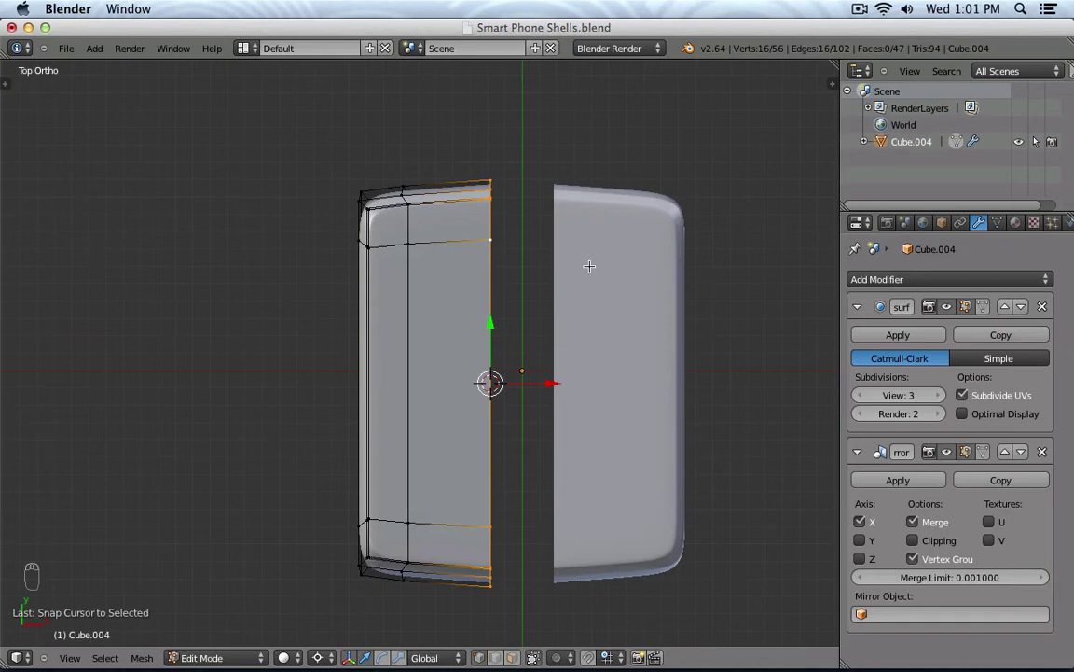
Step: Return to Object Mode and set the shell's origin to the 3D cursor so both mirrored halves join
key(ctrl+alt+shift+c)
key(Down)
key(Down)
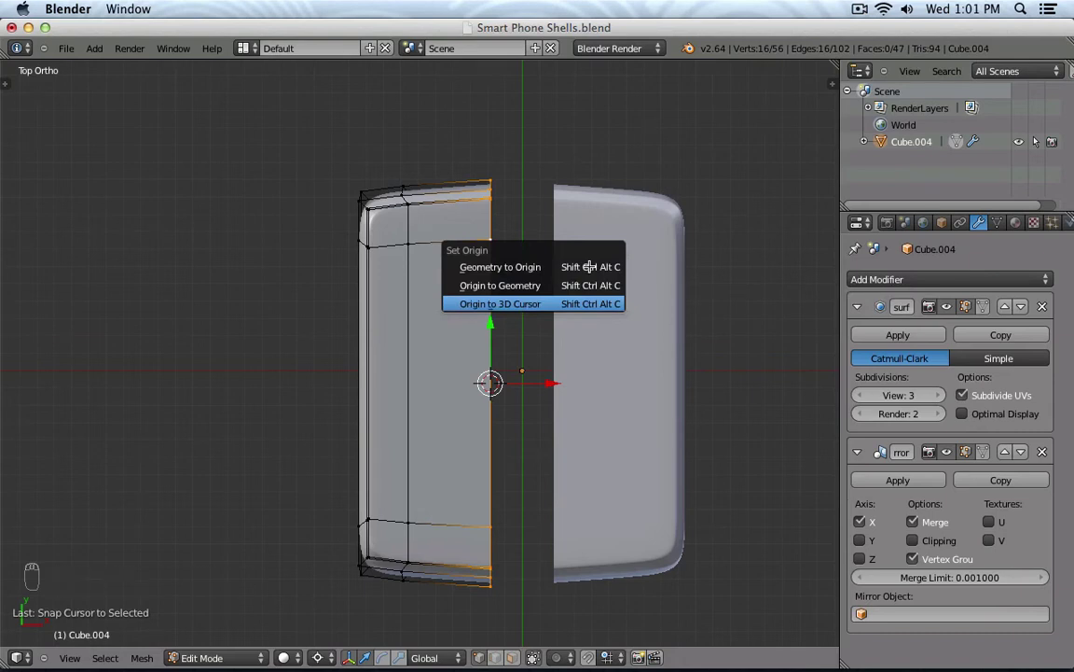
key(Return)
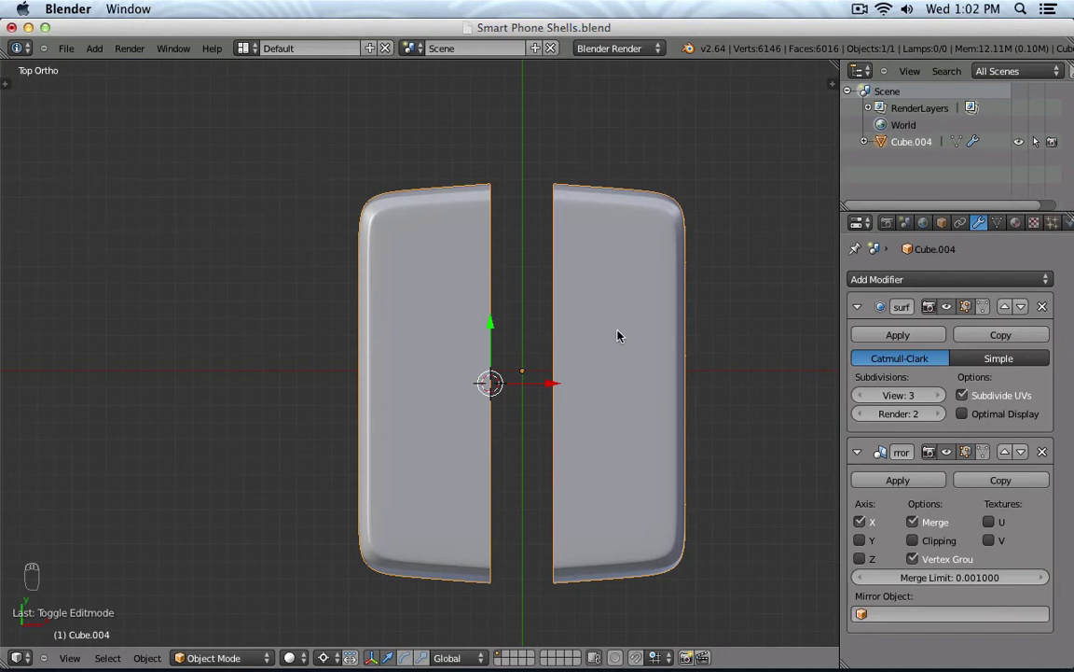
key(ctrl+alt+shift+c)
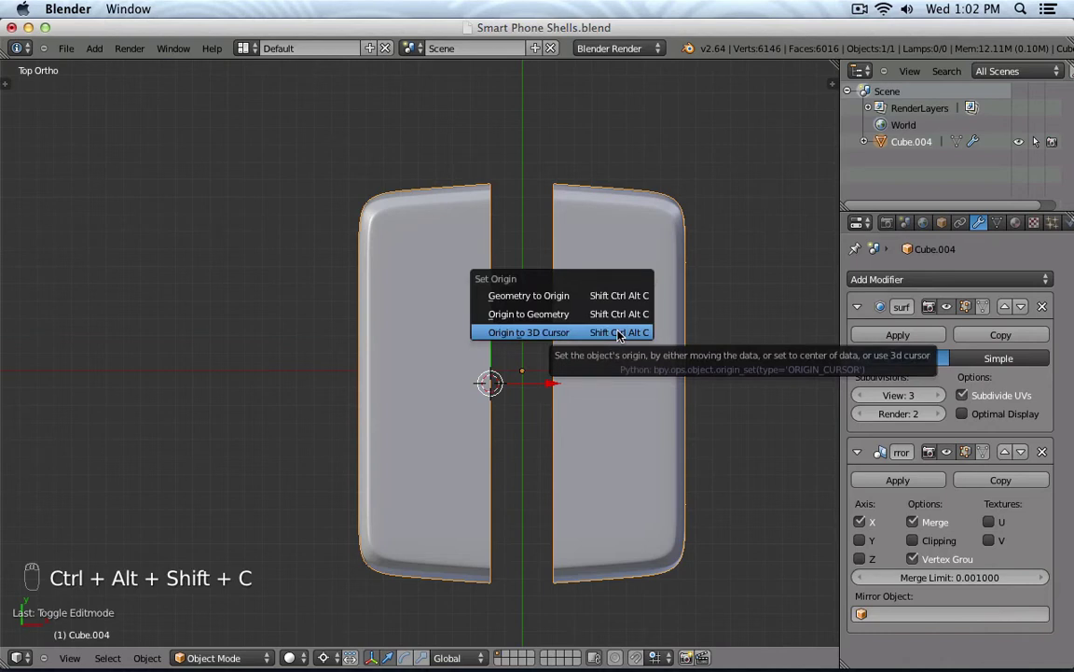
click(618, 333)
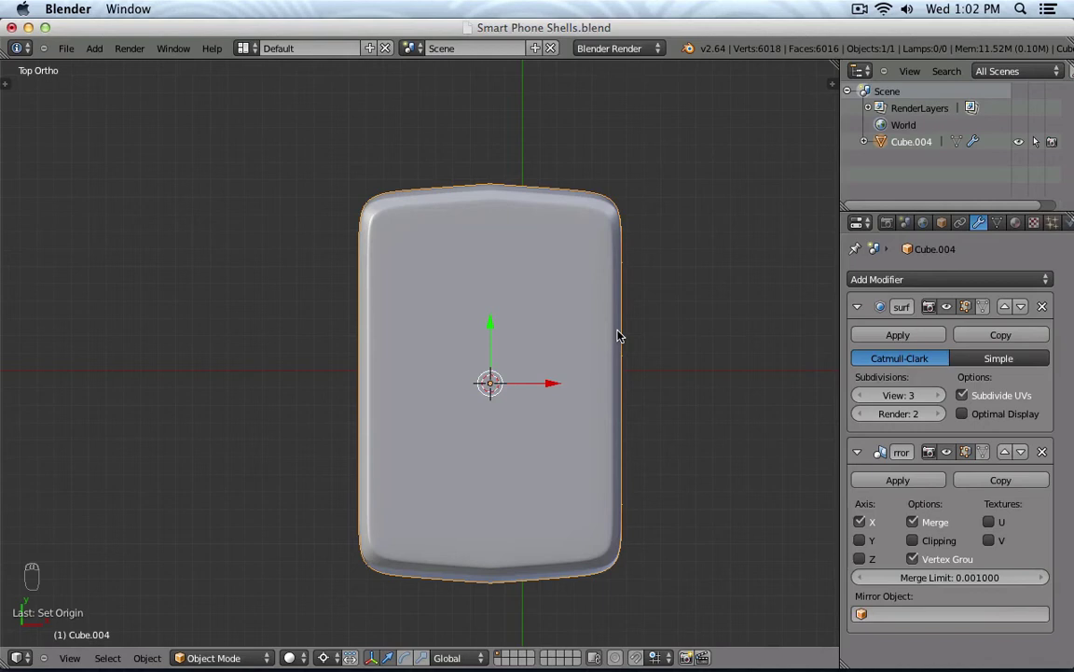
Step: Set the shell's X and Y location to 0 while in wireframe, and restore solid shading in top view
key(z)
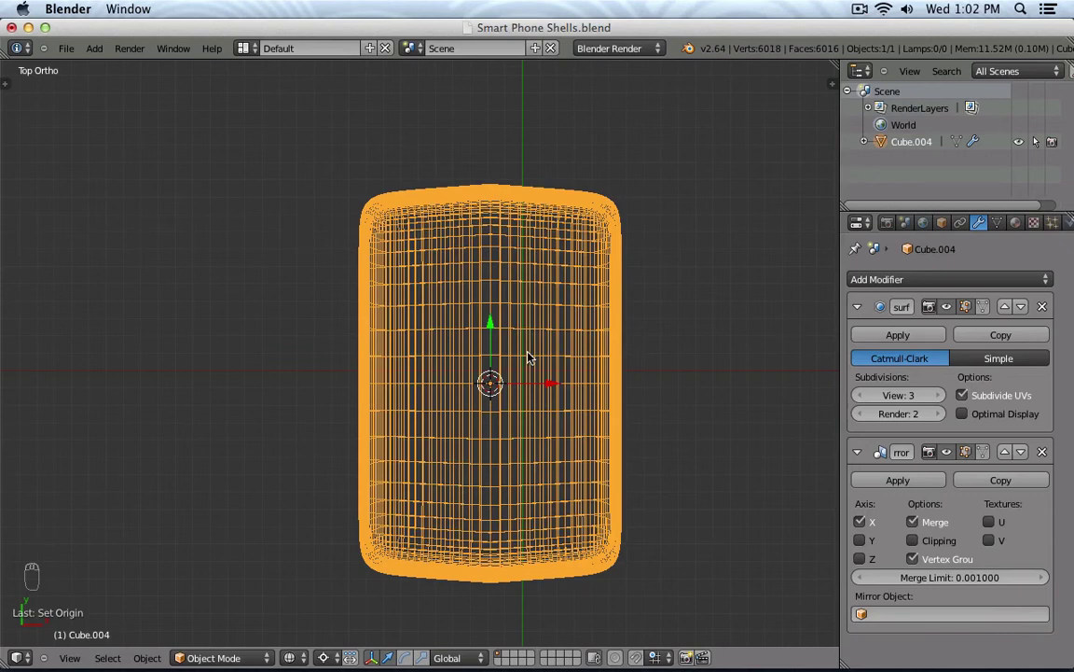
key(n)
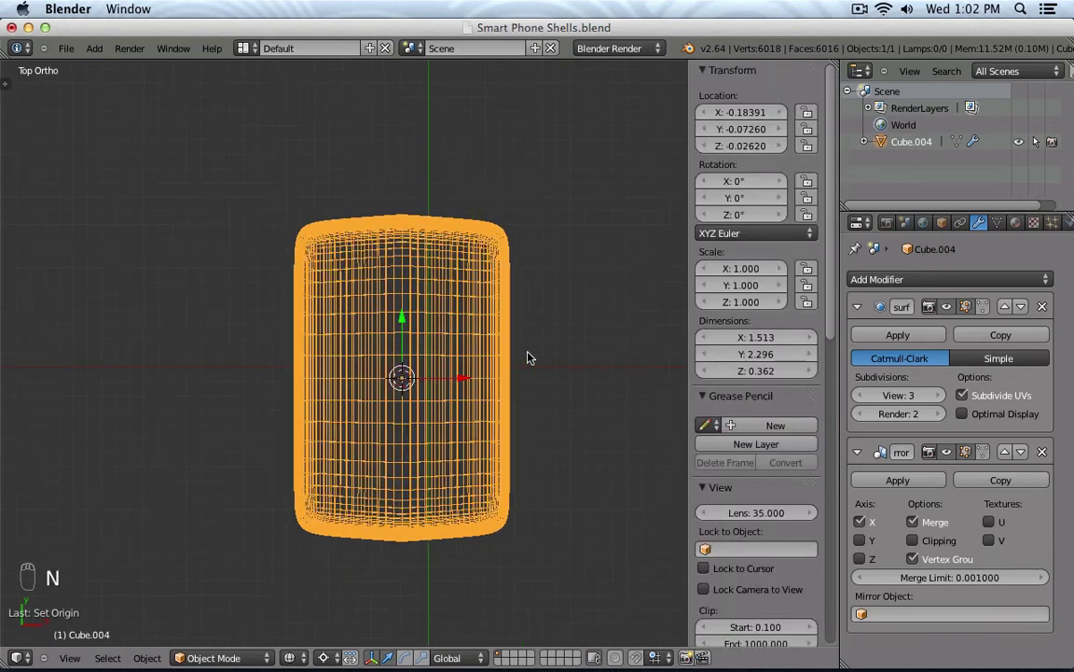
click(730, 112)
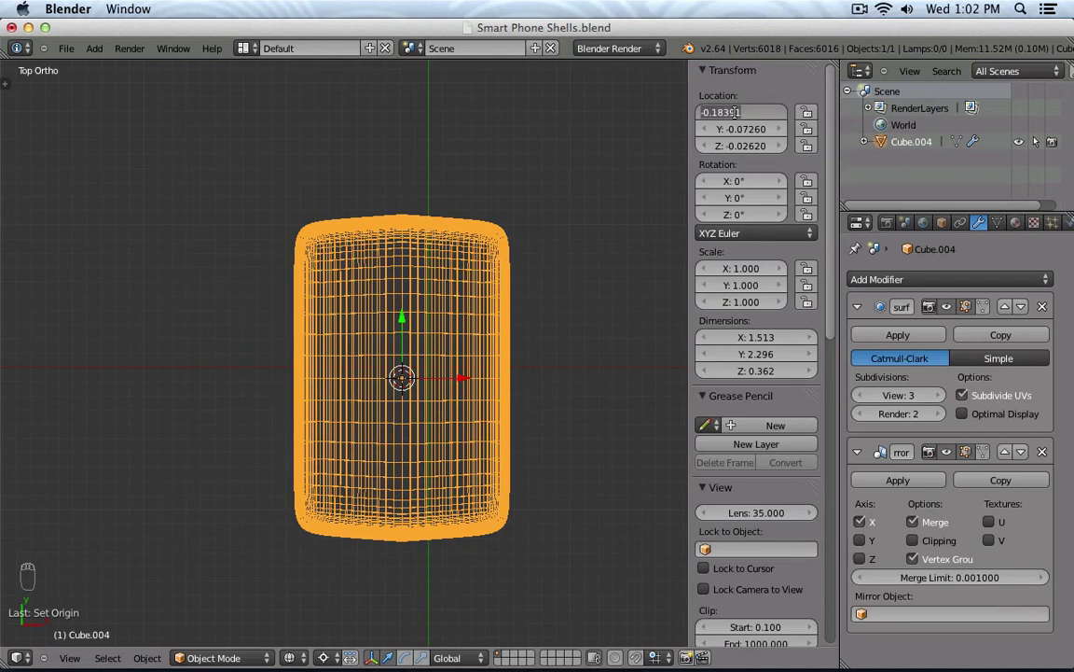
text(0)
key(Return)
click(736, 145)
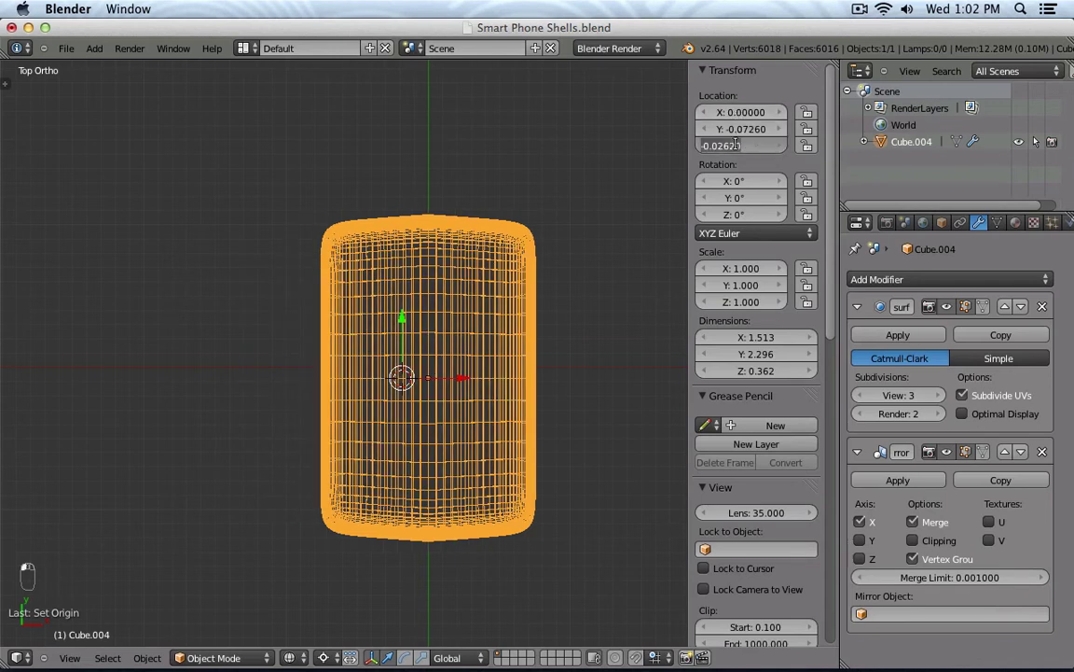
click(736, 128)
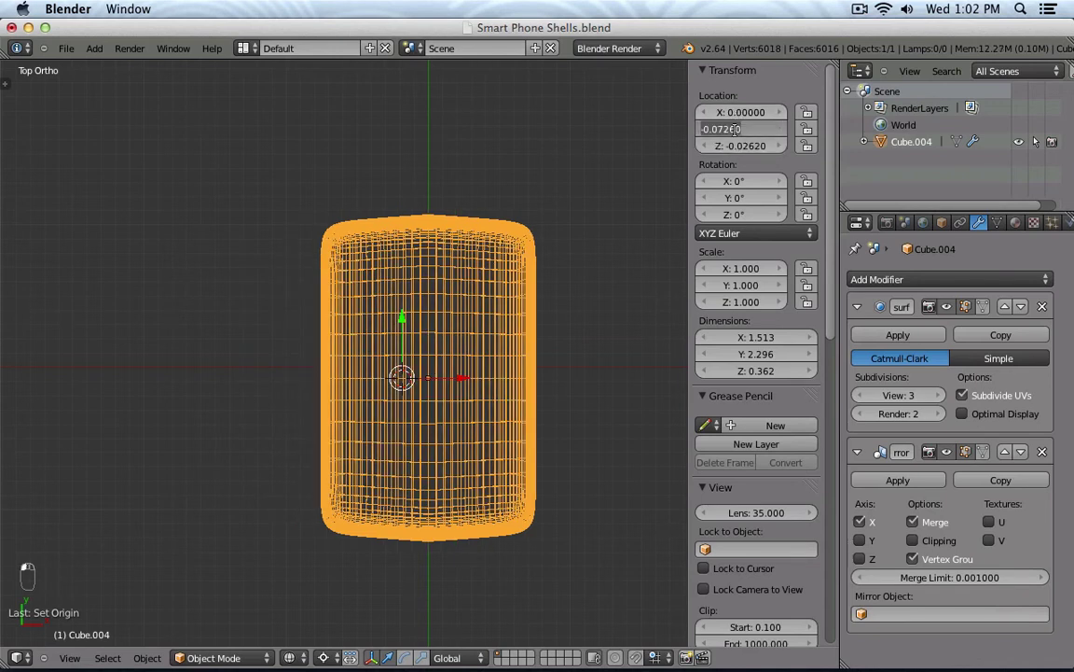
text(0)
key(Return)
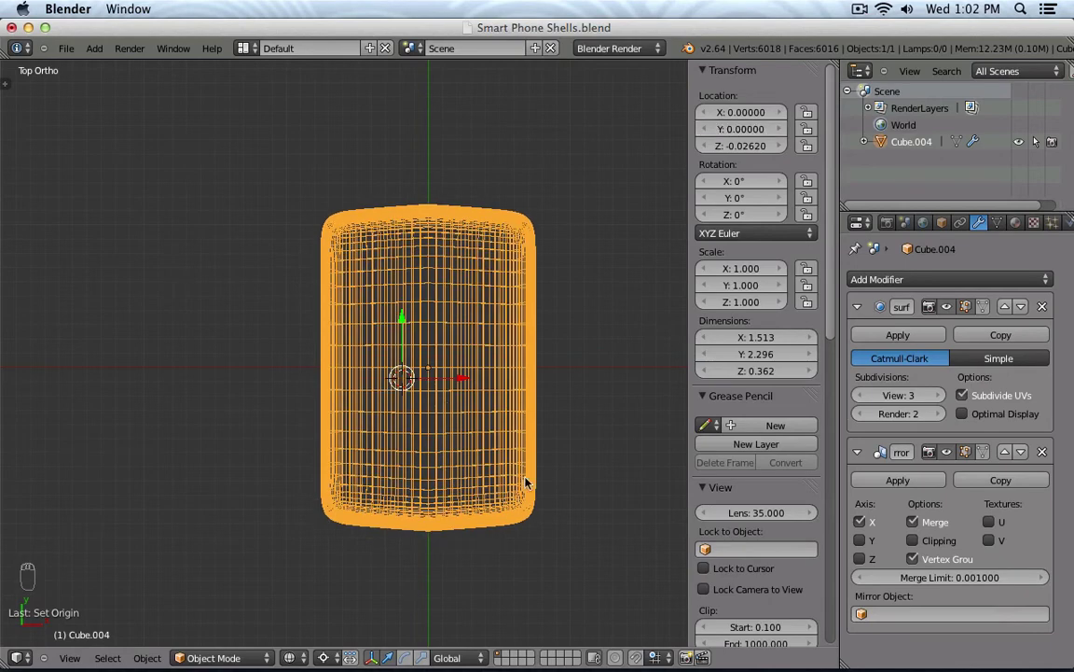
mouse_move(472, 428)
middle_down()
mouse_move(392, 264)
mouse_move(437, 257)
mouse_move(370, 280)
mouse_move(492, 365)
middle_up()
key(z)
key(KP_7)
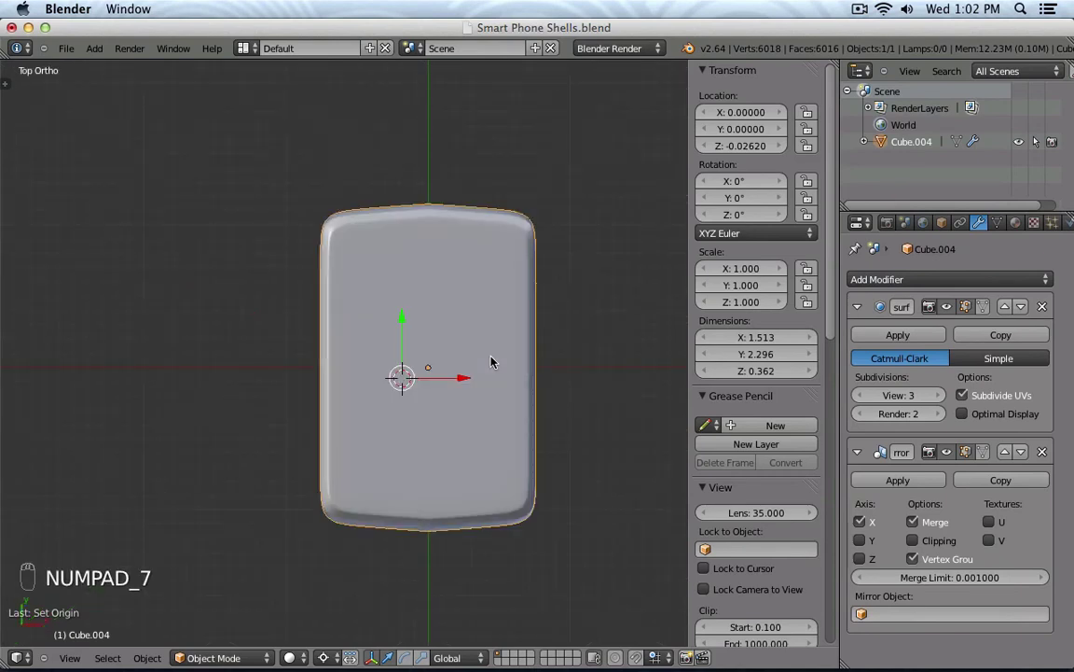
Step: Place the 3D cursor beside the shell, snap it to the selected shell's origin, and hide the transform properties
click(591, 304)
key(shift+s)
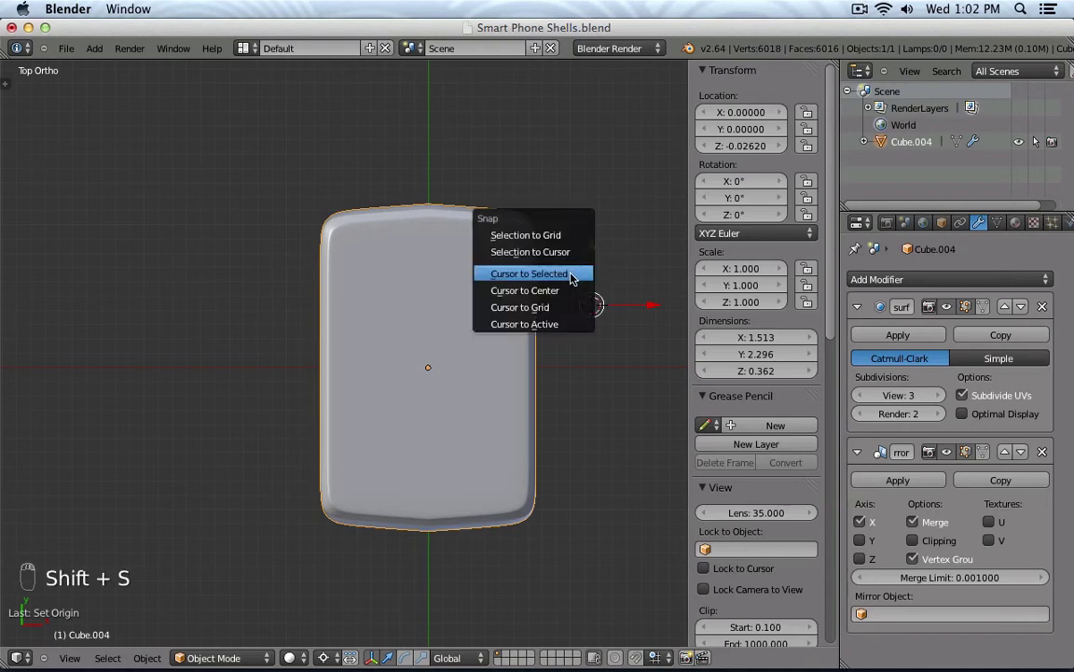
click(574, 276)
shift+middle_drag(575, 266, 576, 305)
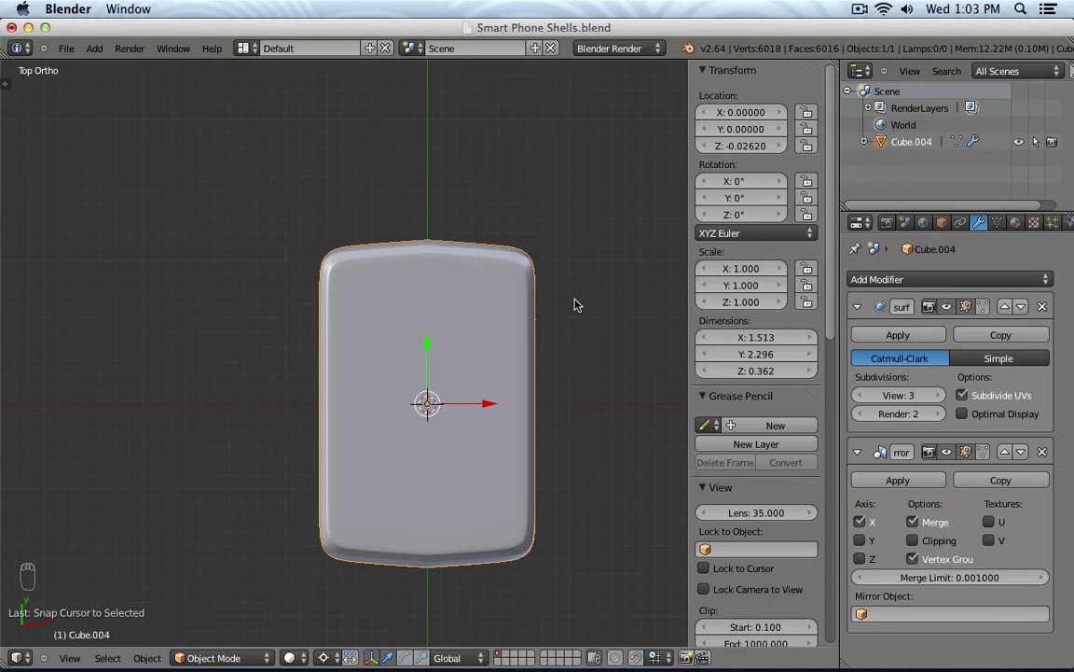
key(n)
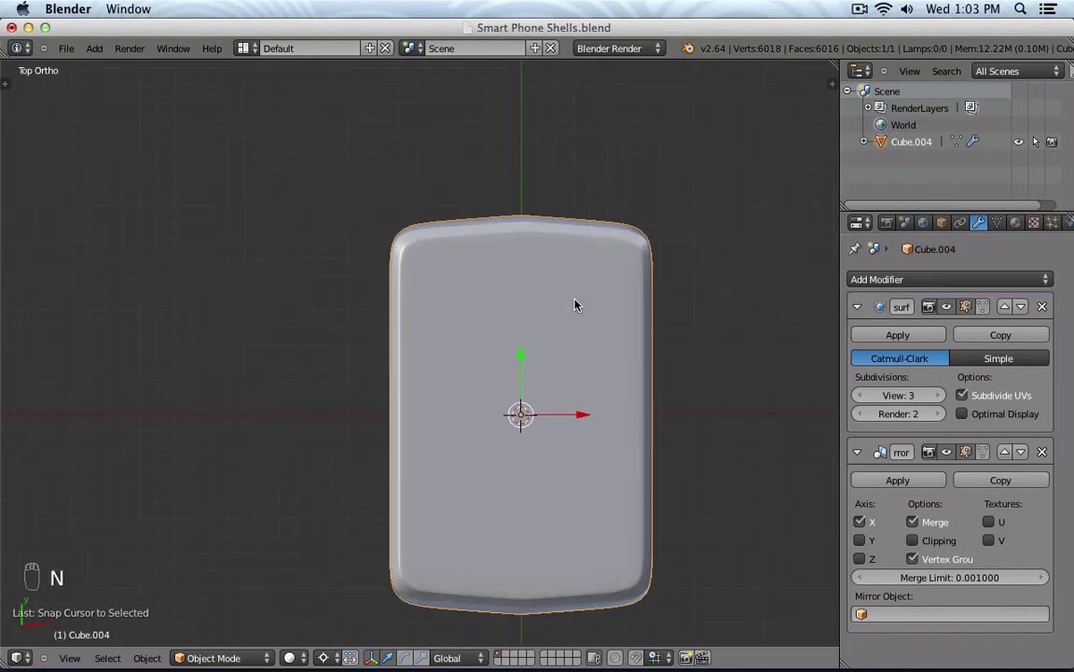
Step: Collapse the settings of both modifiers and turn off viewport display for Mirror and Subdivision Surface
scroll(571, 263, up, 4)
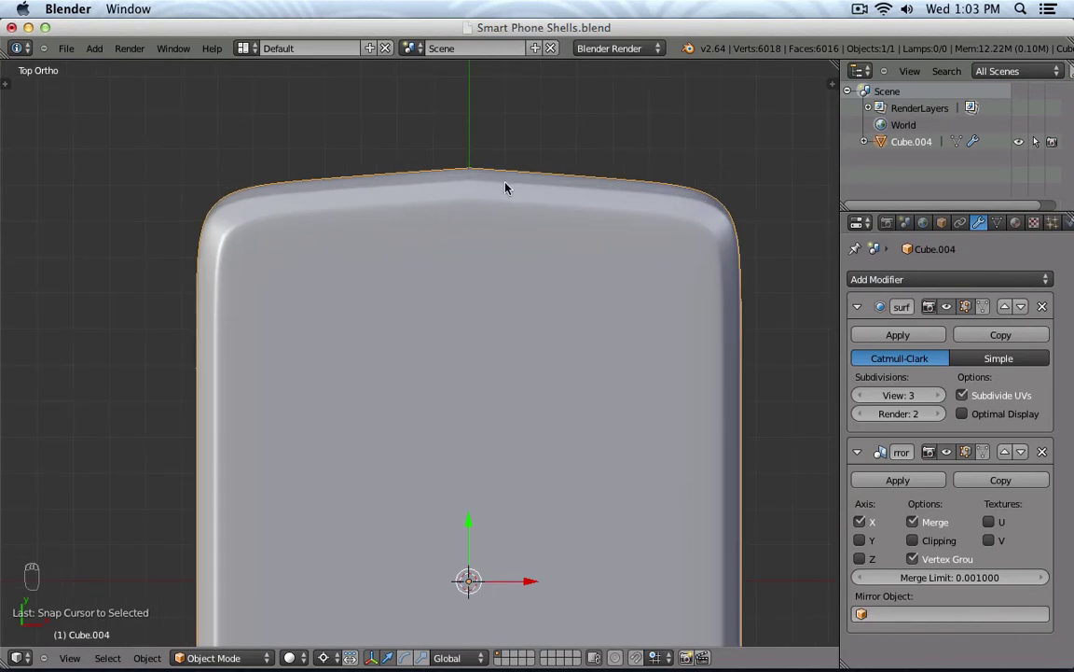
click(858, 306)
click(857, 339)
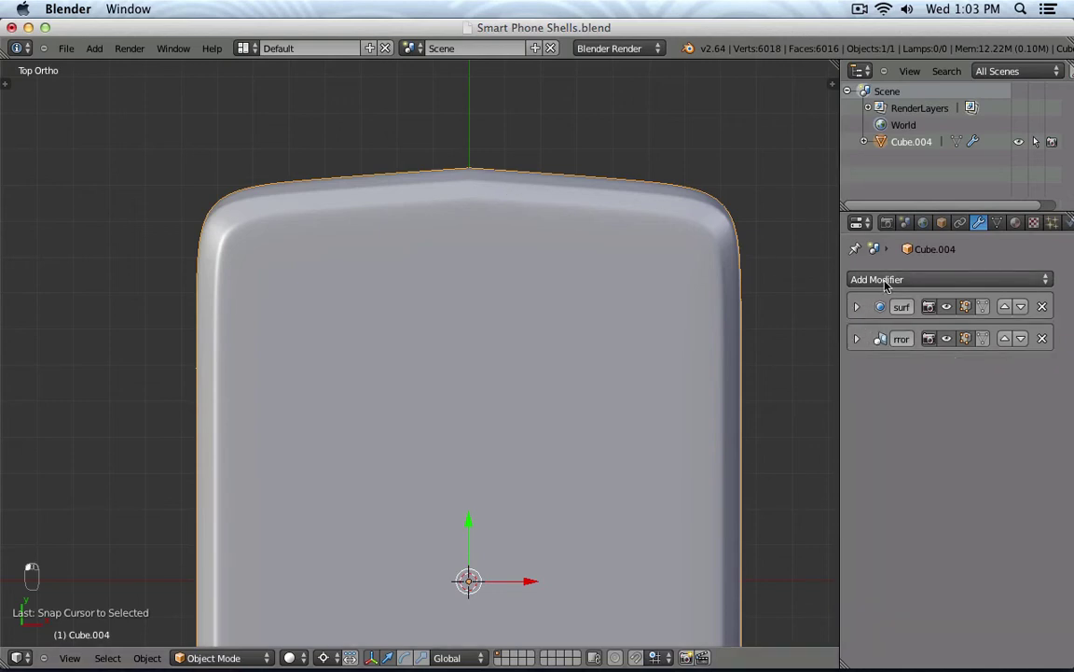
click(946, 339)
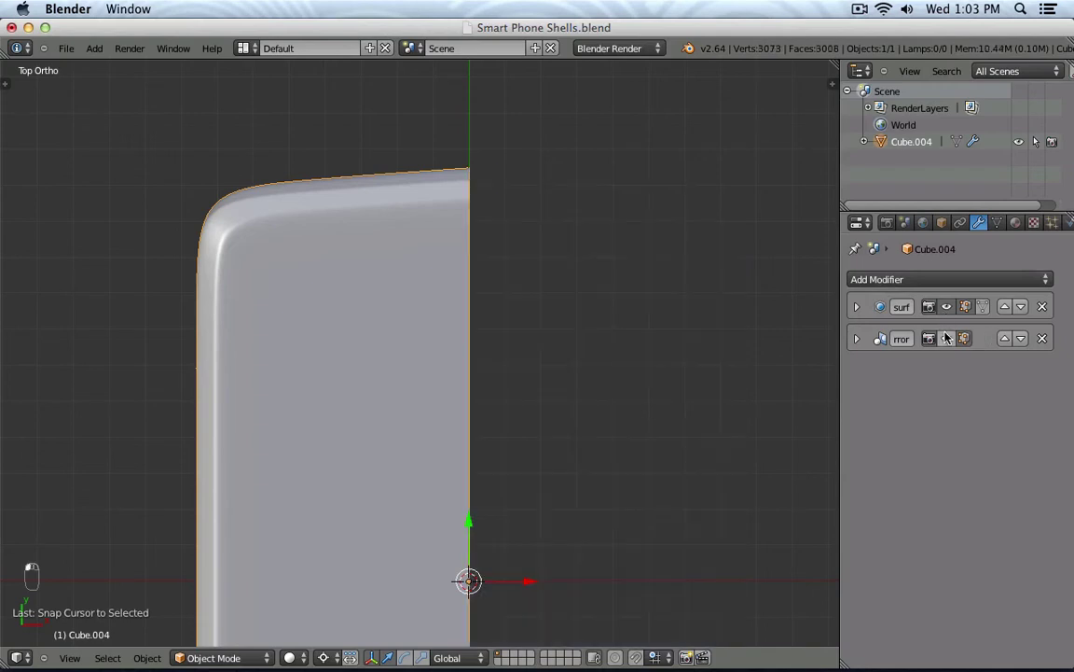
click(947, 306)
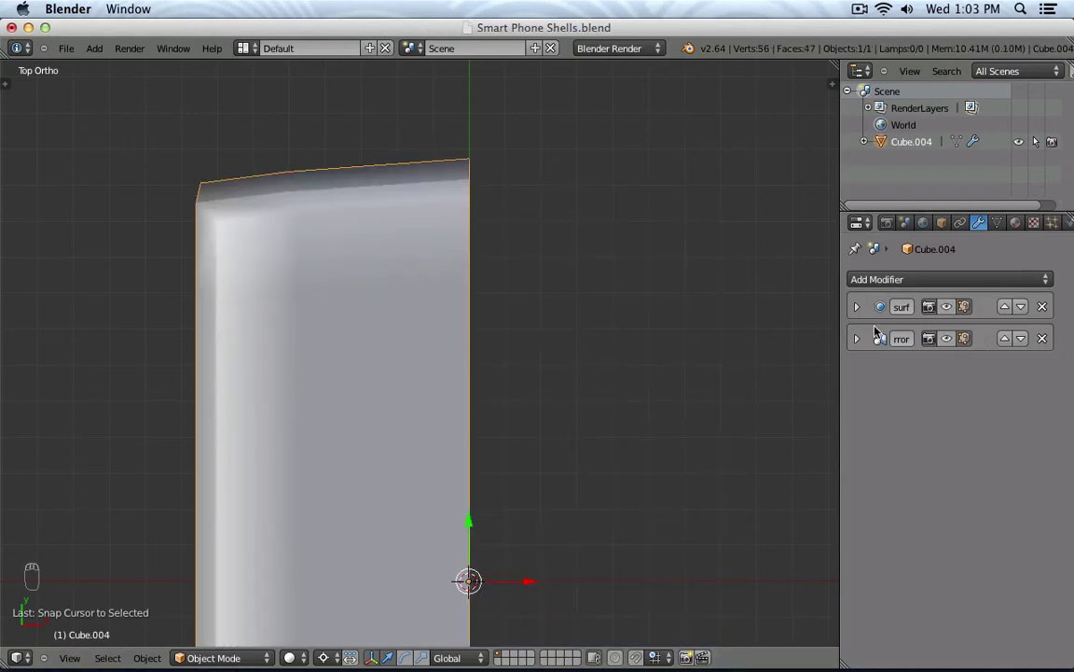
Step: Display Subdivision Surface and Mirror again in that order, and compare the centre seam with Mirror hidden and shown
scroll(580, 346, down, 3)
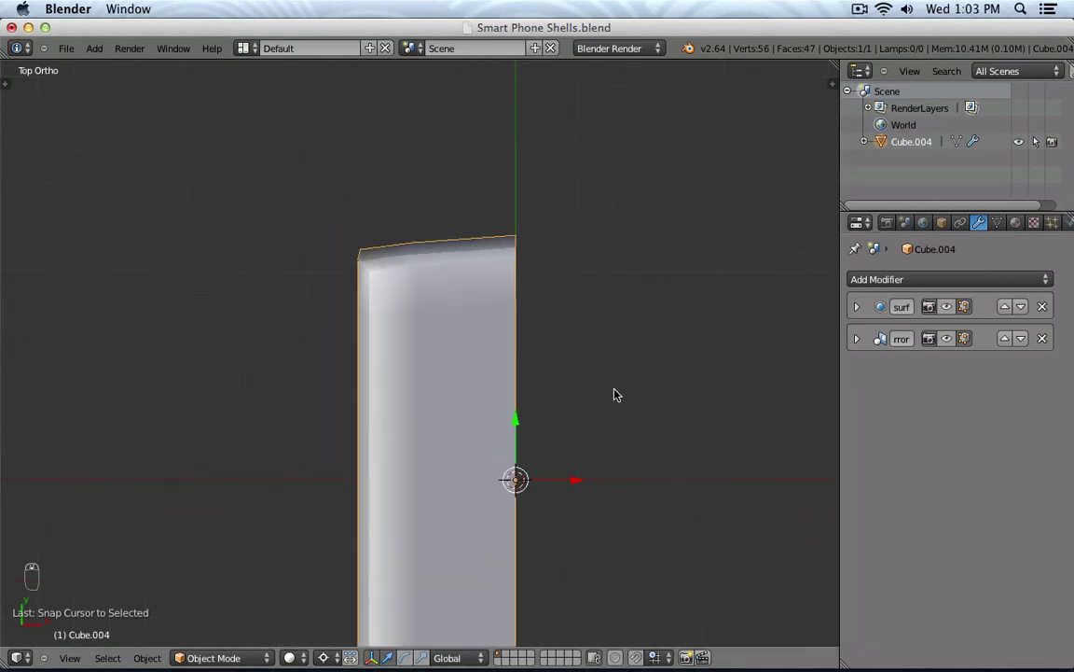
shift+middle_drag(617, 408, 596, 273)
click(943, 310)
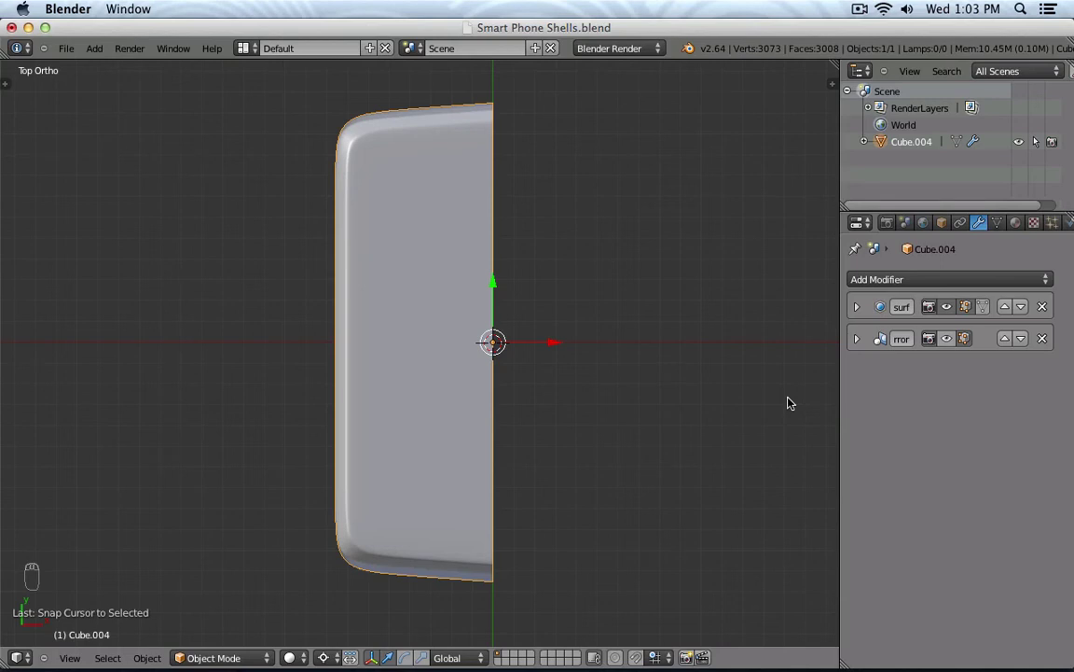
click(949, 341)
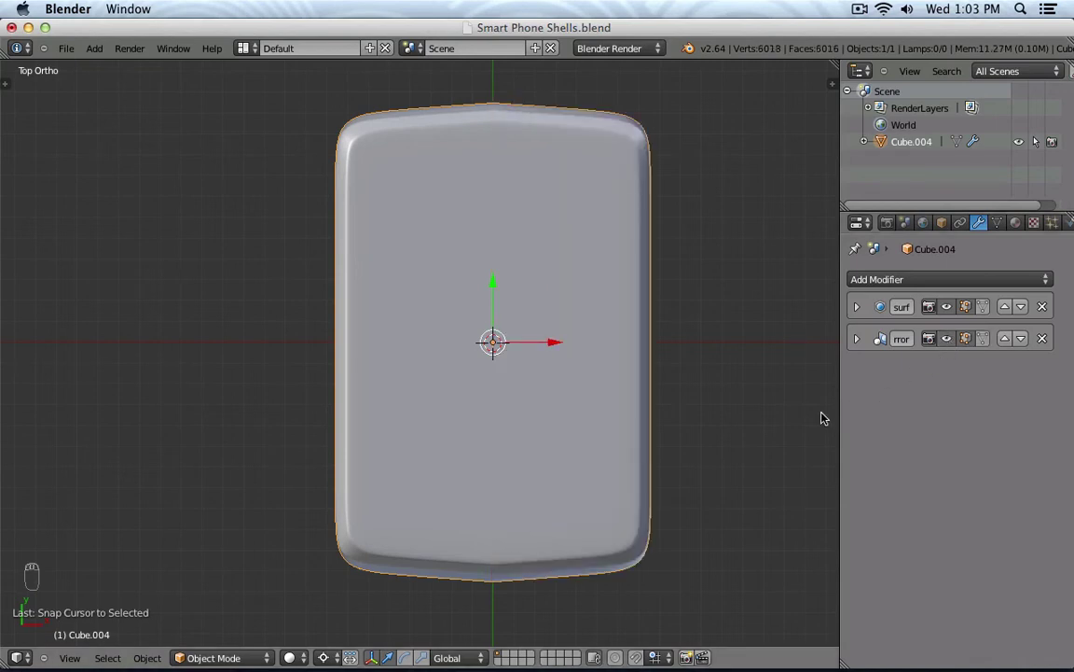
click(947, 338)
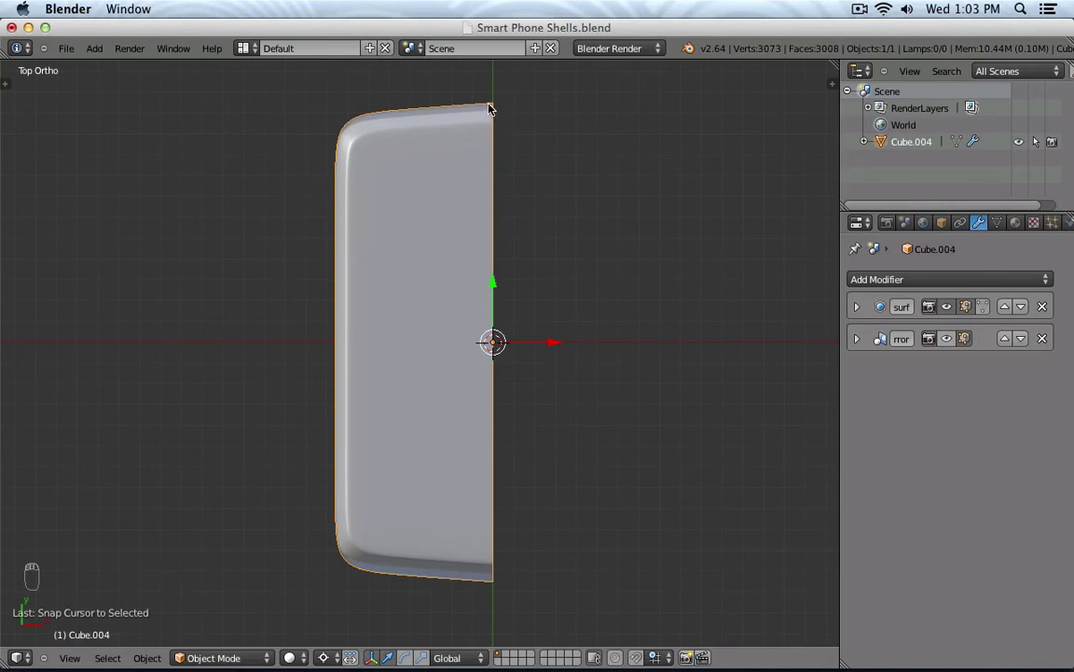
click(947, 338)
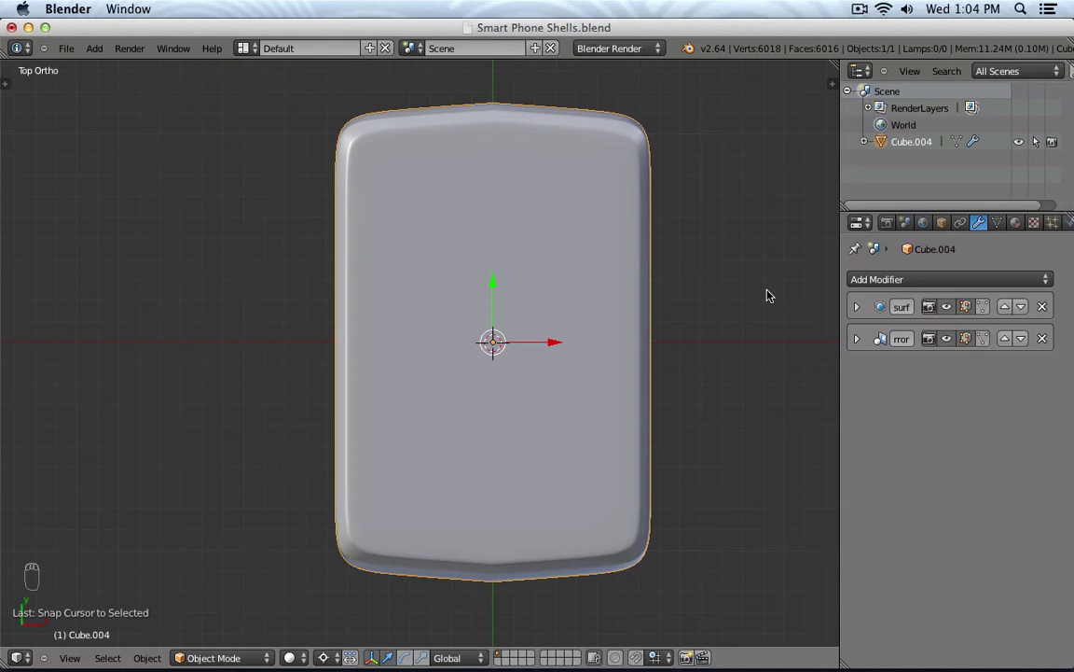
Step: Compare the shell without subdivision, with Mirror hidden and shown, and display Subdivision Surface again
click(947, 308)
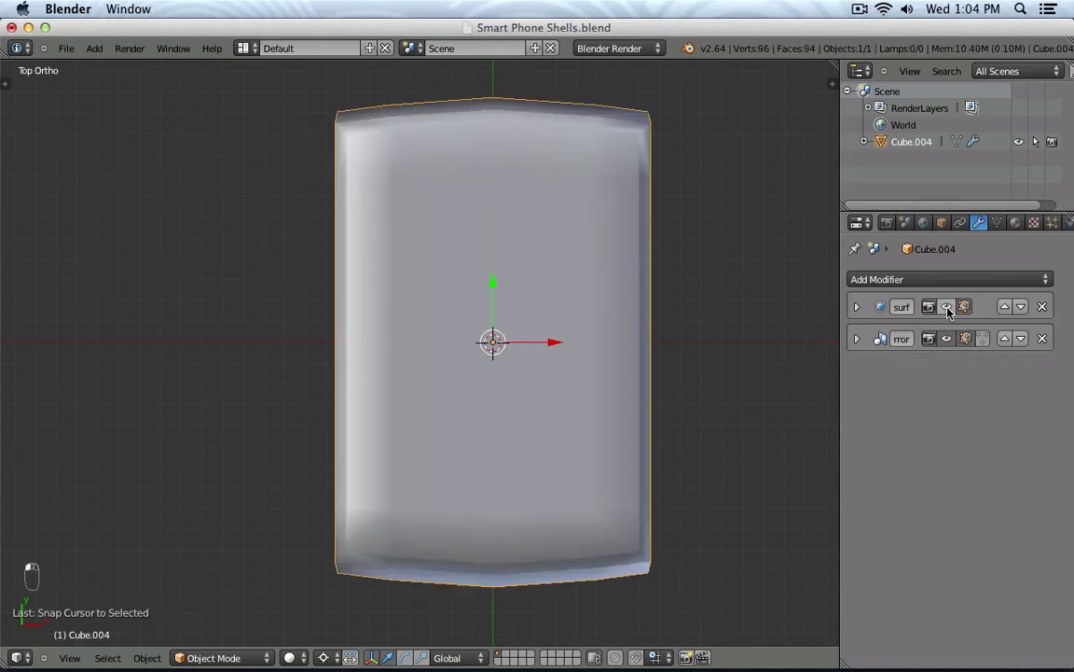
click(947, 340)
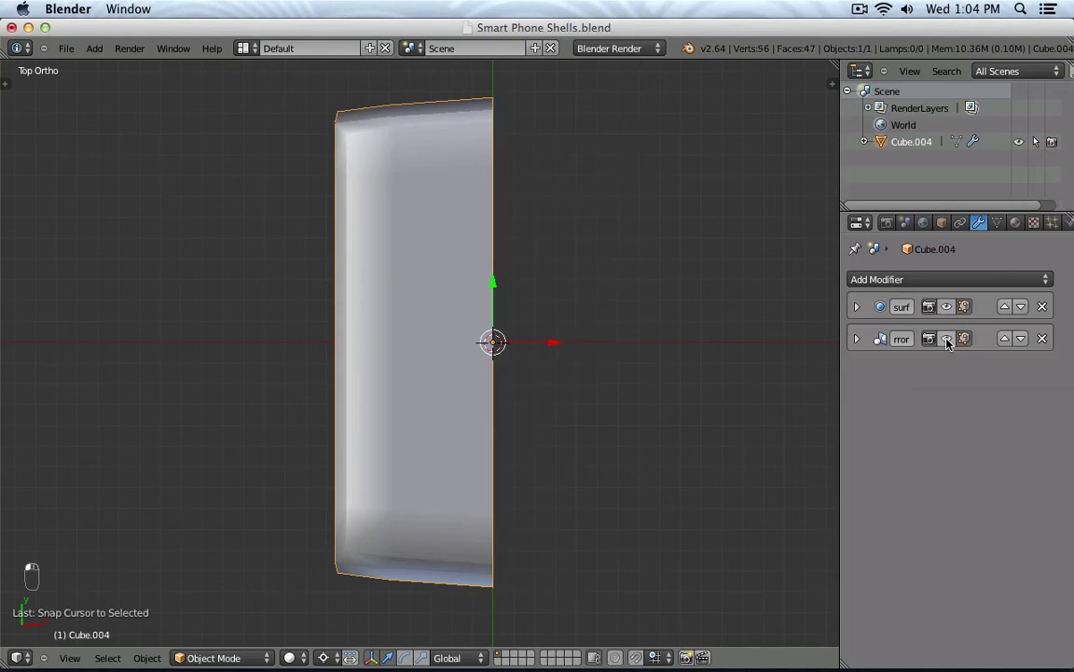
click(947, 340)
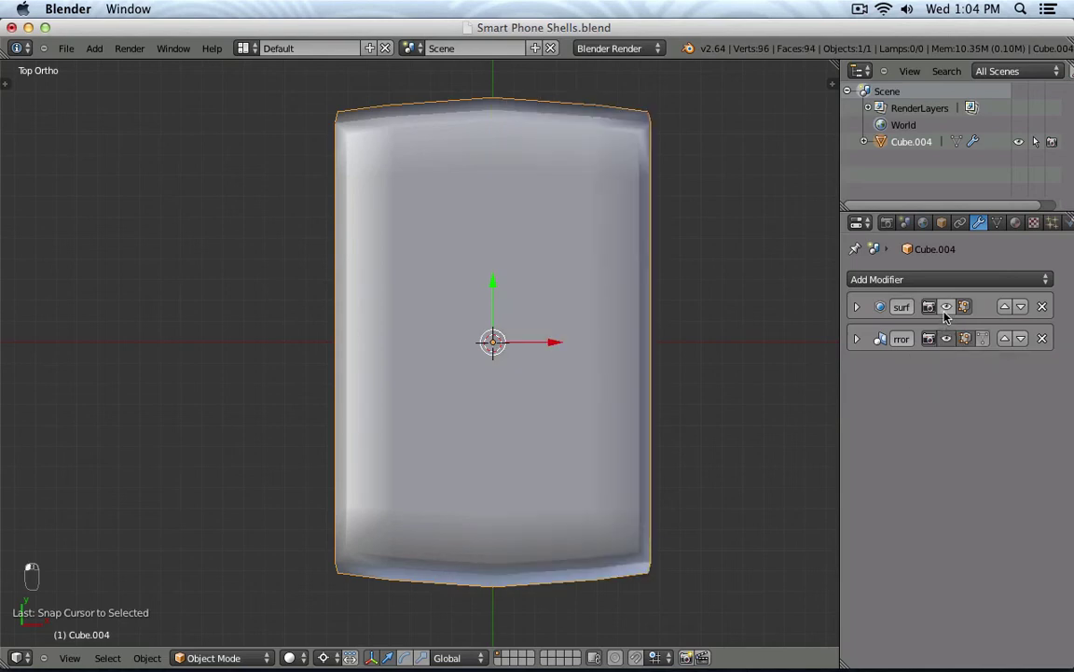
click(946, 307)
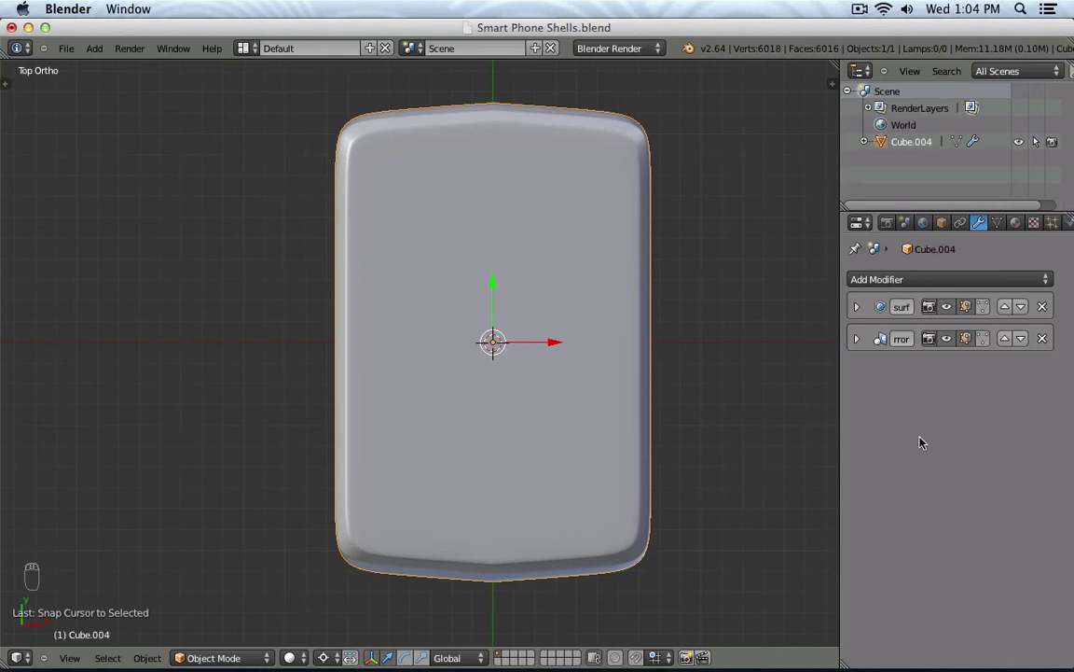
Step: Move Subdivision Surface below Mirror in the modifier stack, hide both, and redisplay Mirror first and Subdivision Surface second
click(1021, 306)
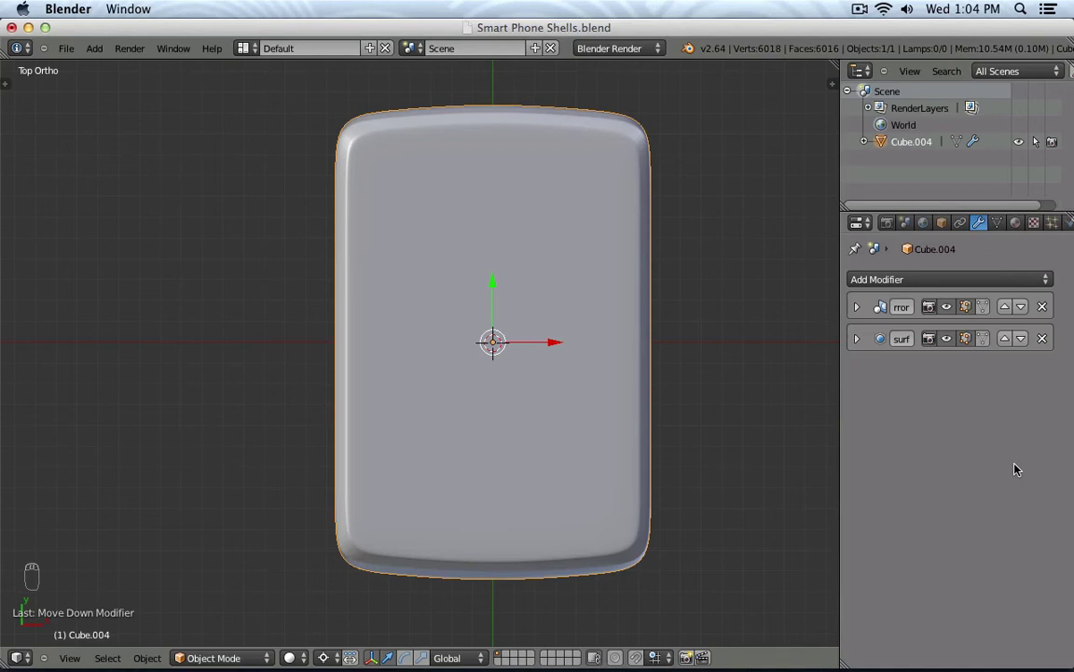
click(946, 339)
click(946, 307)
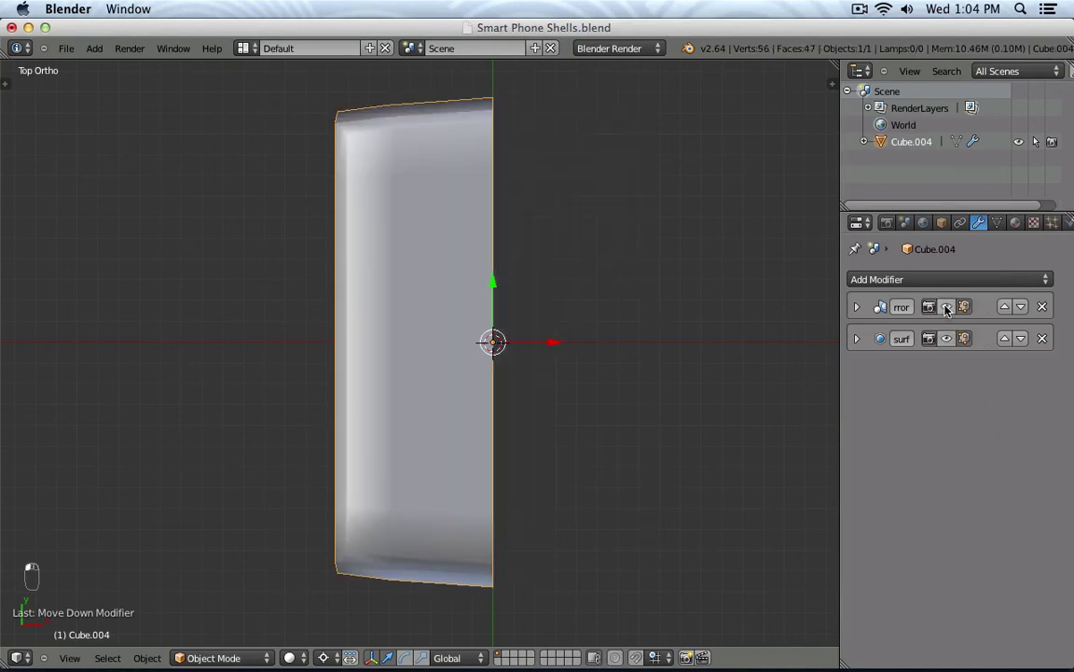
click(947, 307)
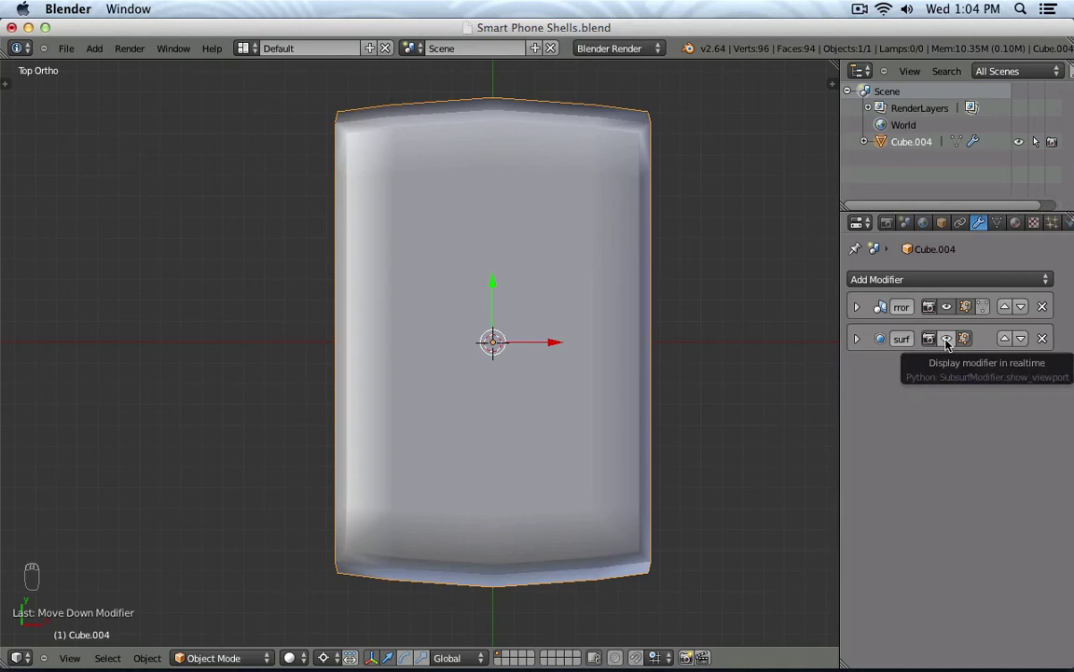
click(947, 340)
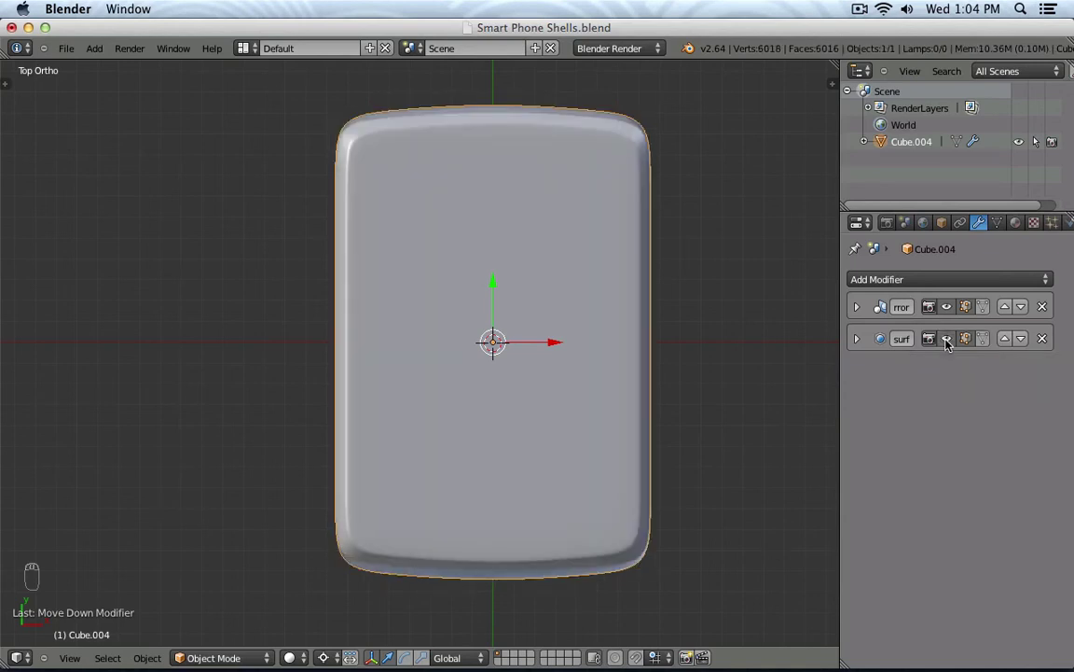
shift+middle_drag(722, 411, 686, 415)
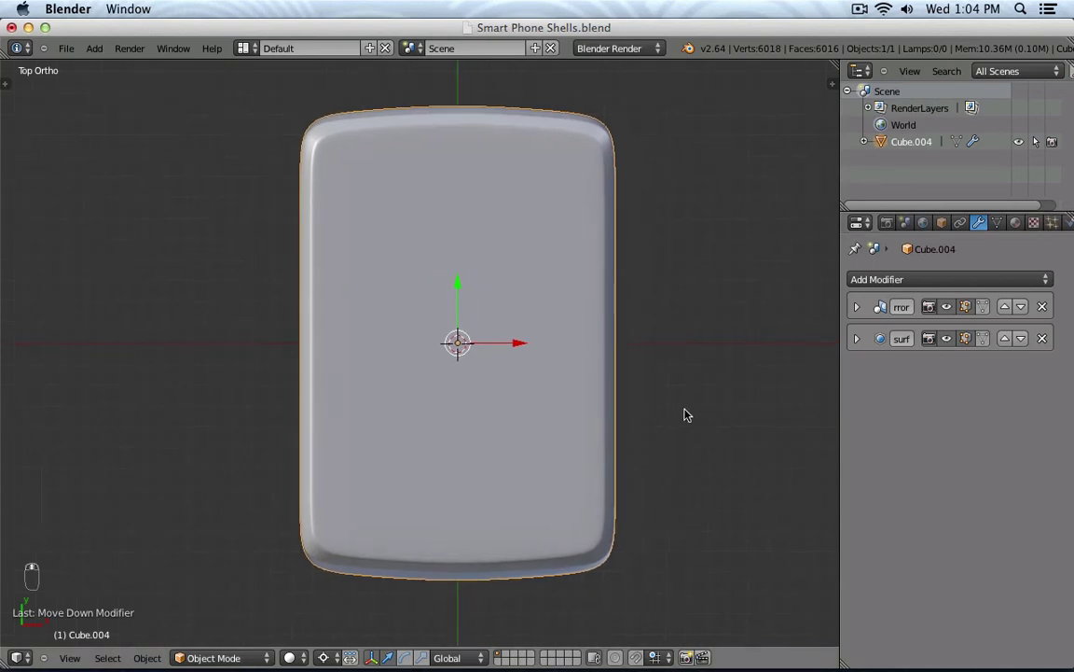
Step: Open the smartphone shell's mesh for editing and expand the Mirror modifier's settings to view its axis options
key(Tab)
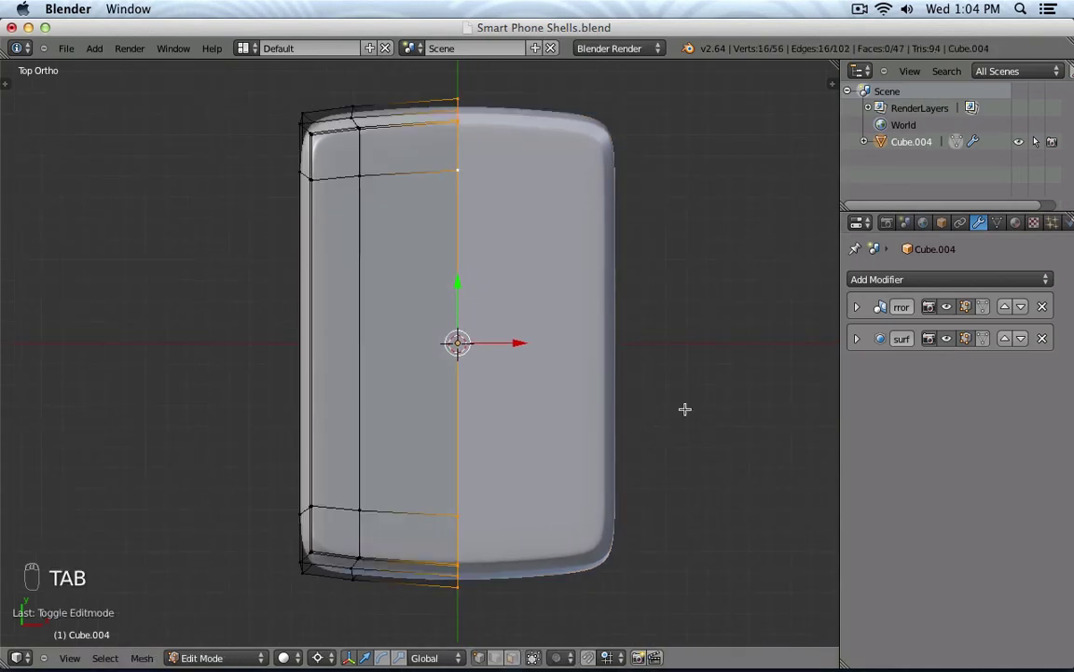
click(856, 306)
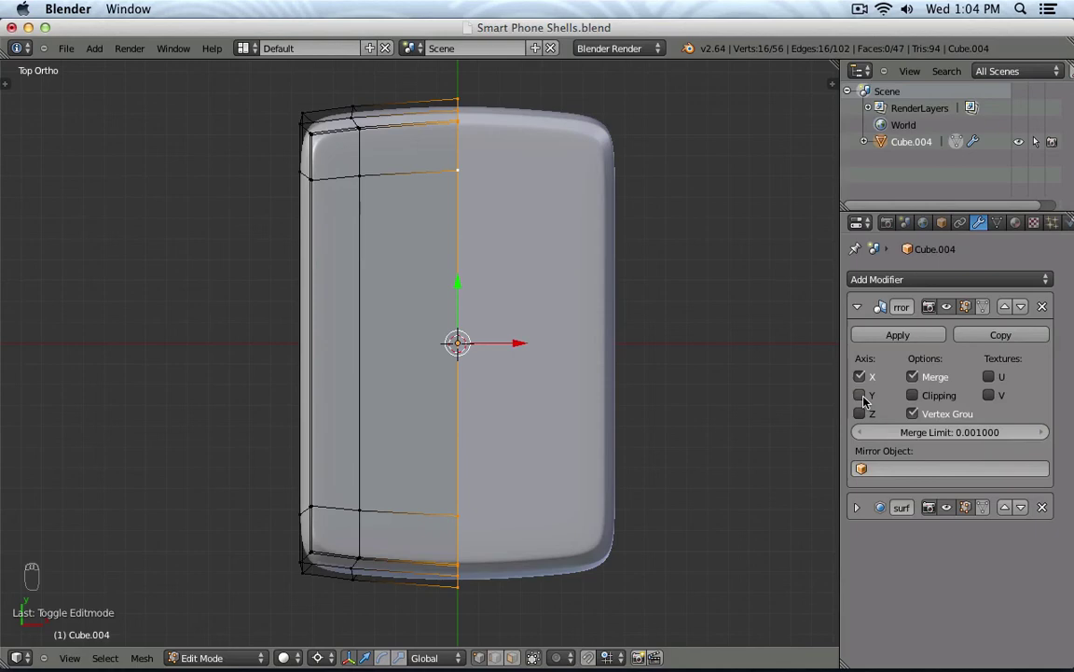
middle_drag(512, 487, 683, 300)
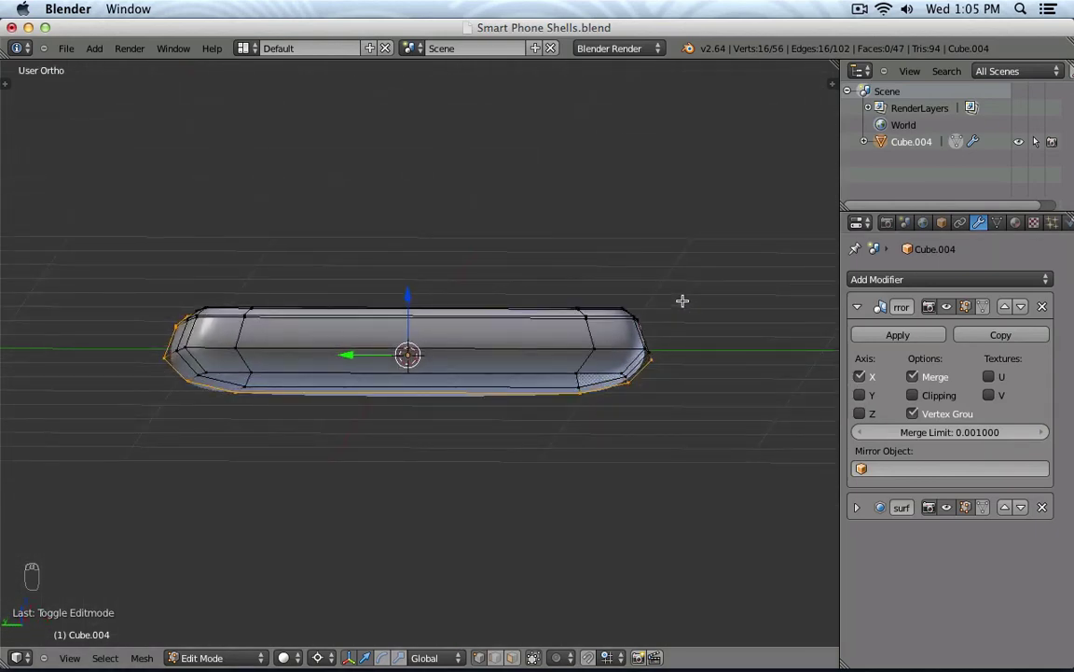
Step: Select the lower vertices at the half mesh's +Y end from the side view, then return to the solid top view
key(KP_1)
key(KP_3)
key(z)
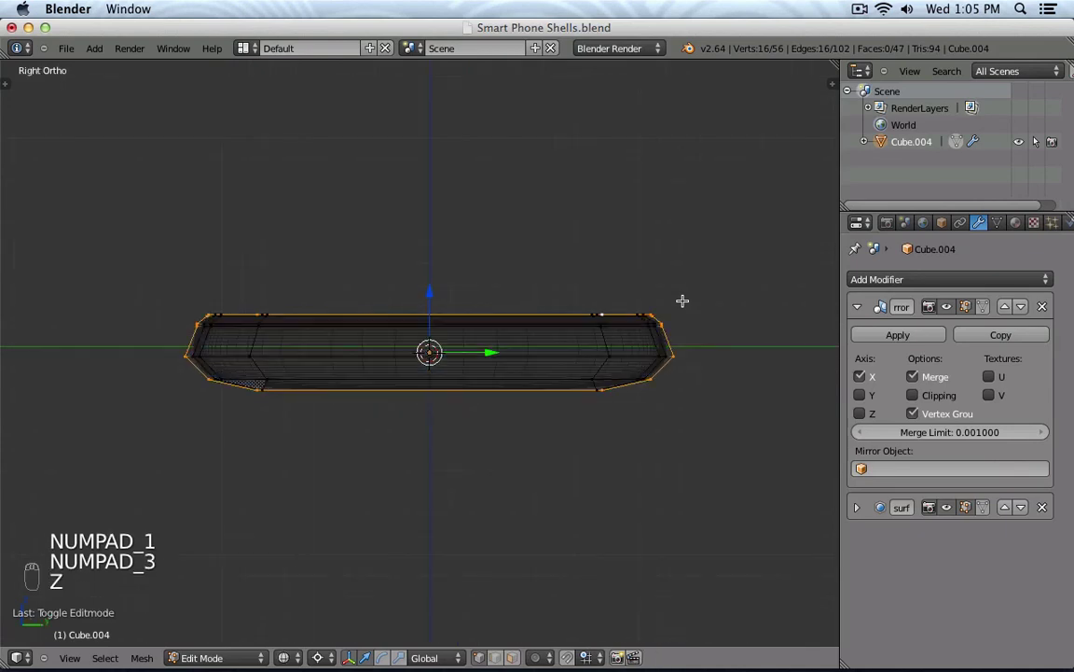
key(a)
key(b)
drag(568, 348, 731, 450)
key(KP_7)
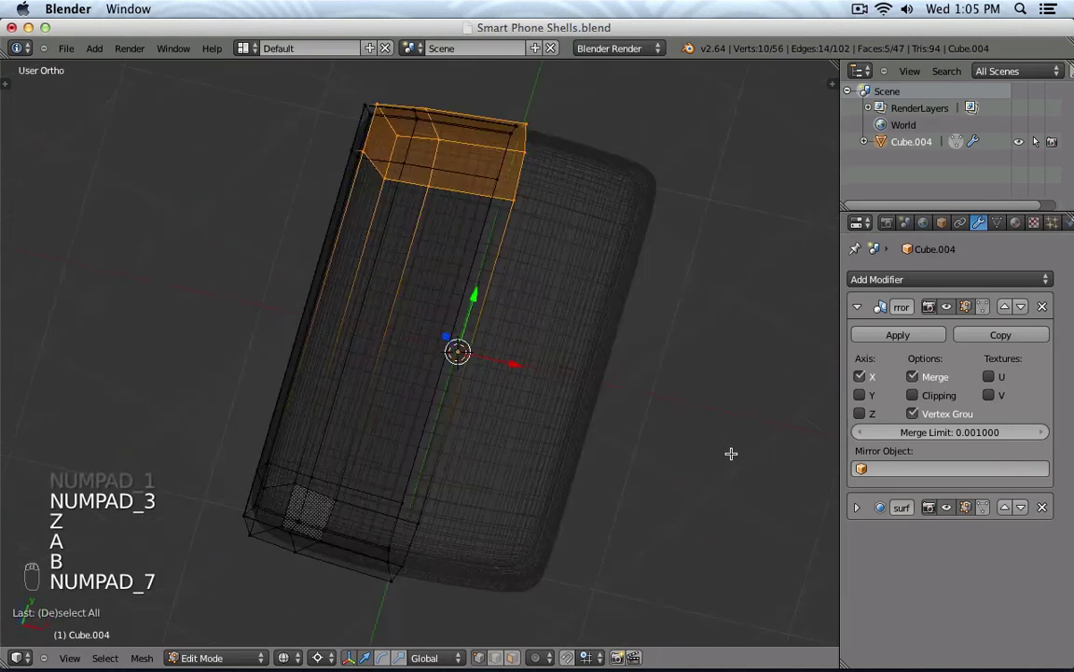
key(z)
scroll(633, 403, down, 4)
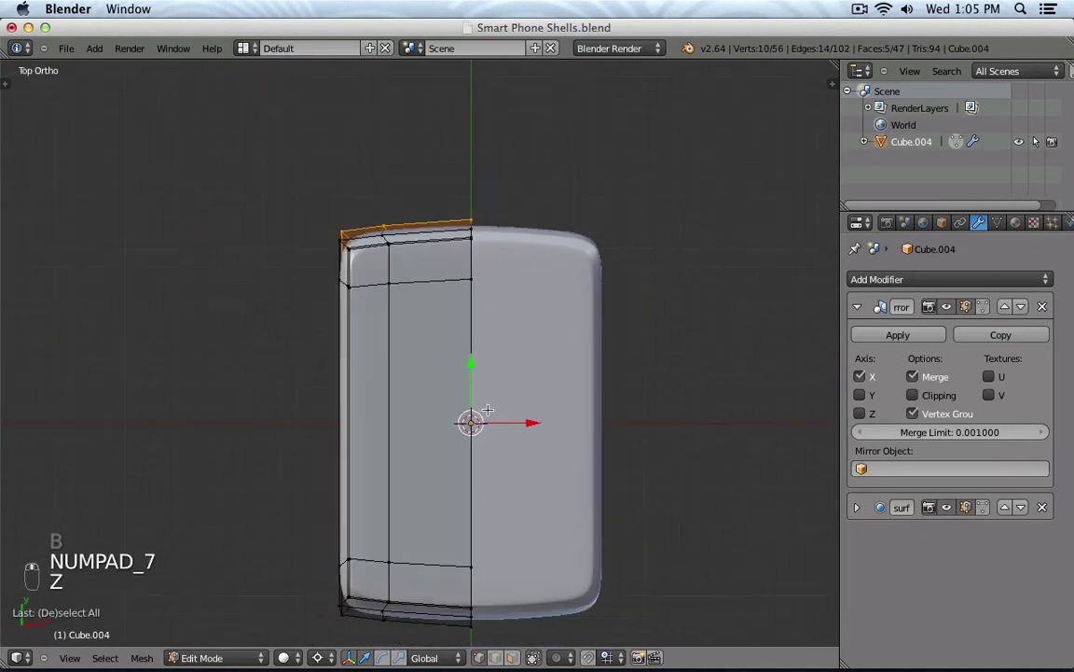
Step: Move the selected end vertices outward along Y, view the shell in Object Mode, and undo the move
key(g)
key(y)
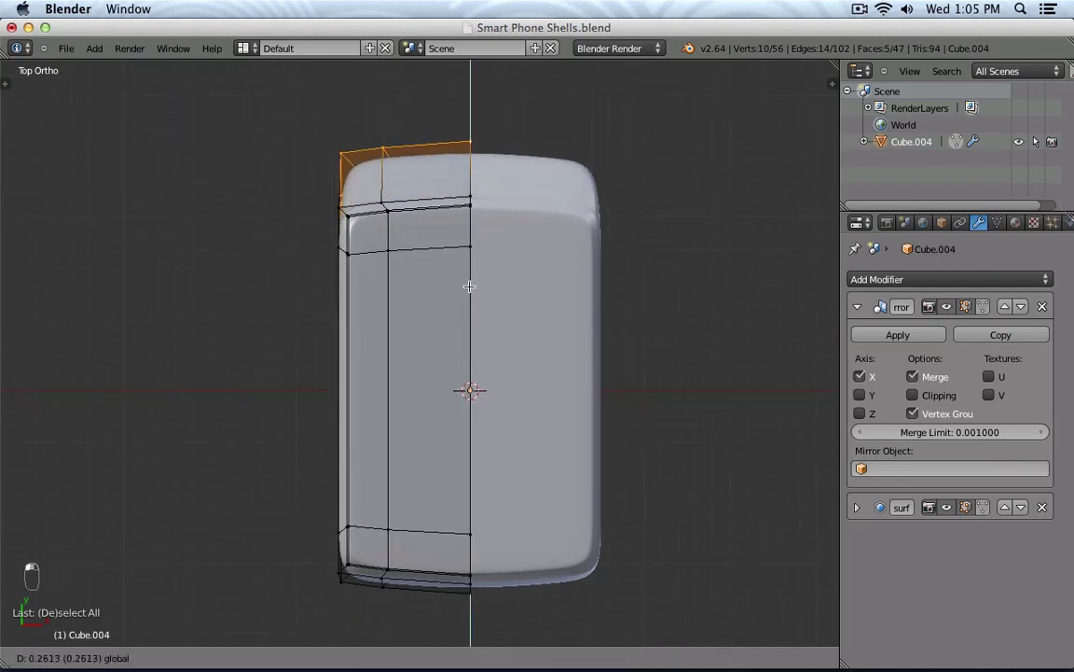
click(469, 295)
key(Tab)
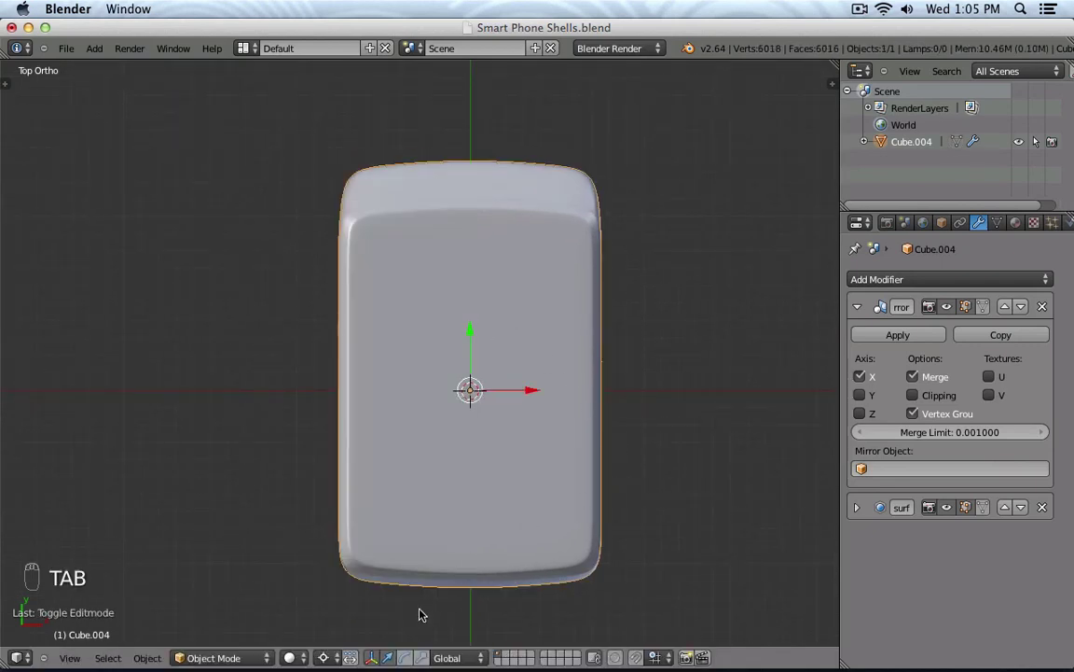
key(super+z)
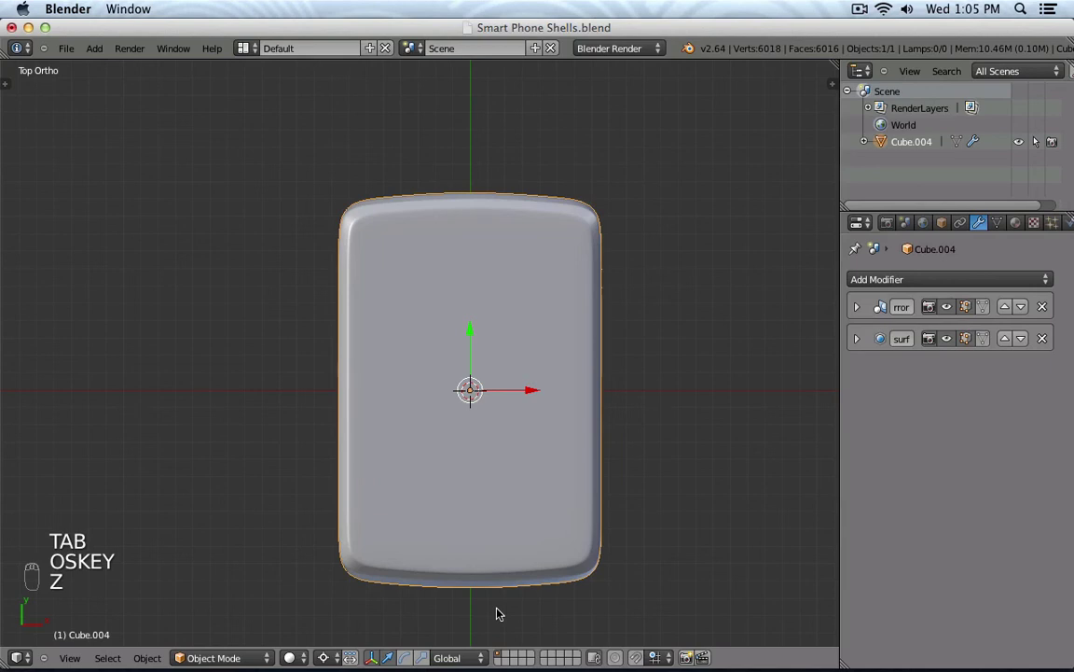
Step: Try deleting all vertices at the half mesh's -Y end without an edge loop across its middle
key(Tab)
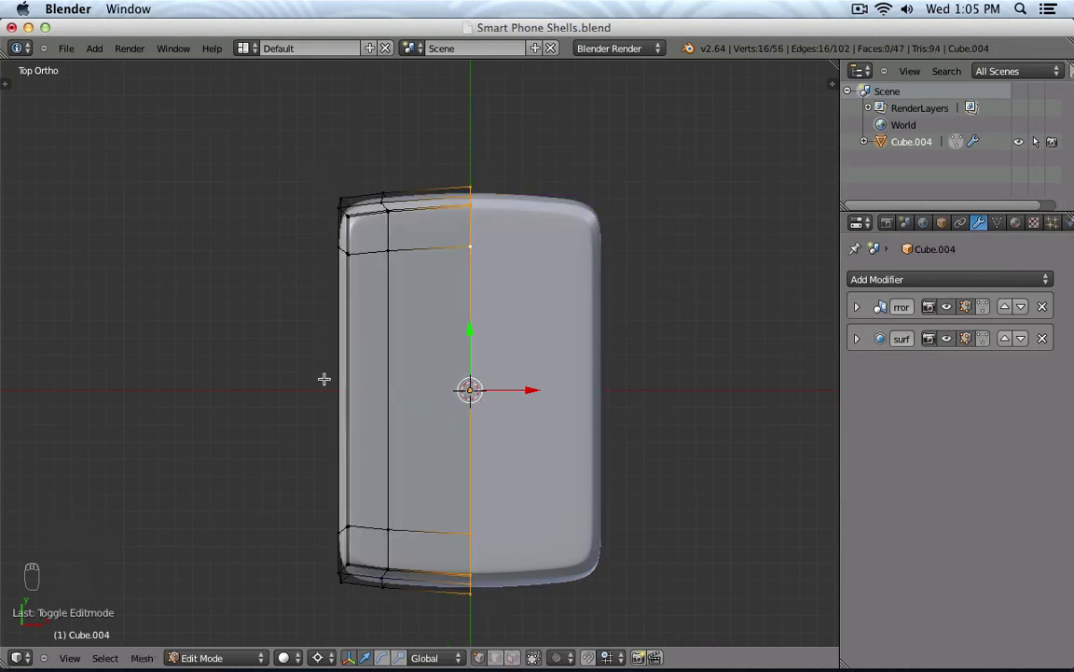
key(z)
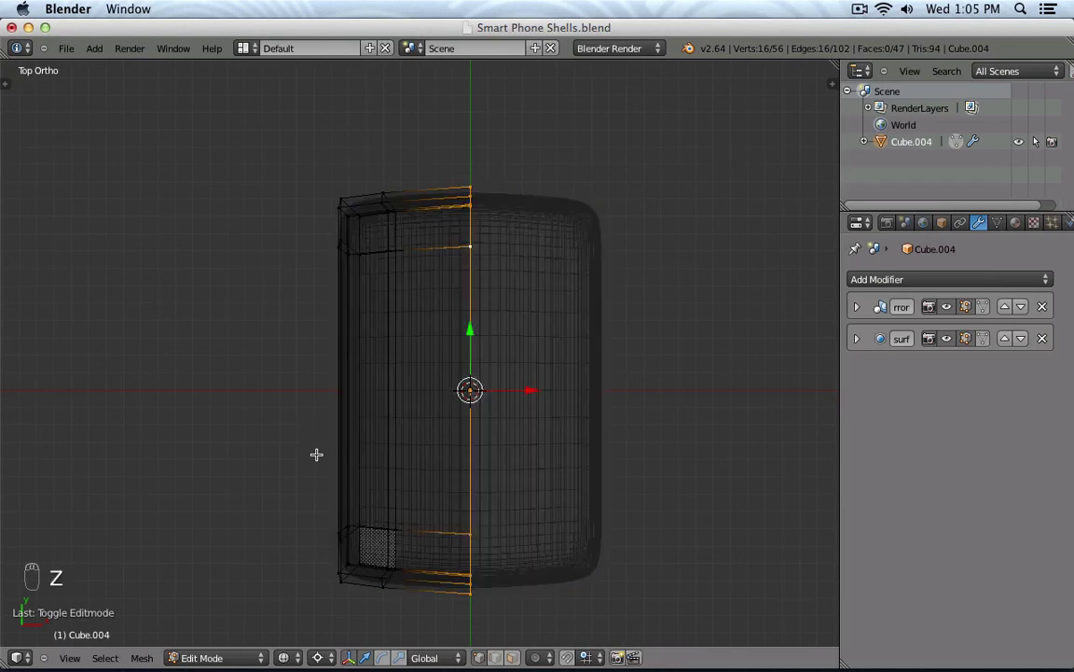
key(a)
key(b)
drag(290, 486, 470, 598)
key(x)
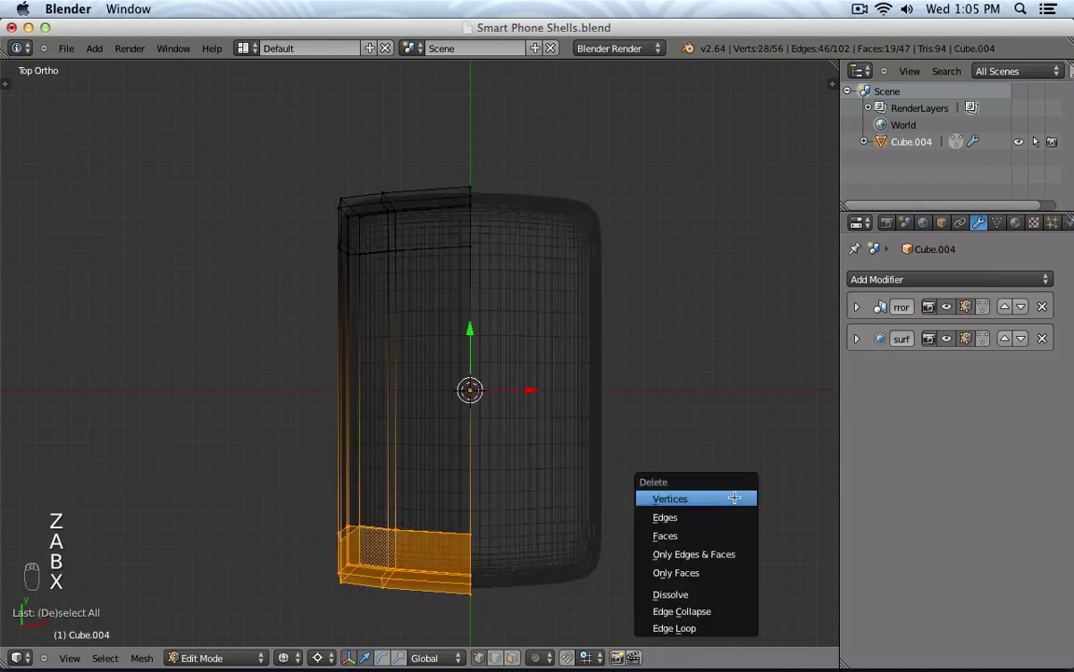
click(686, 496)
key(z)
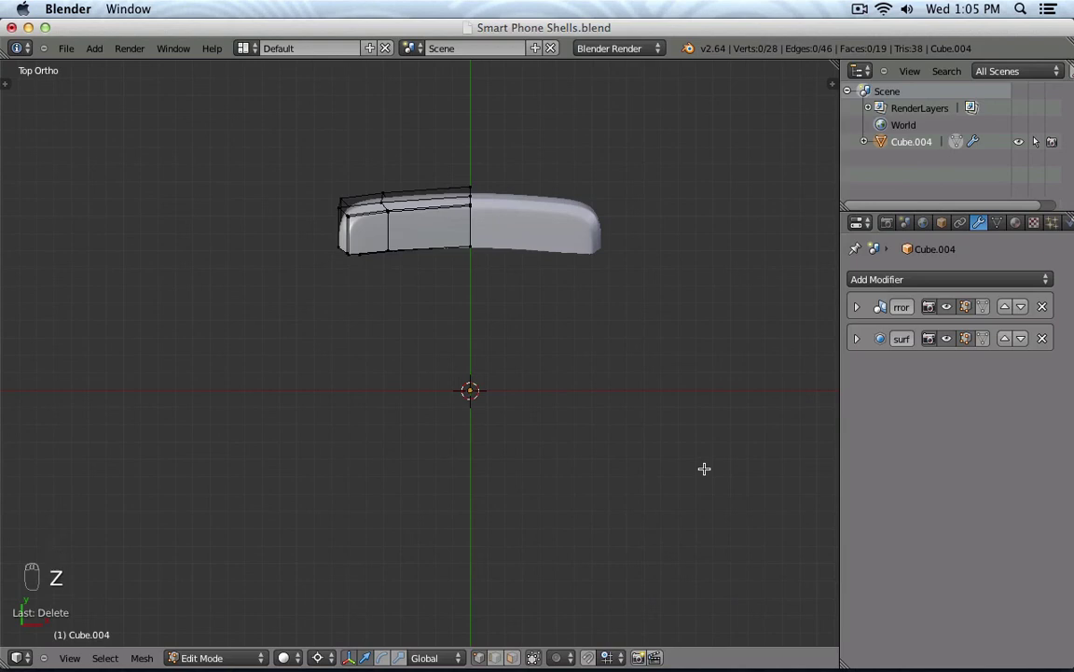
Step: Undo the vertex deletion and deselect the whole mesh in solid shading
key(super+z)
key(z)
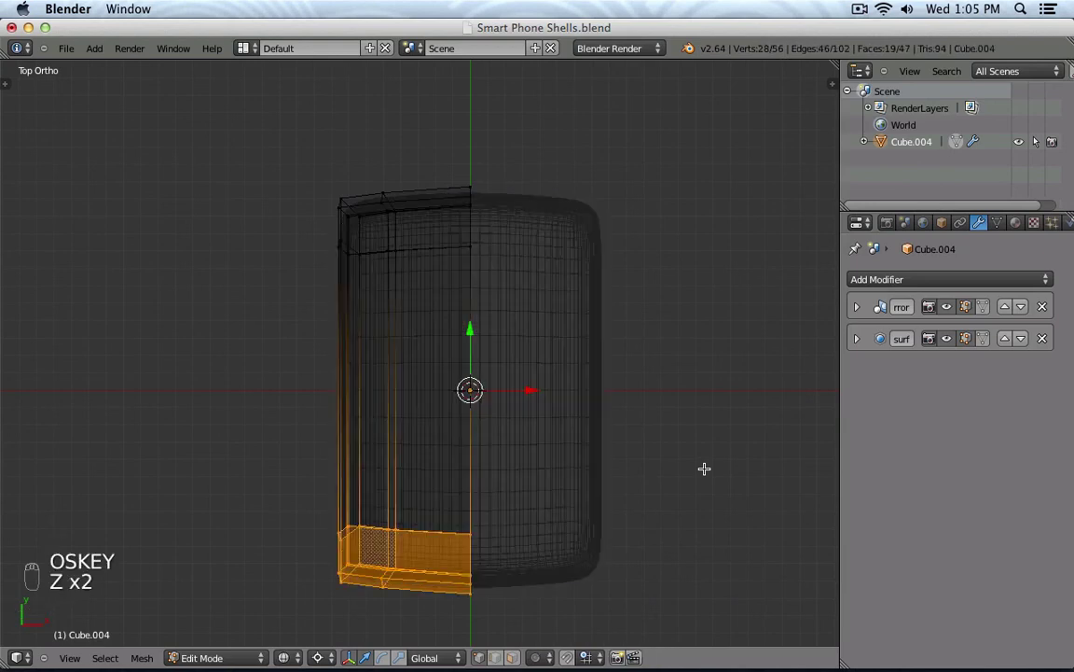
key(z)
key(a)
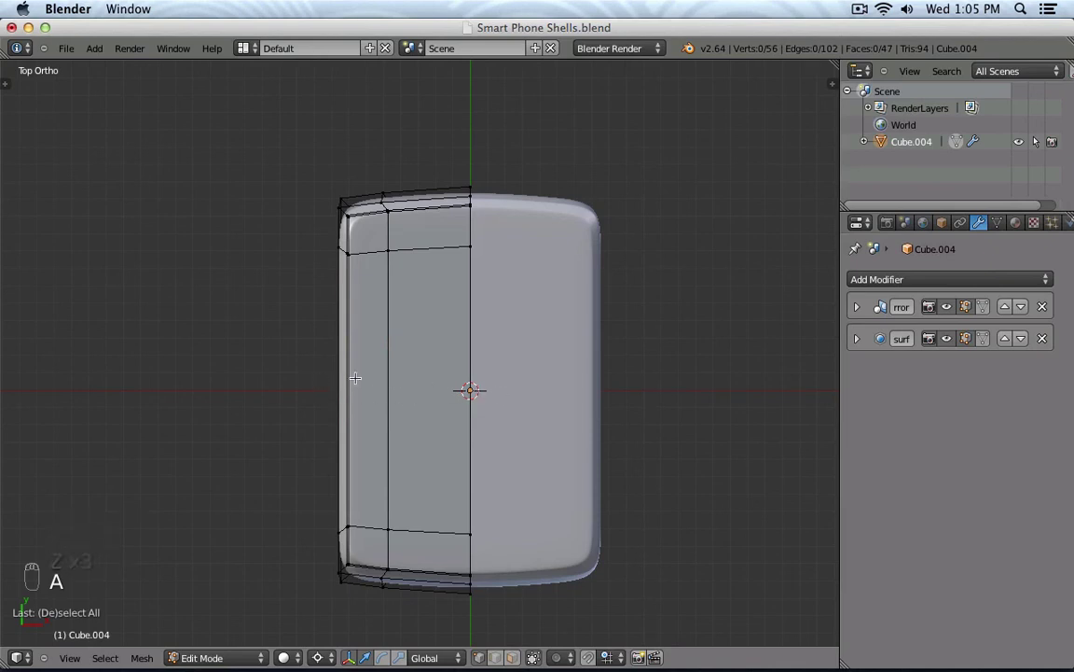
Step: Try a single loop cut across the half mesh's middle with an edge slide of 0, and undo it
key(t)
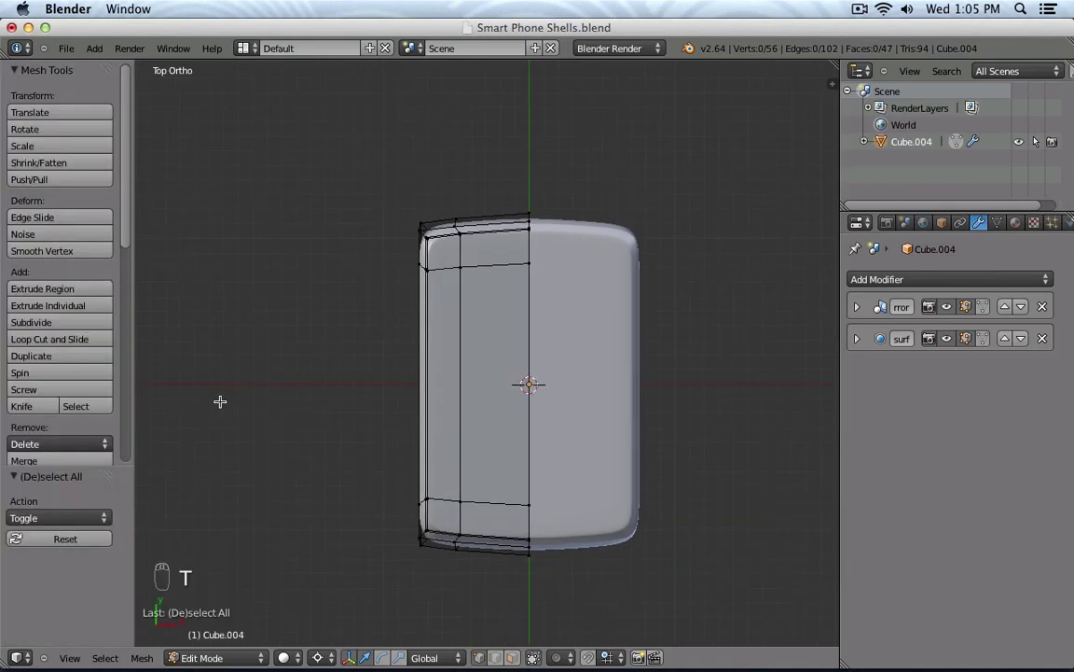
click(39, 341)
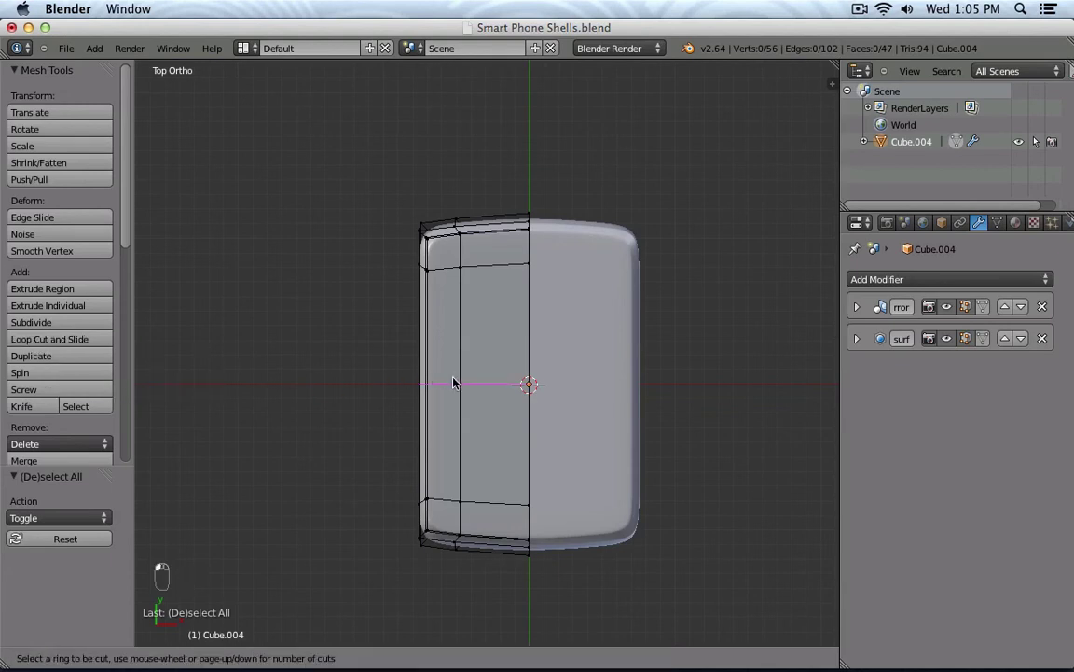
scroll(453, 382, up, 1)
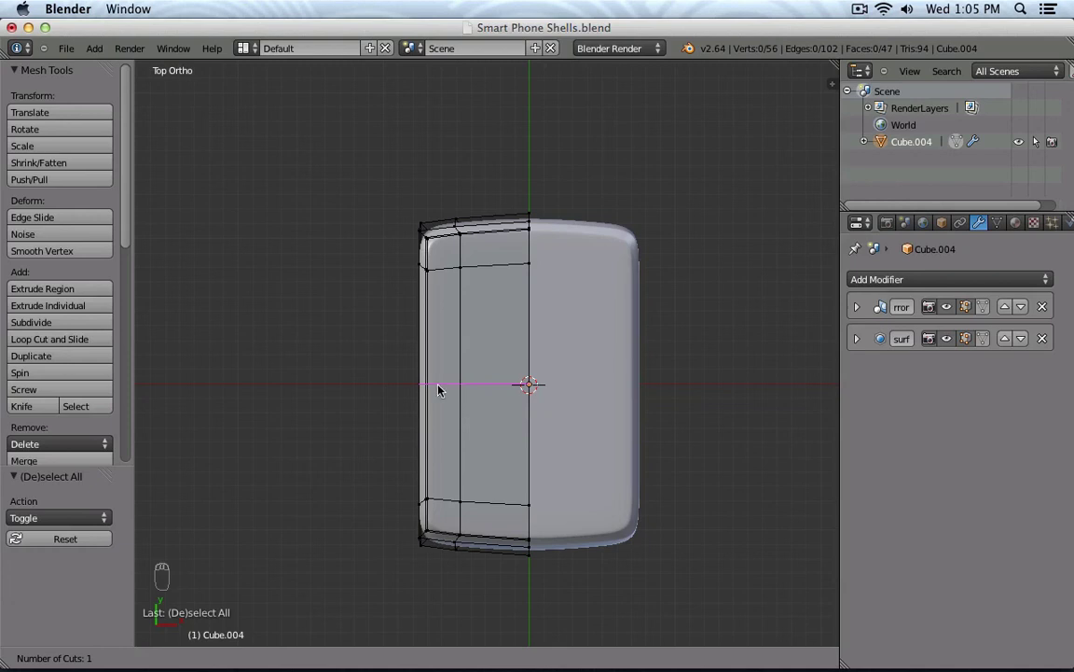
click(439, 390)
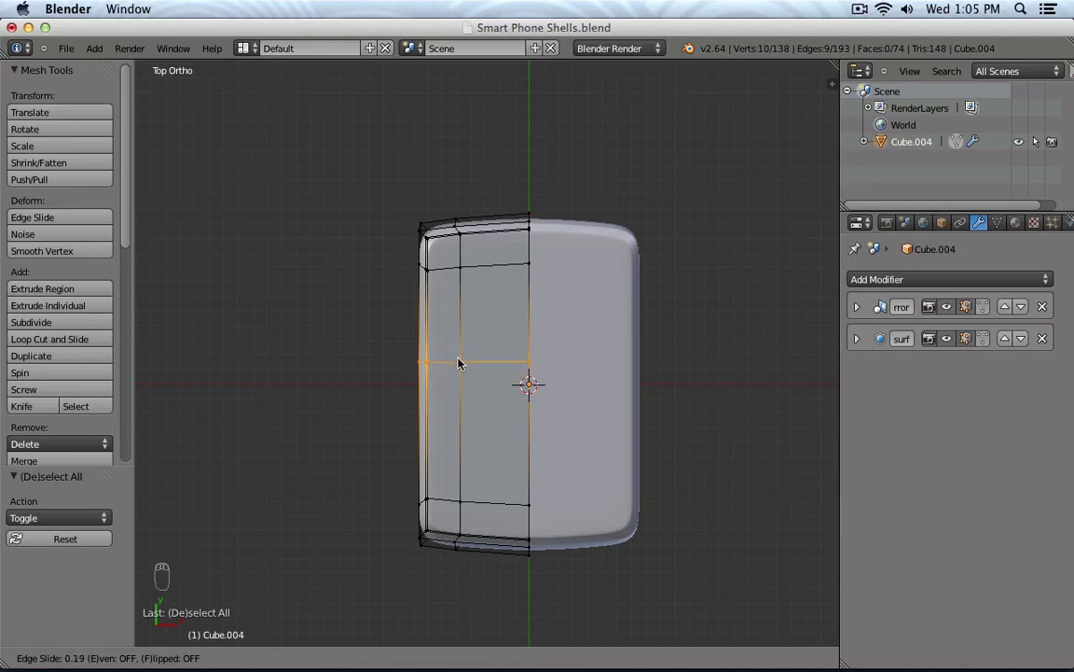
text(0)
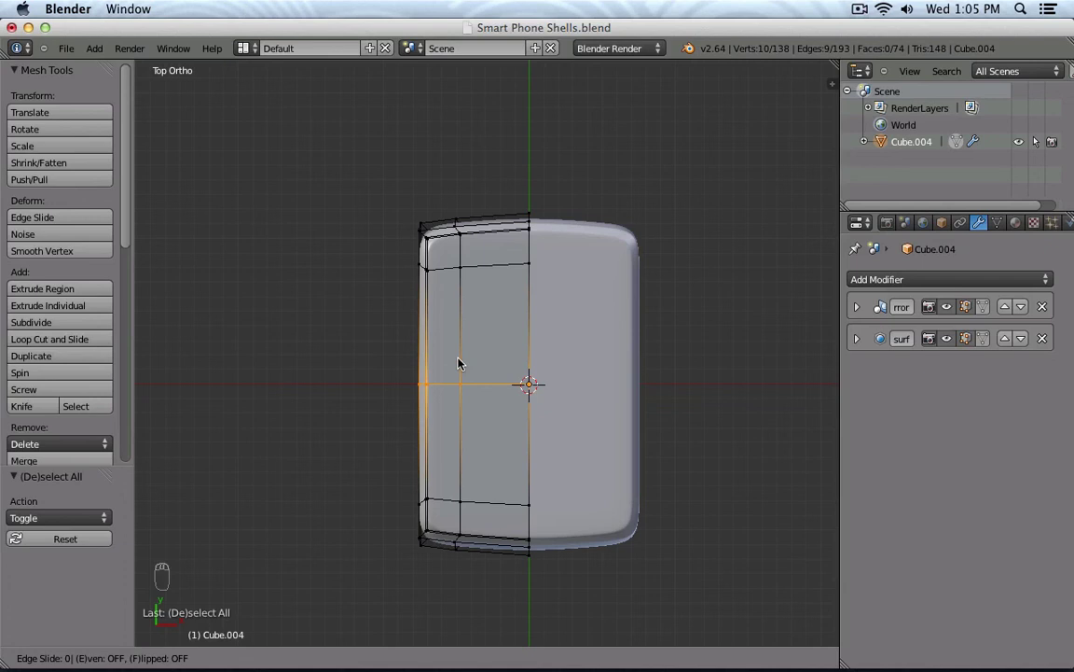
click(458, 363)
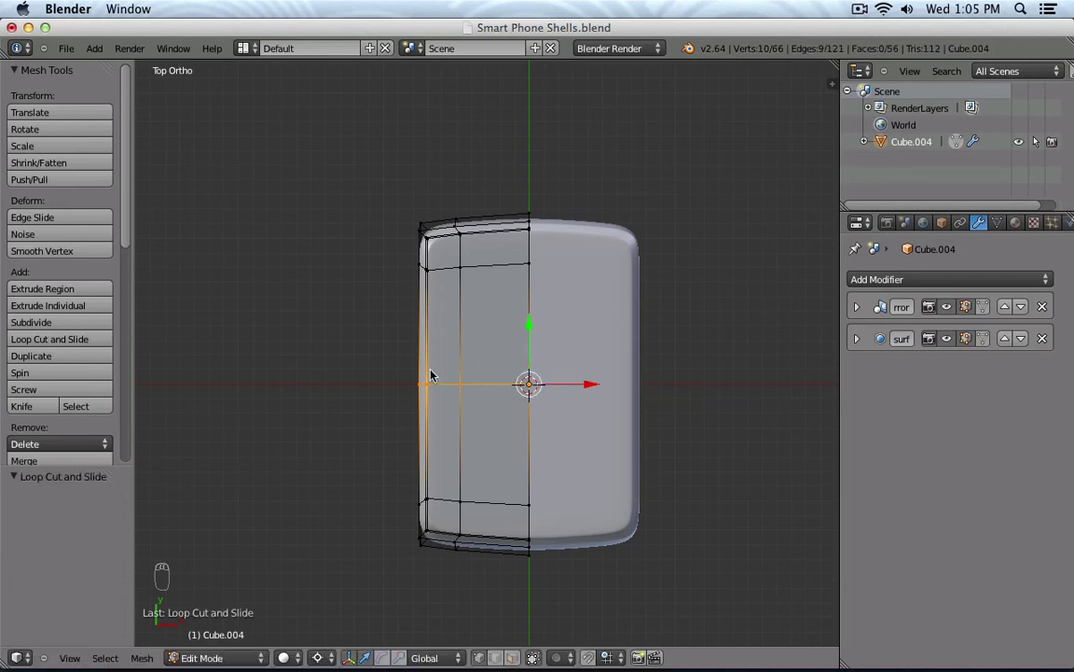
key(super+z)
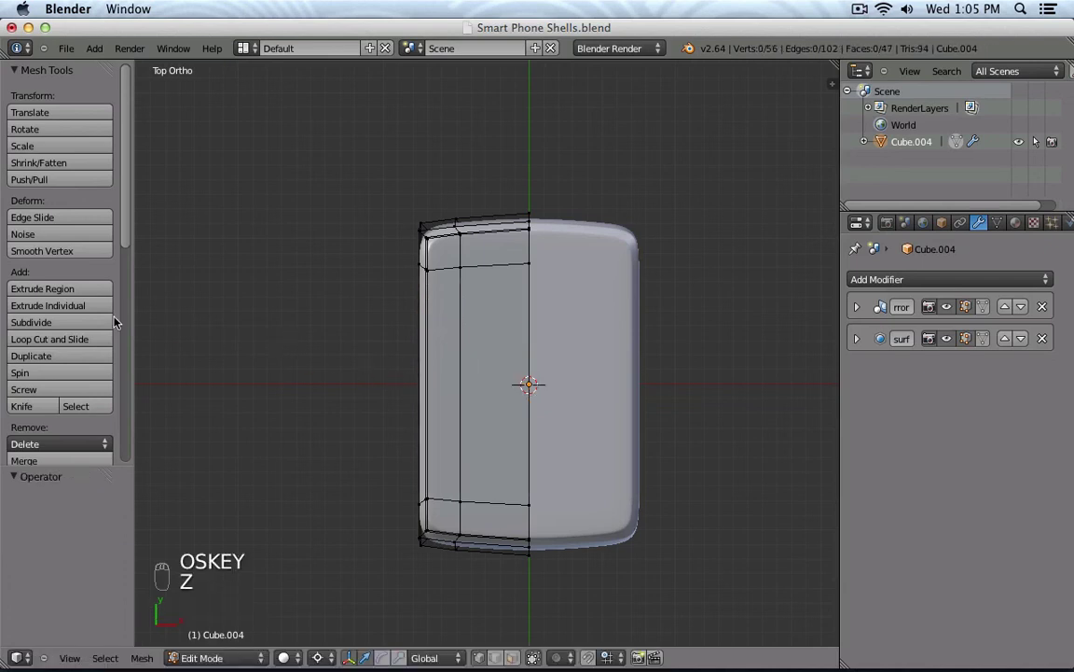
Step: Add one centred loop cut across the length of the half mesh, level with the origin
click(46, 340)
click(454, 385)
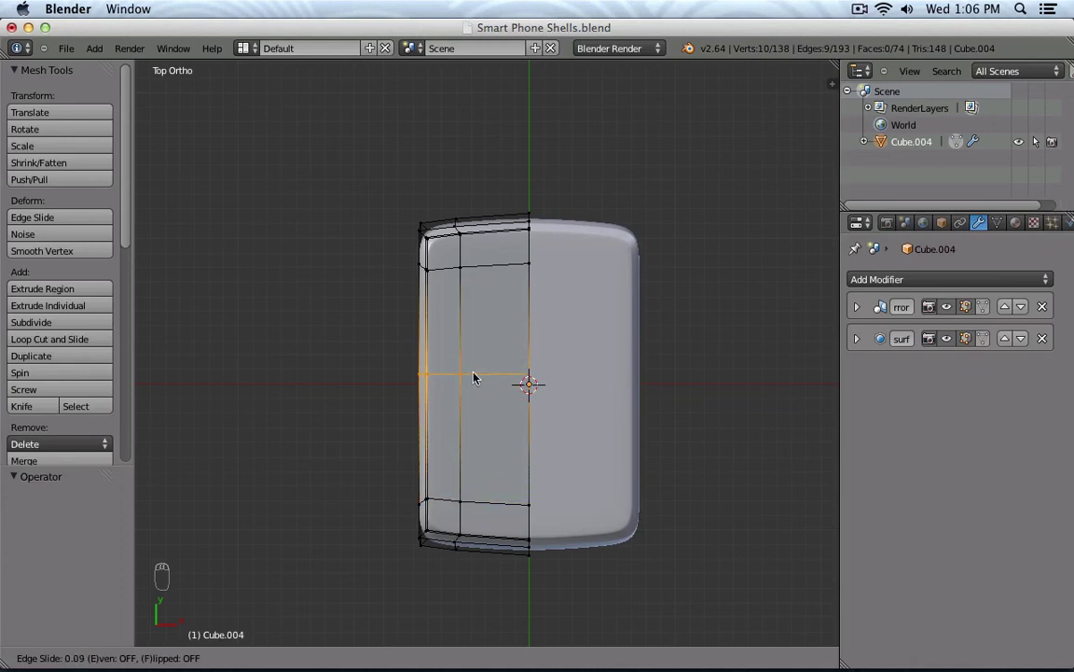
click(473, 377)
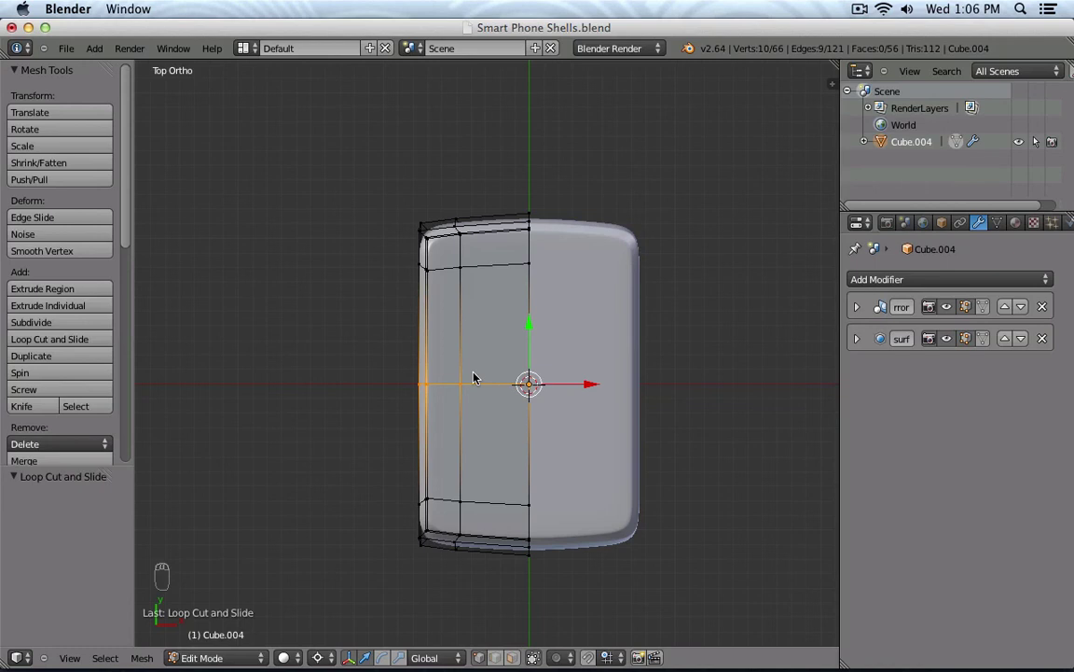
Step: Delete all vertices on the -Y side of the new middle edge loop, leaving a quarter of the shell
key(z)
key(a)
key(b)
drag(332, 465, 594, 605)
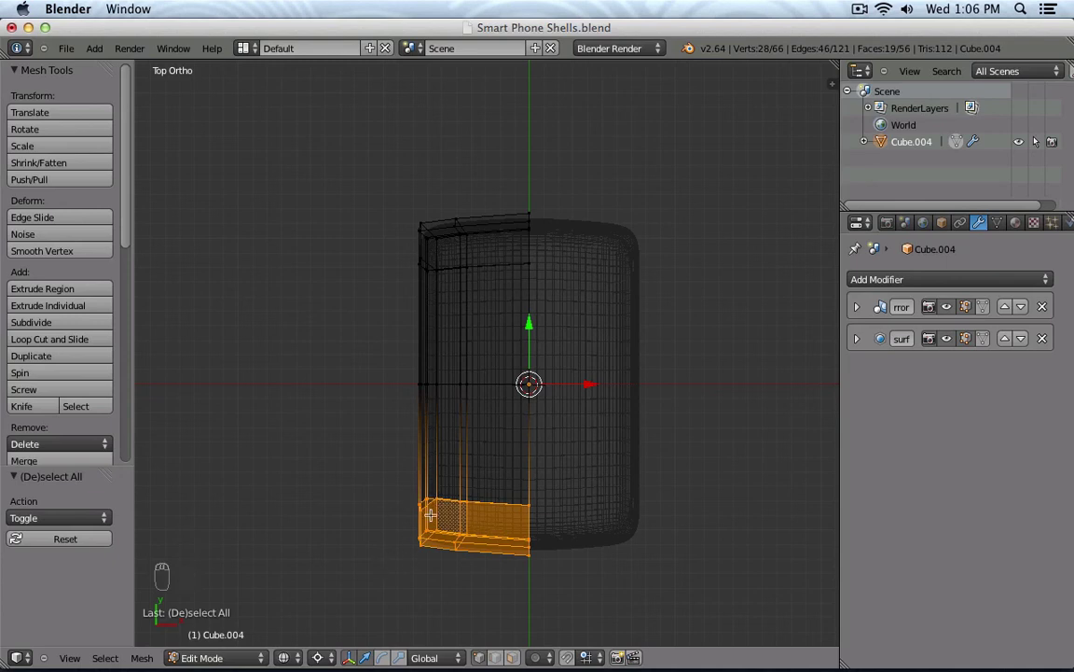
key(z)
key(x)
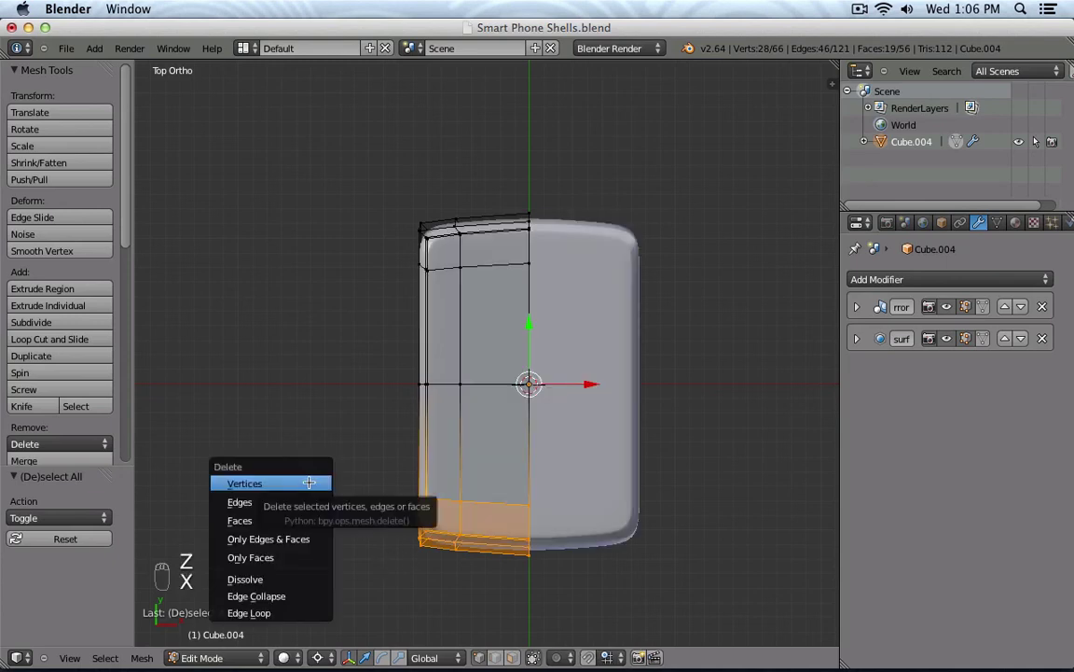
click(309, 482)
Step: Return to Object Mode and enable the Y axis in the Mirror modifier alongside X
key(Tab)
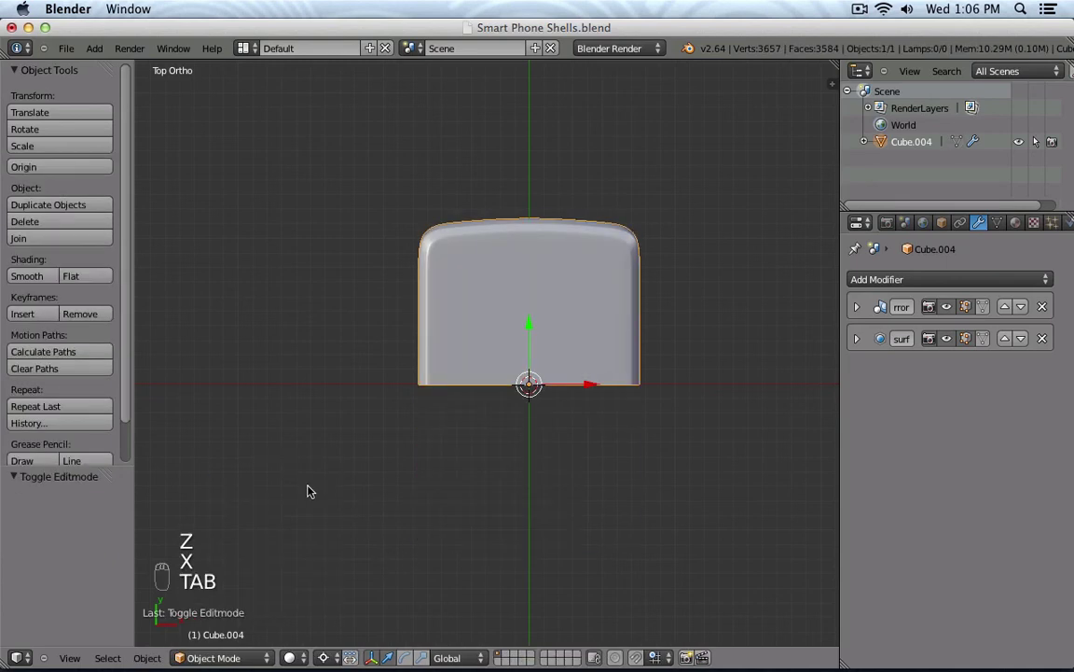
click(857, 306)
click(864, 395)
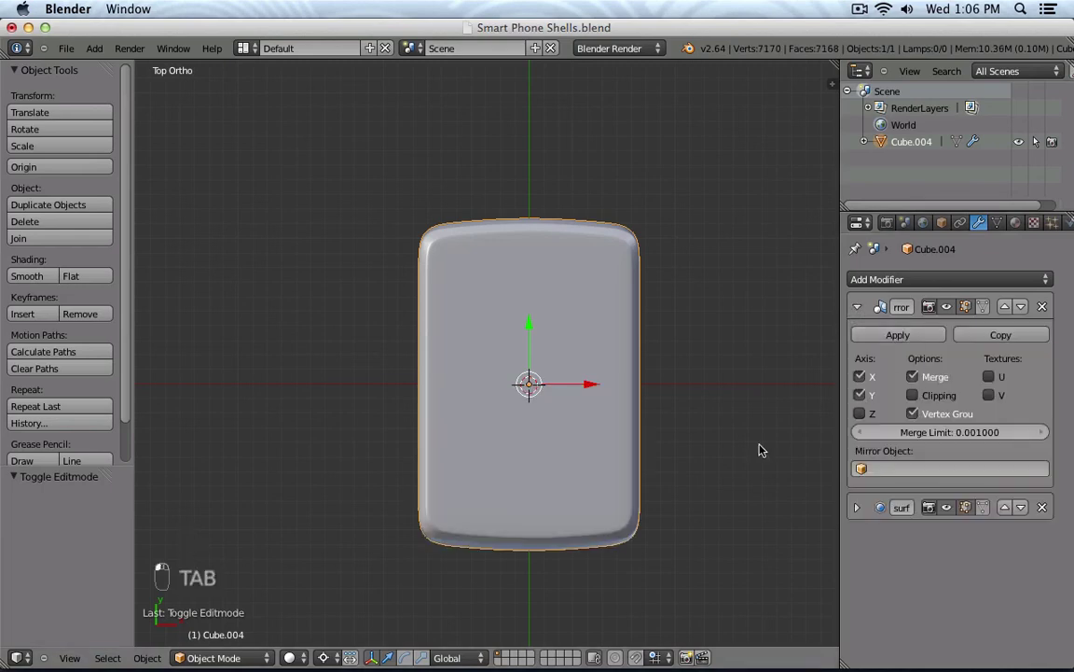
Step: Add a loop cut along the side wall of the quarter mesh, slid partway up the wall
middle_drag(674, 528, 587, 423)
key(Tab)
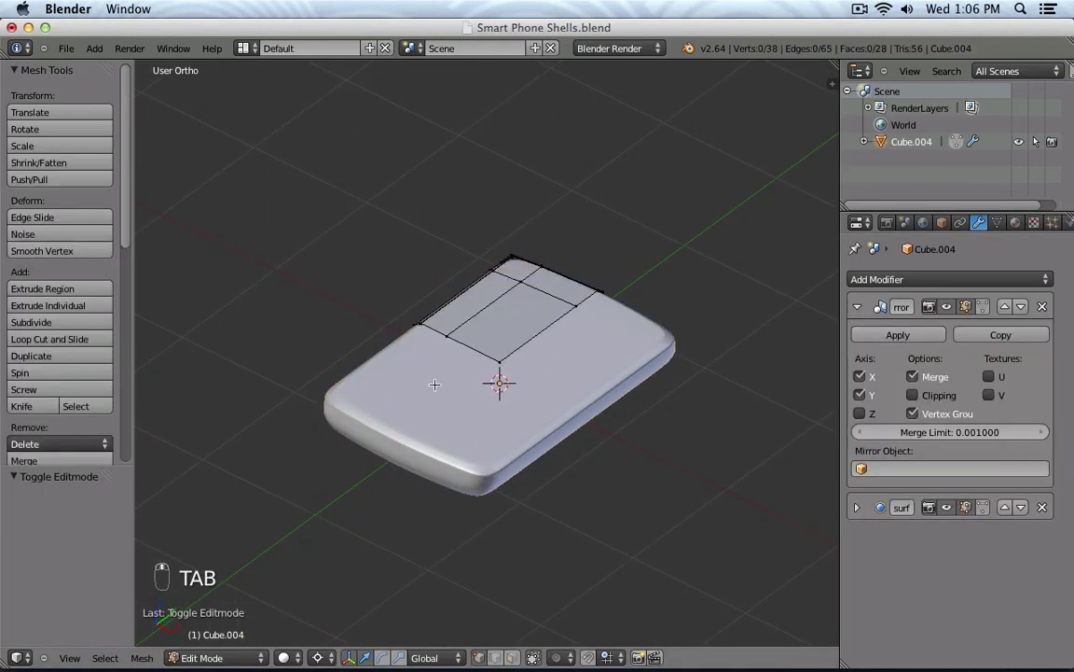
middle_drag(528, 373, 554, 403)
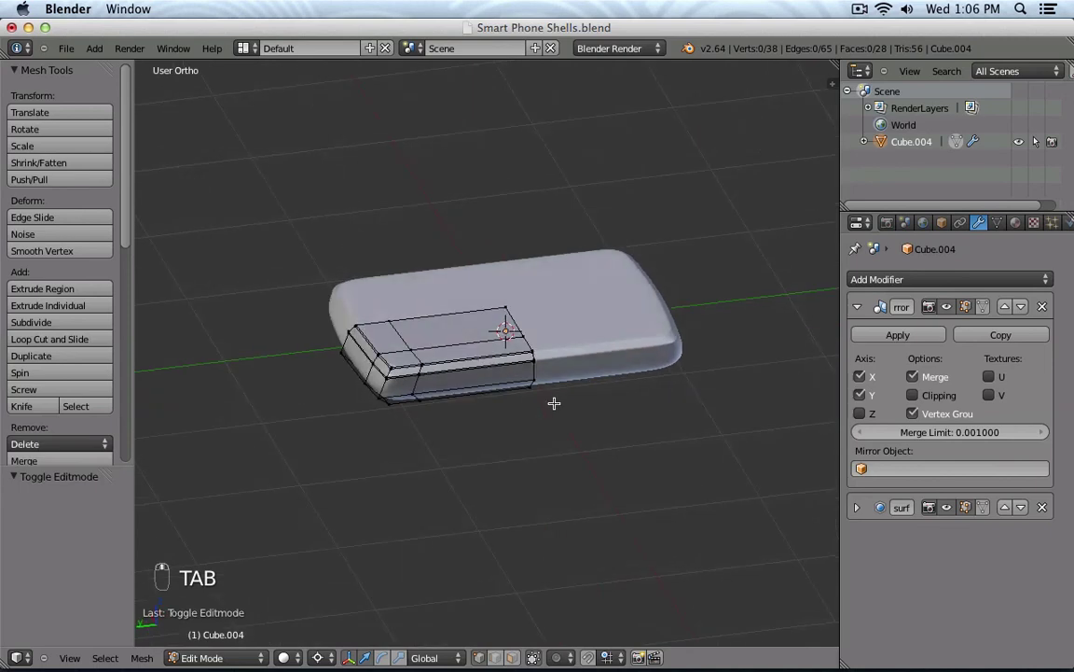
scroll(488, 389, up, 1)
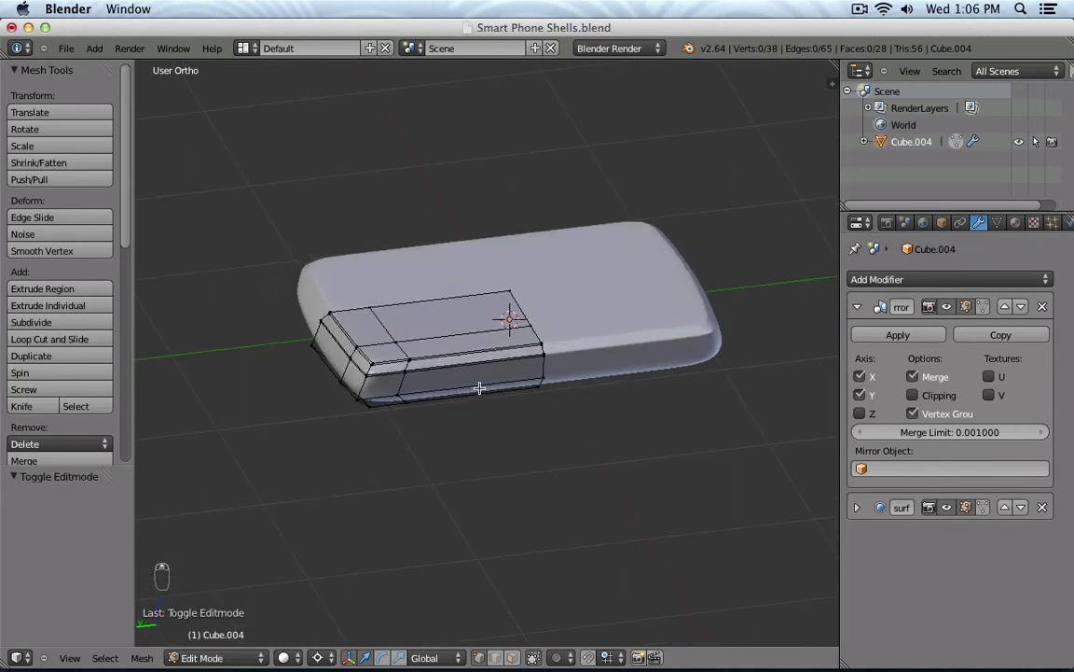
key(ctrl+r)
click(402, 382)
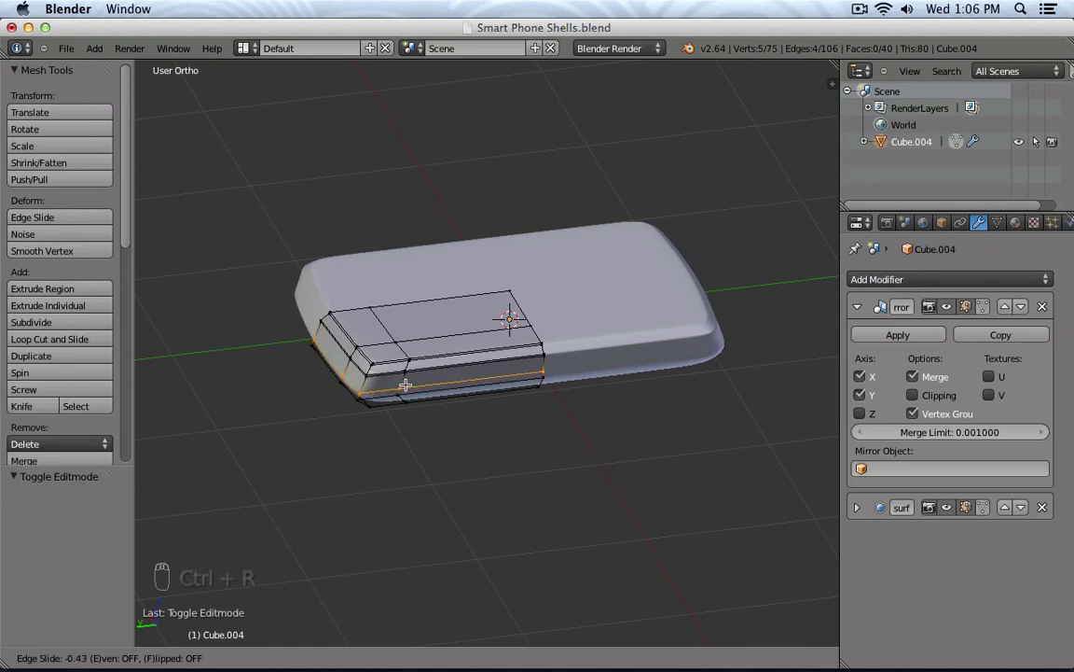
click(410, 377)
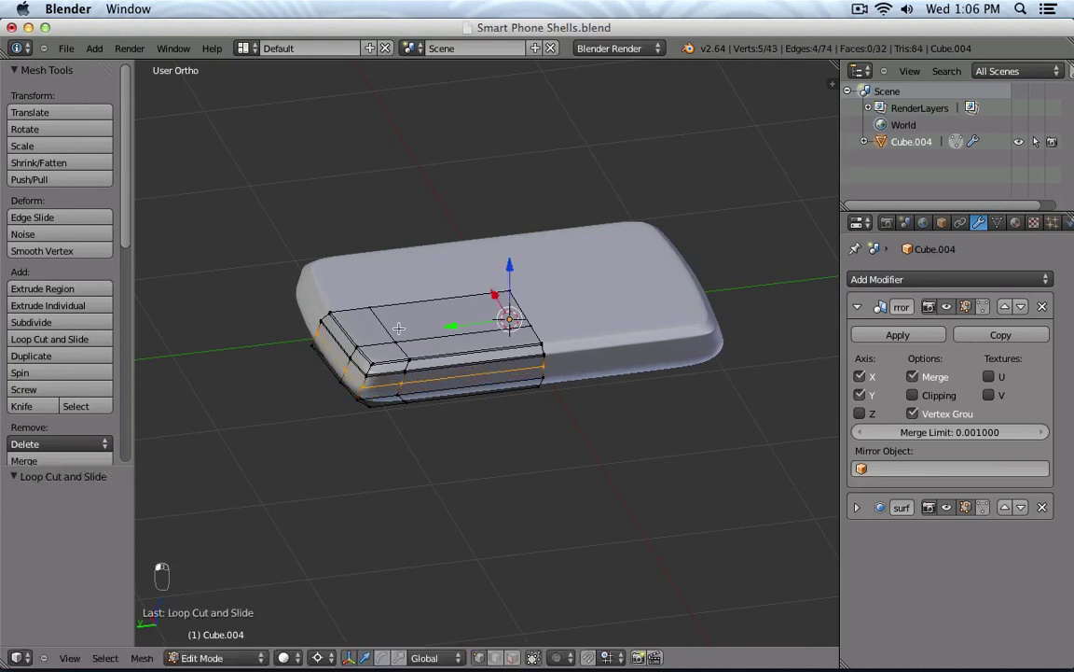
Step: Scale the side-wall edge loop outward by about 1.057 in X and Y only, keeping Z locked, and return to Object Mode
key(s)
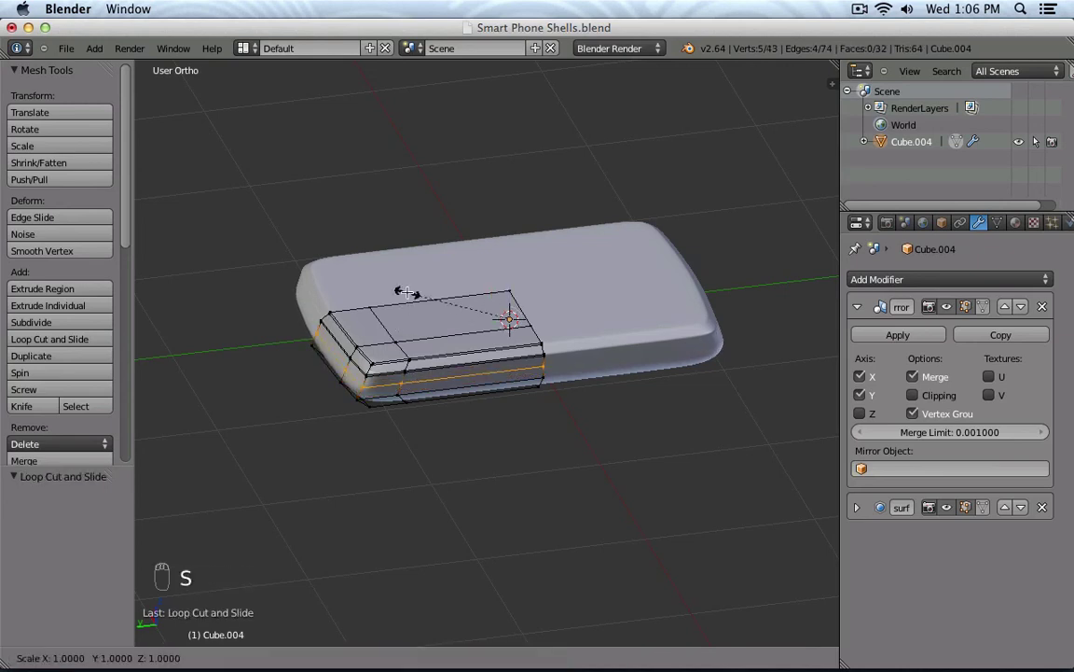
key(shift+z)
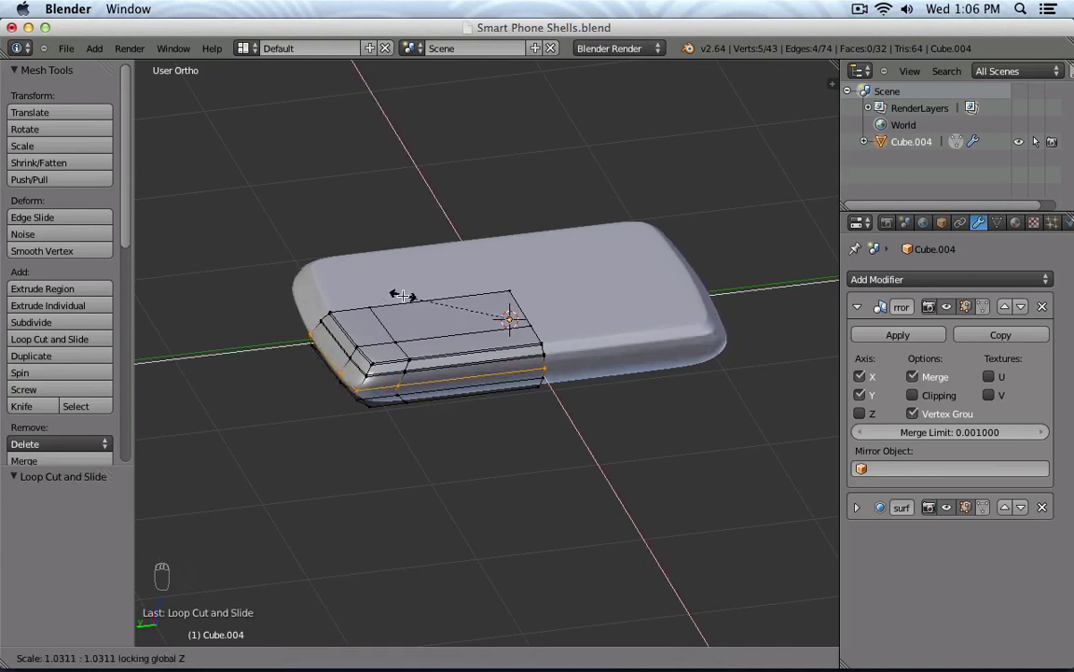
click(401, 296)
middle_drag(401, 297, 563, 332)
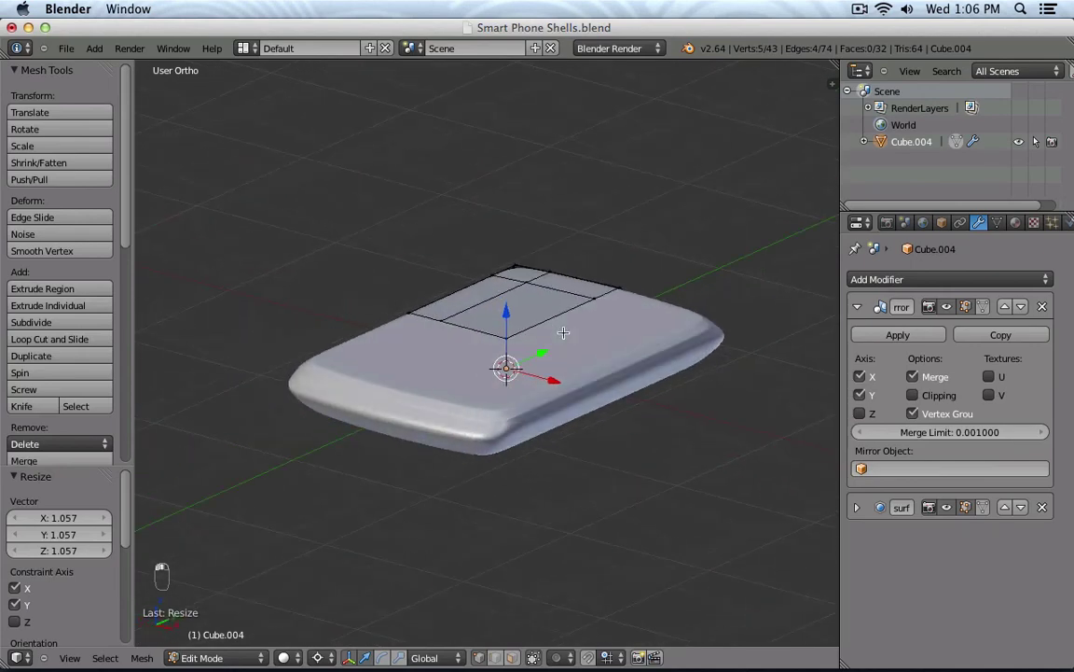
key(Tab)
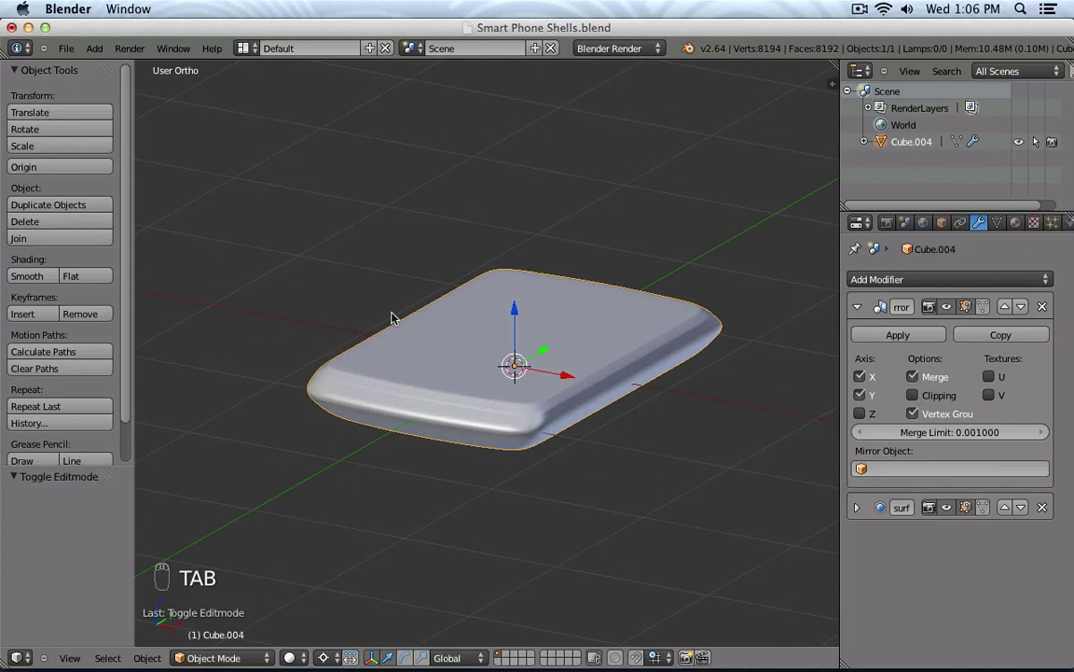
Step: Delete the extra edge loop from the quarter mesh's side wall, and return to Object Mode with the shell seen from the top
key(KP_7)
key(Tab)
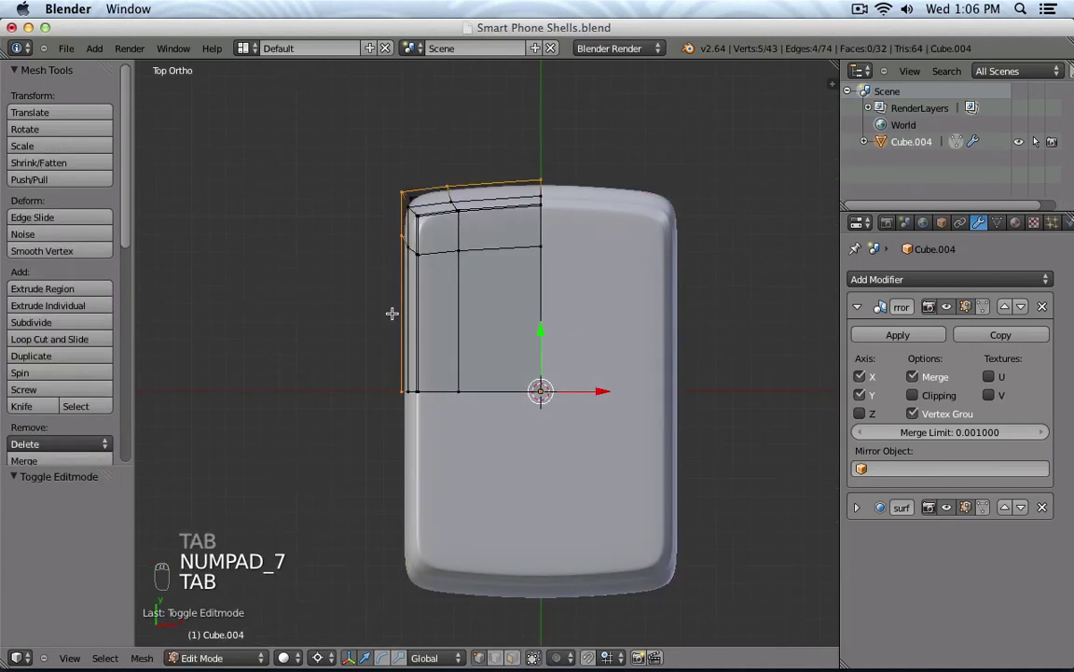
key(super+z)
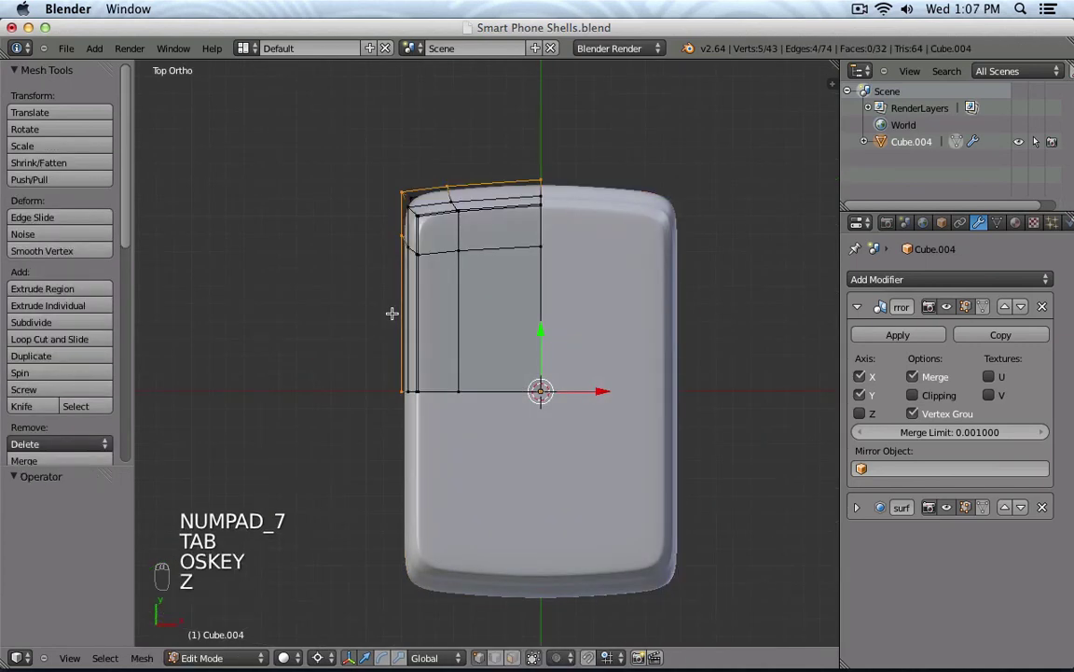
key(x)
click(403, 439)
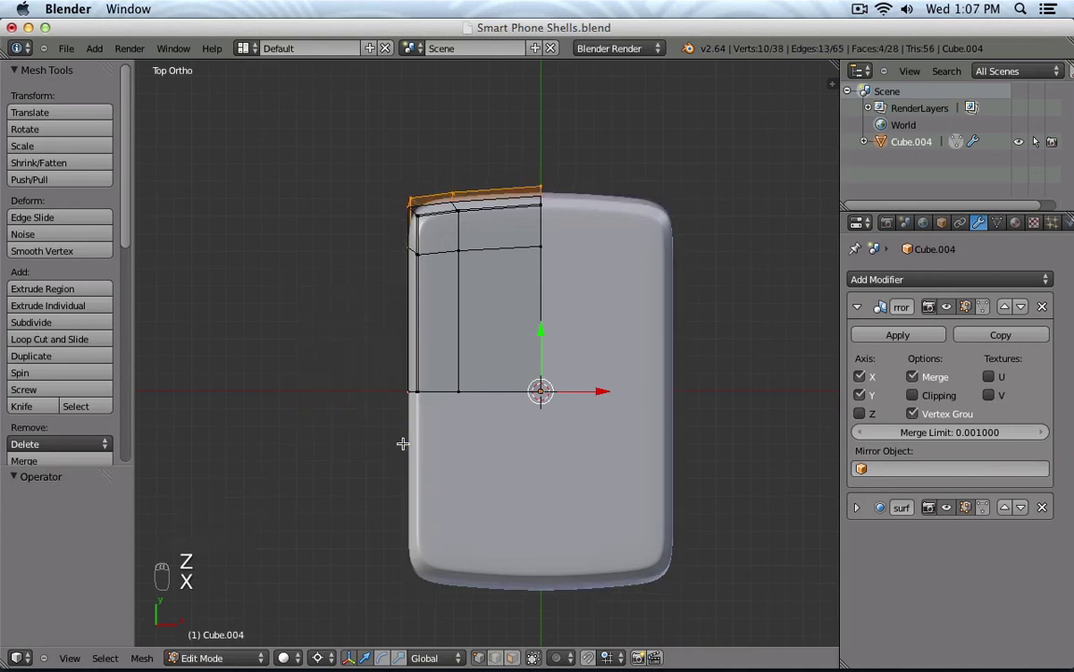
middle_drag(376, 472, 520, 340)
key(Tab)
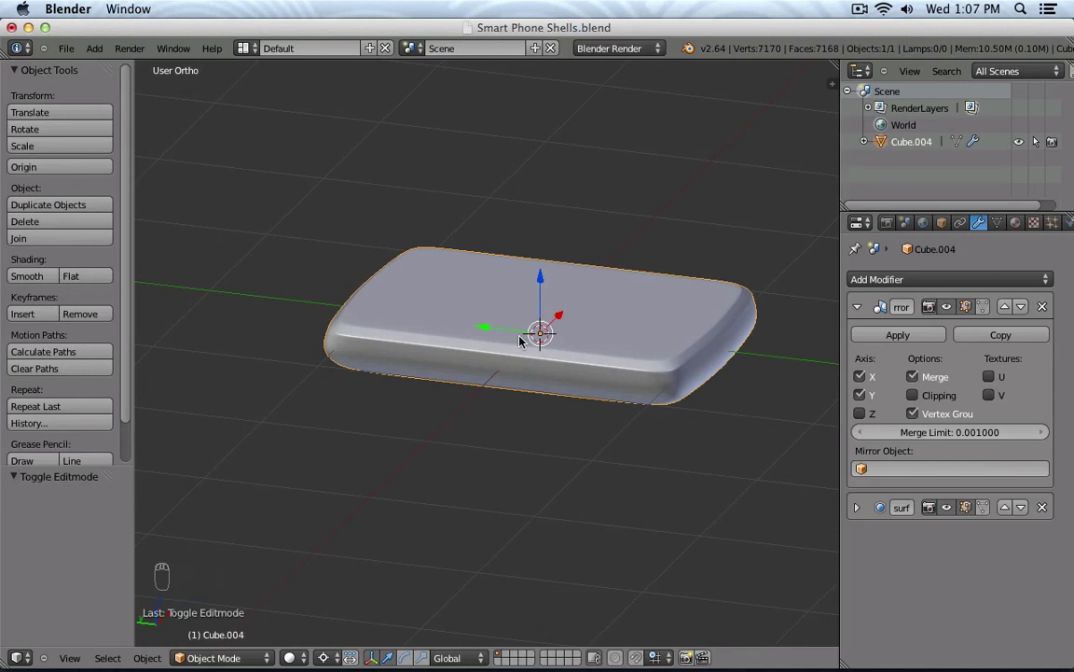
key(KP_1)
key(KP_7)
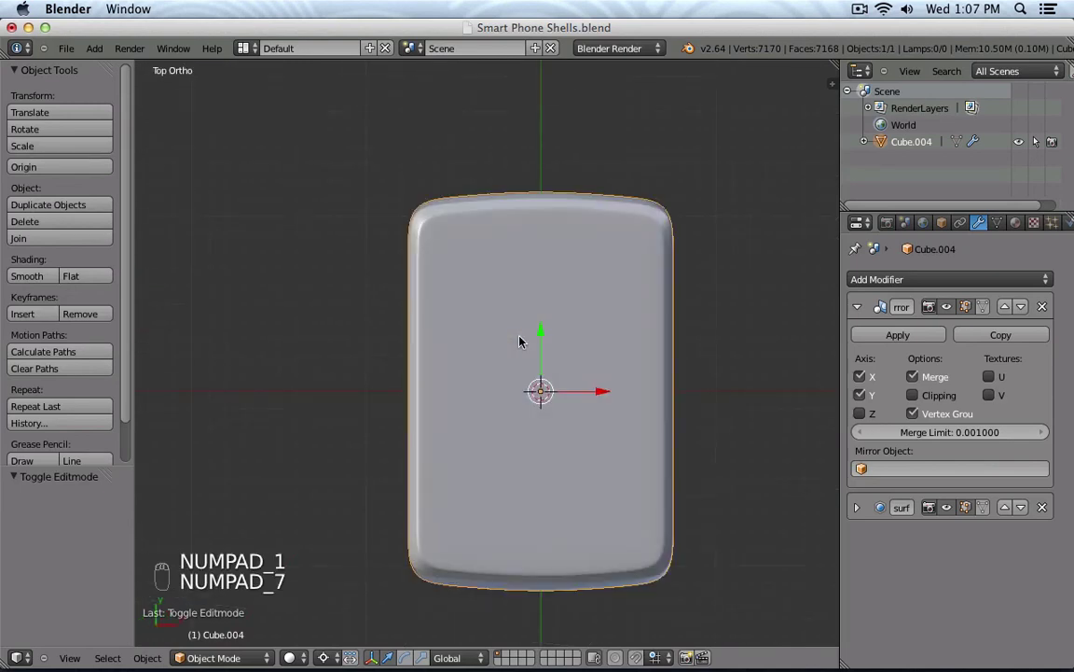
shift+middle_drag(585, 445, 561, 376)
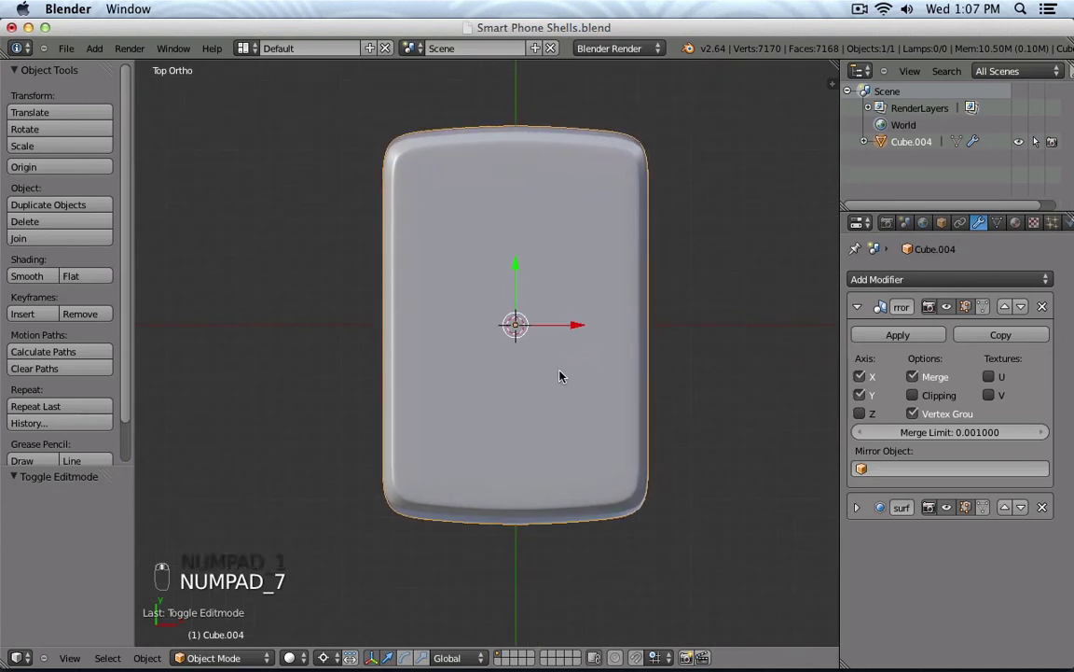